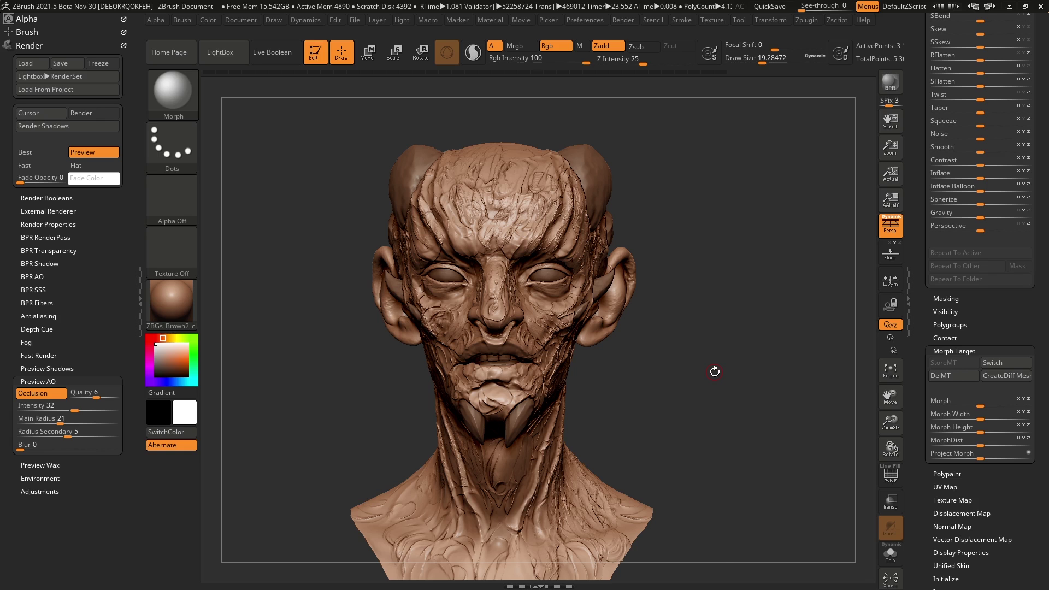
Step: Switch the active tool from the demon bust to the ice cream cone model PM3D_Cone3D1
left_click_drag(715, 372, 486, 75)
left_click_drag(719, 189, 654, 238)
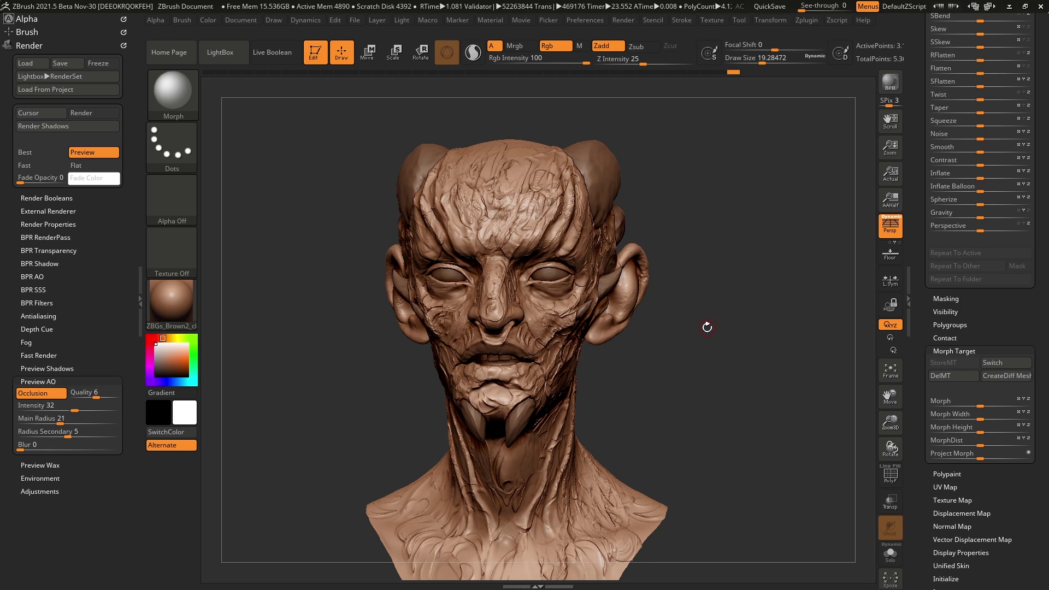
left_click_drag(695, 359, 688, 404)
scroll(930, 326, "up", 10)
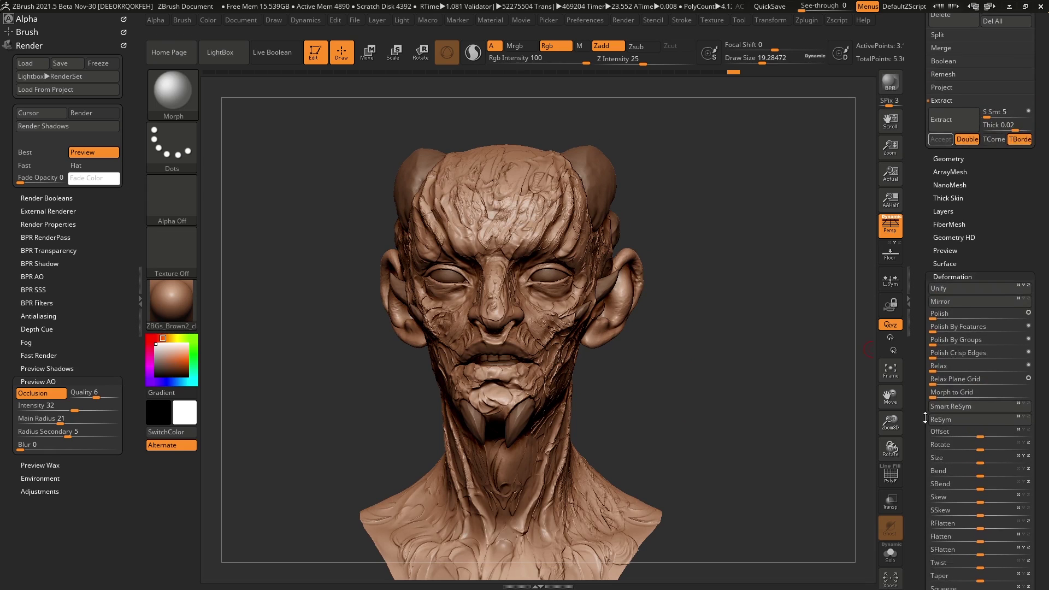
scroll(930, 326, "up", 5)
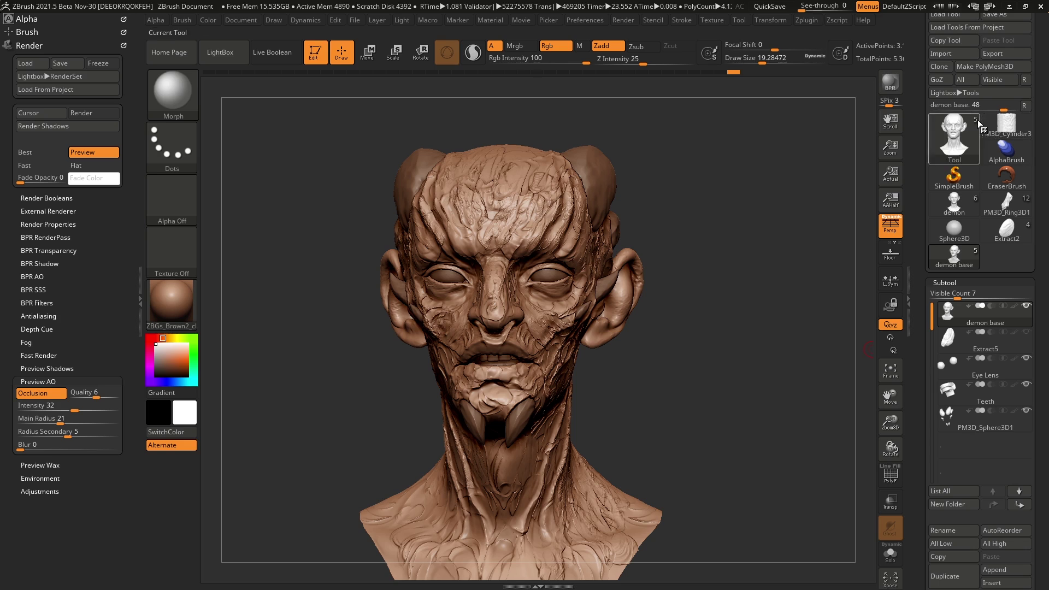
left_click(957, 141)
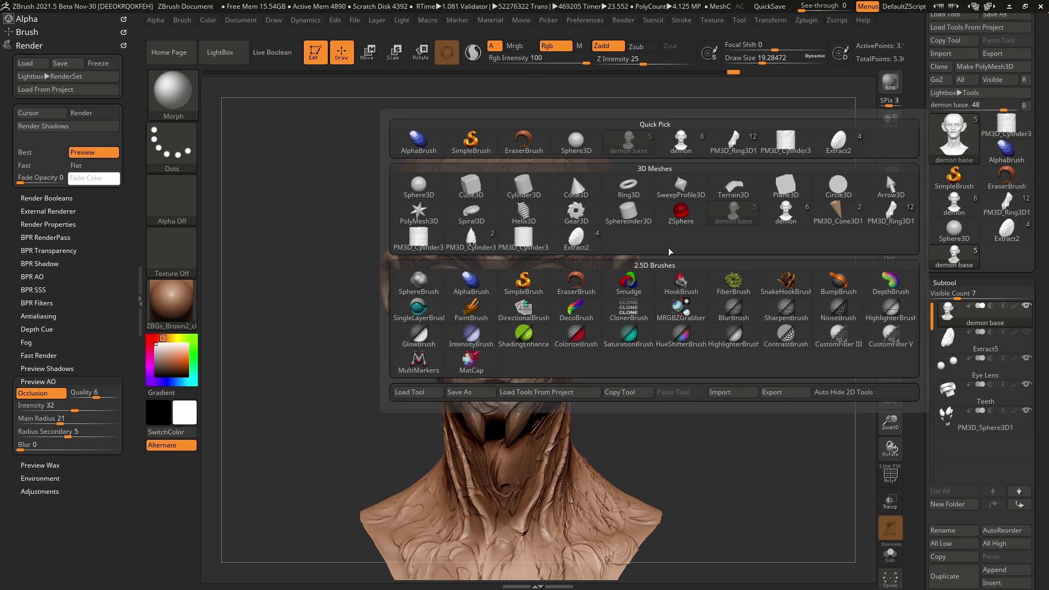
mouse_move(835, 218)
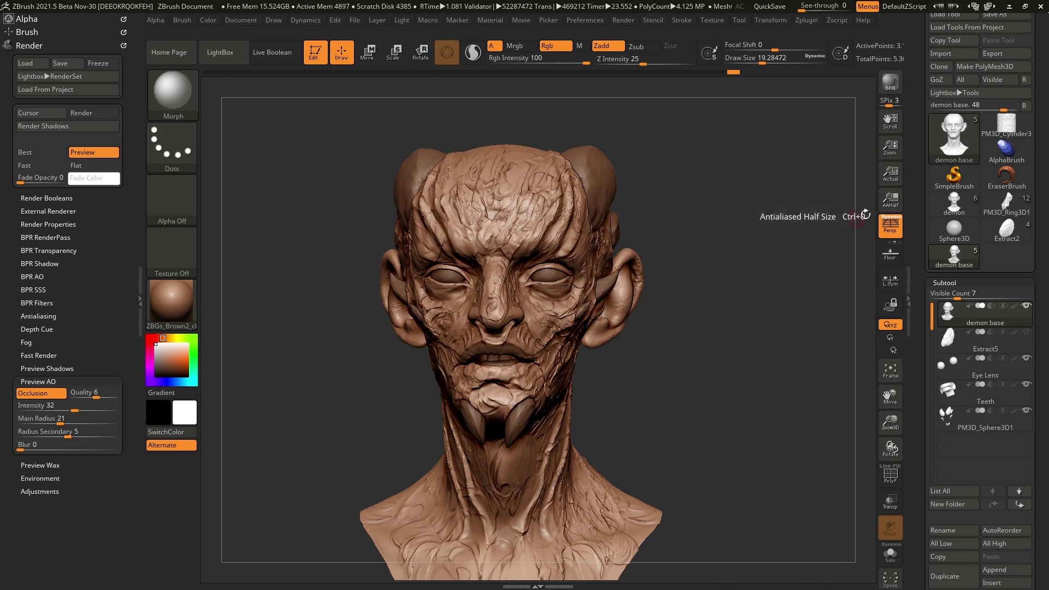
left_click(955, 255)
left_click(835, 342)
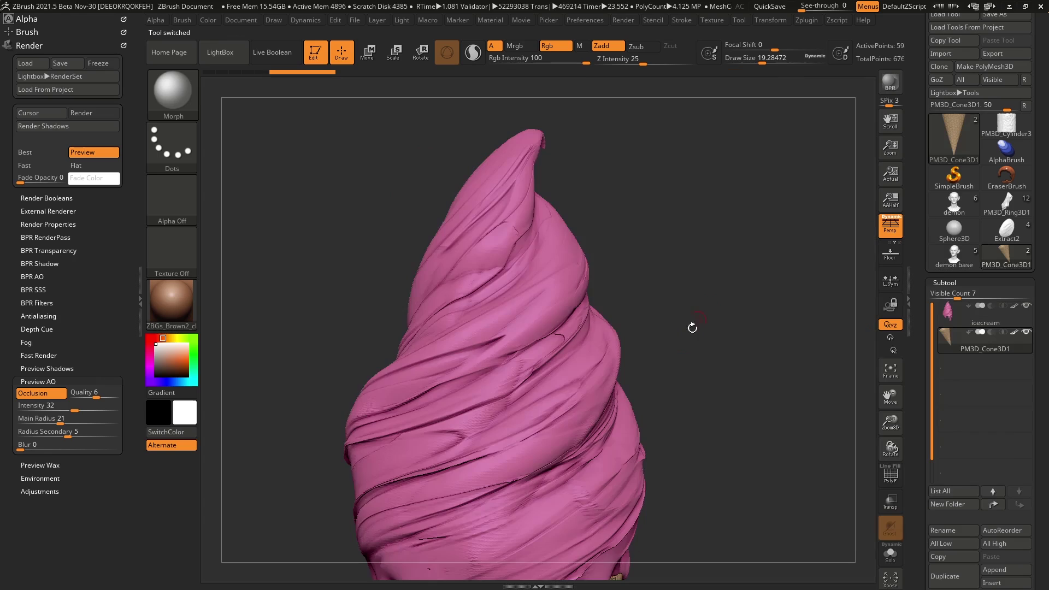
Step: Frame the whole ice cream cone in the canvas and choose the Move brush
left_click_drag(692, 328, 634, 350, "alt")
left_click(607, 476)
left_click(623, 317)
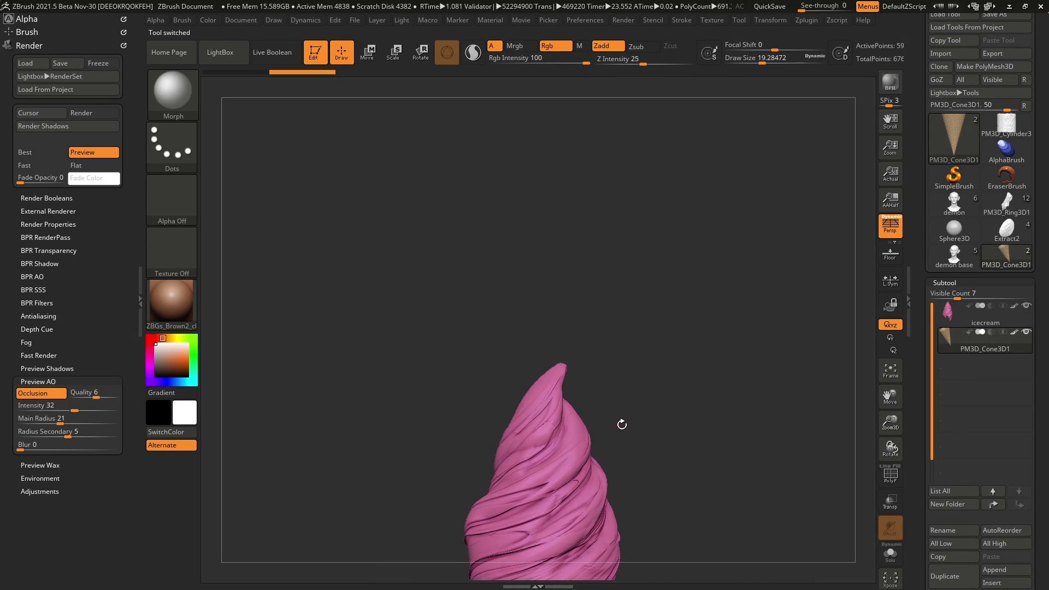
left_click_drag(622, 425, 638, 284, "alt")
left_click(584, 260)
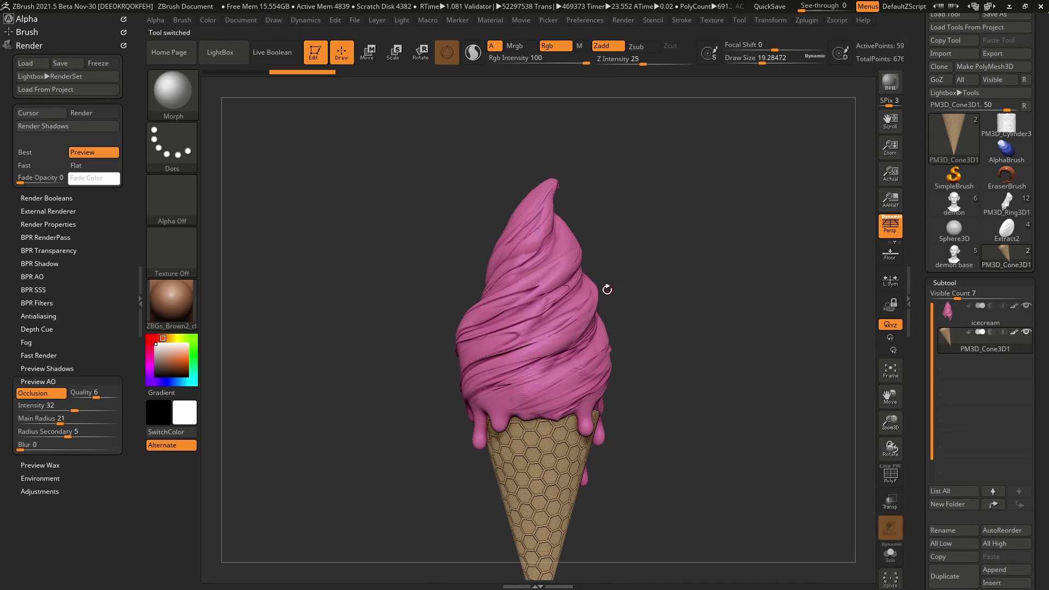
key("b")
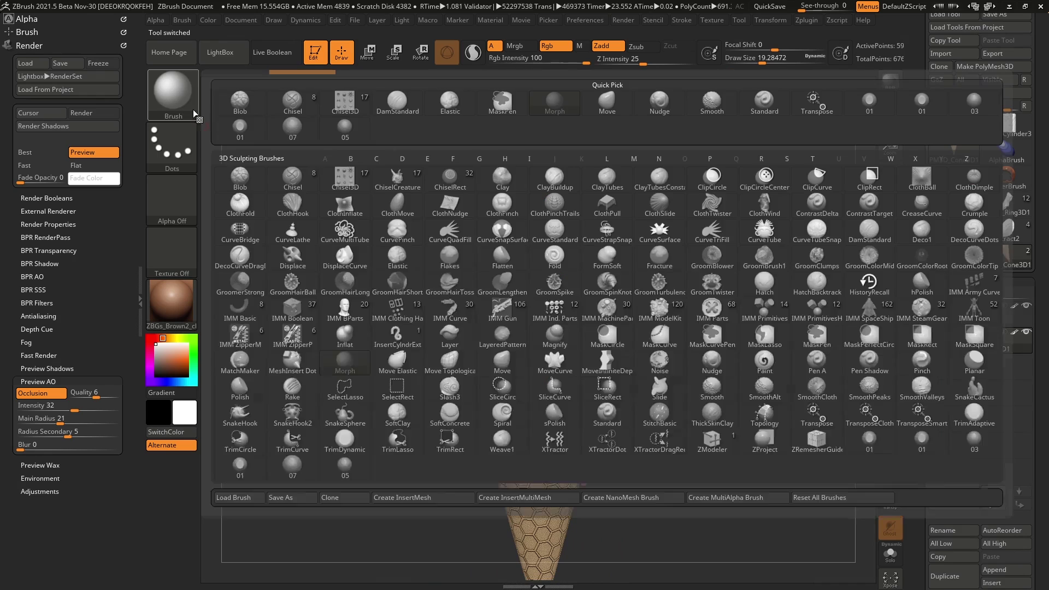
left_click(634, 123)
Step: View the ice cream from several sides and make the icecream subtool active
left_click_drag(648, 235, 680, 310)
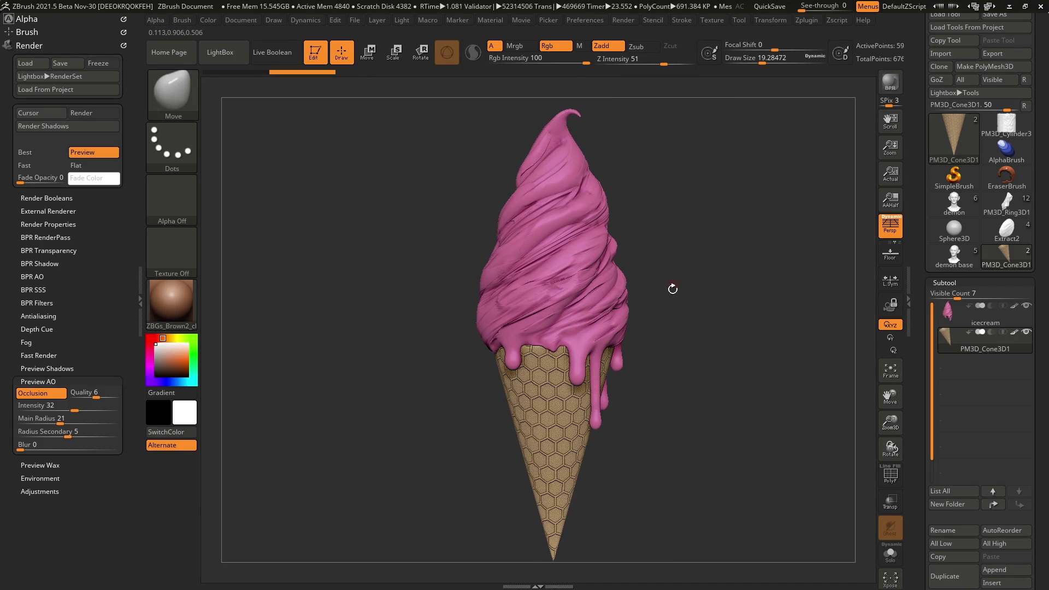
left_click_drag(712, 323, 684, 317)
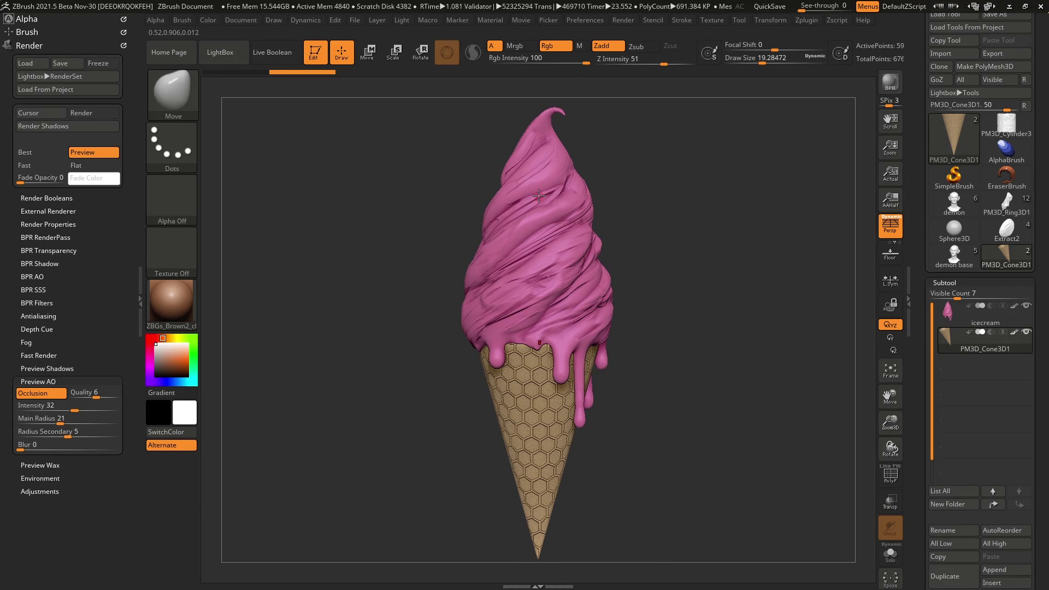
left_click(975, 316)
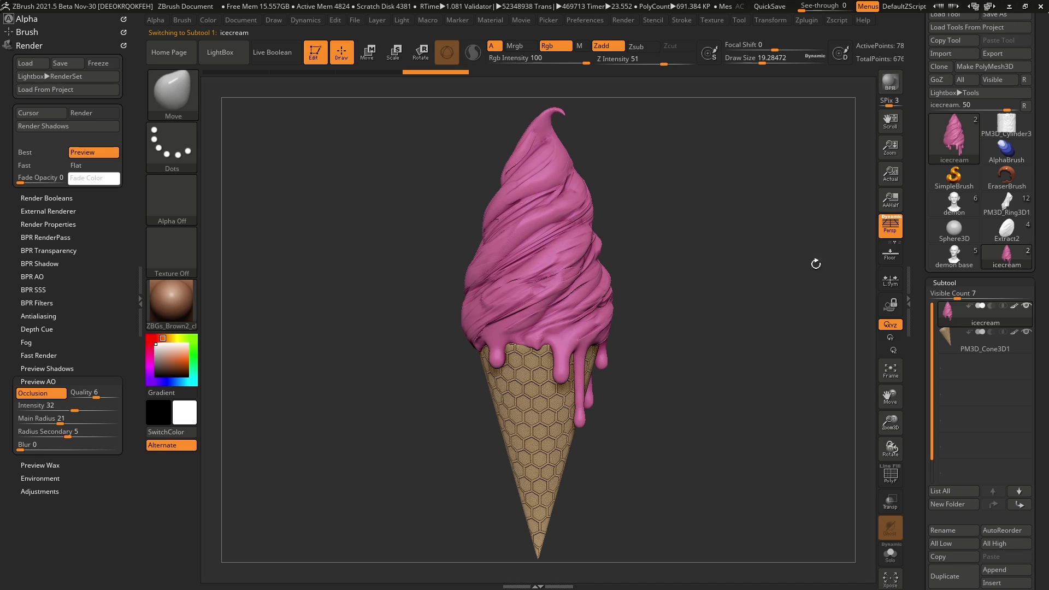
Step: Switch to the sculpted cylinder tool PM3D_Cylinder3D and frame it smaller in the canvas
left_click(996, 131)
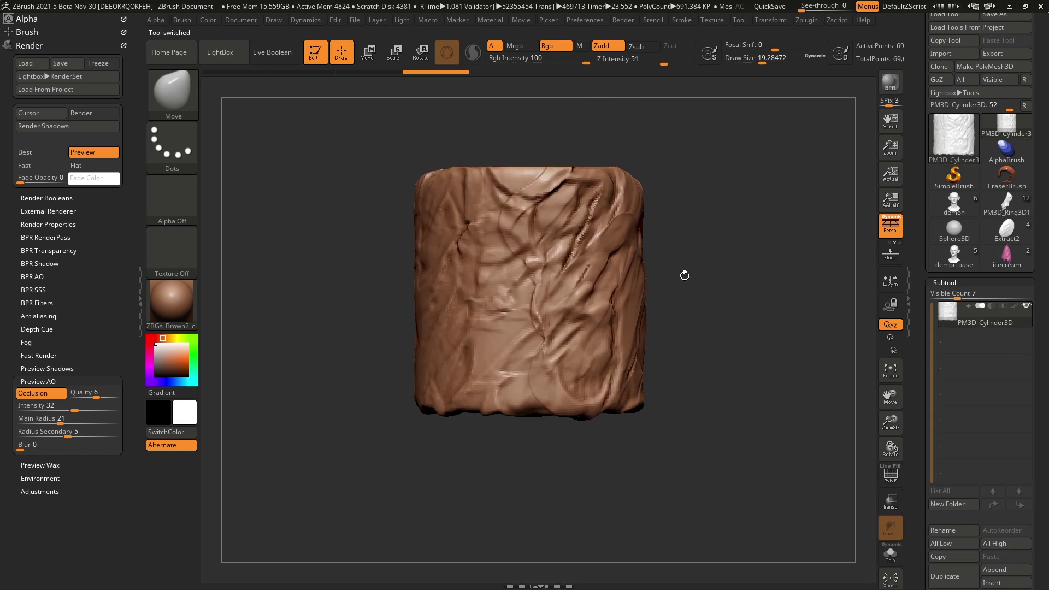
mouse_move(683, 274)
left_mouse_down()
mouse_move(681, 285)
mouse_move(652, 267)
mouse_move(596, 272)
mouse_move(614, 290)
mouse_move(618, 274)
left_mouse_up()
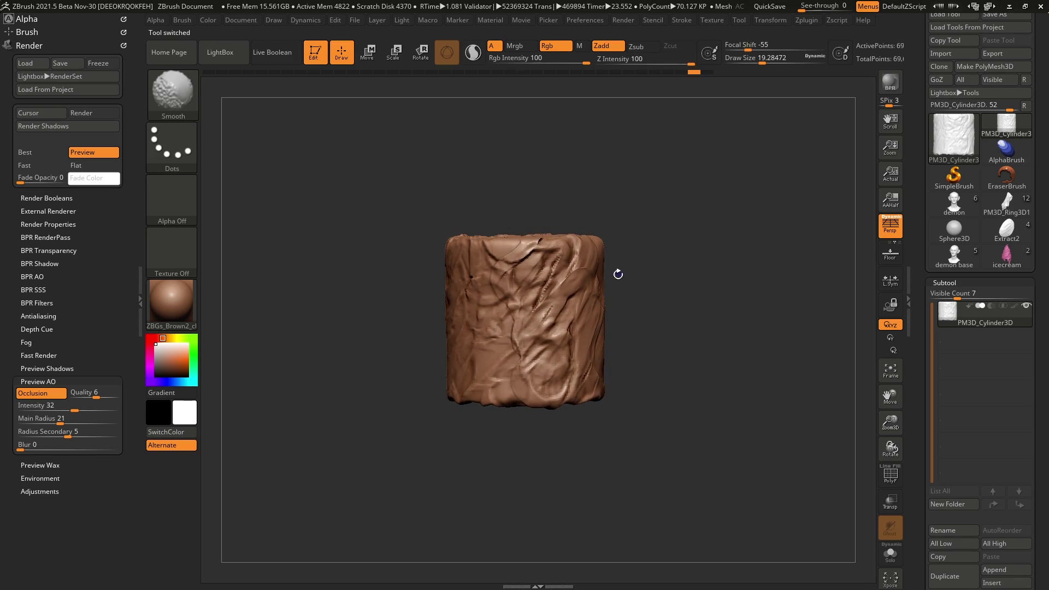
mouse_move(667, 237)
left_mouse_down()
mouse_move(636, 276)
mouse_move(645, 300)
left_mouse_up()
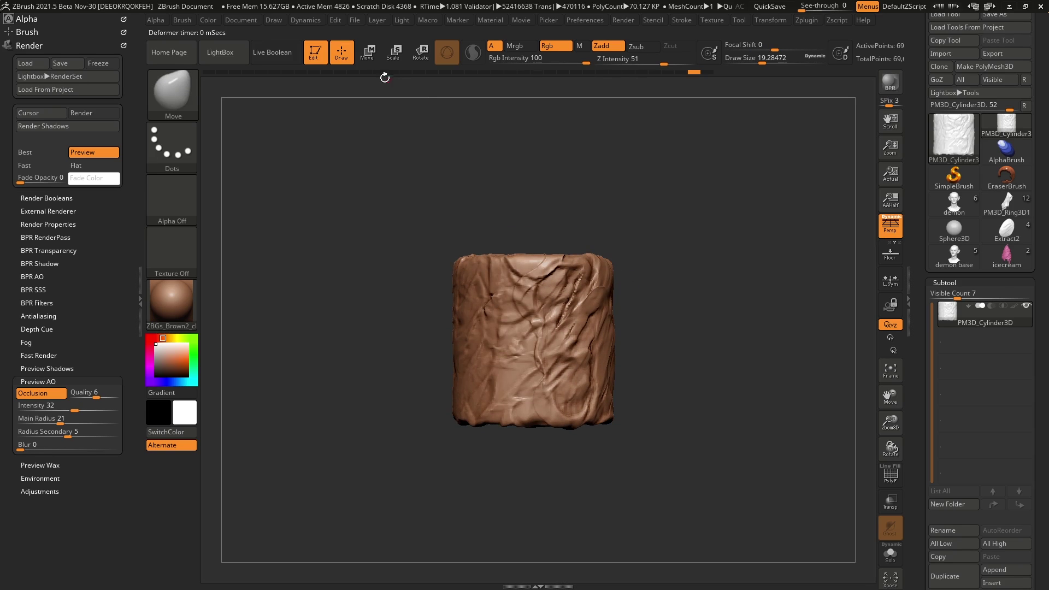
Step: Apply the Taper deformer to the sculpted cylinder so its upper end narrows to a point
left_click(368, 53)
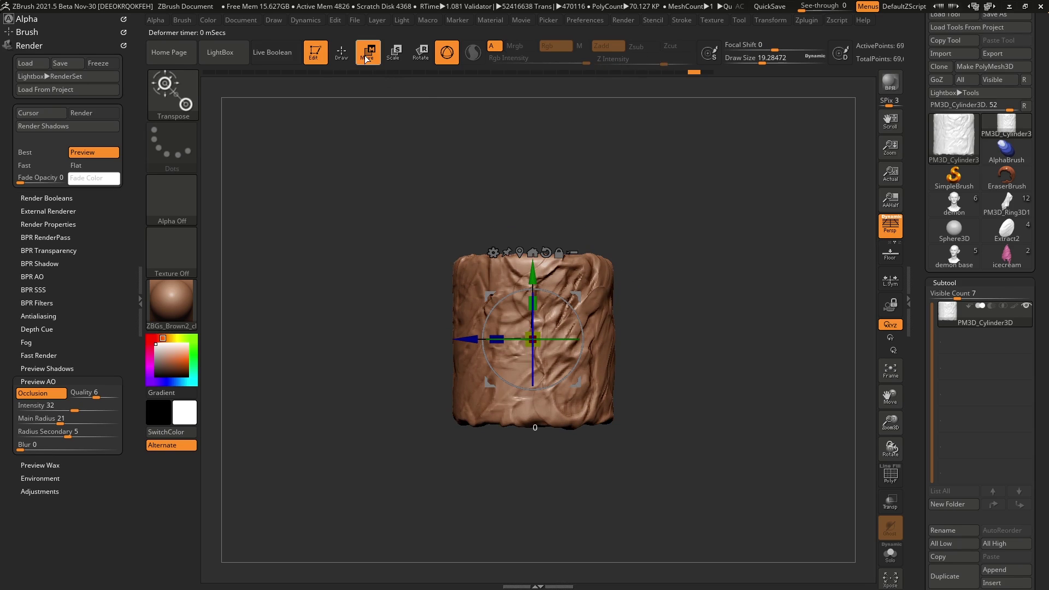
left_click(494, 253)
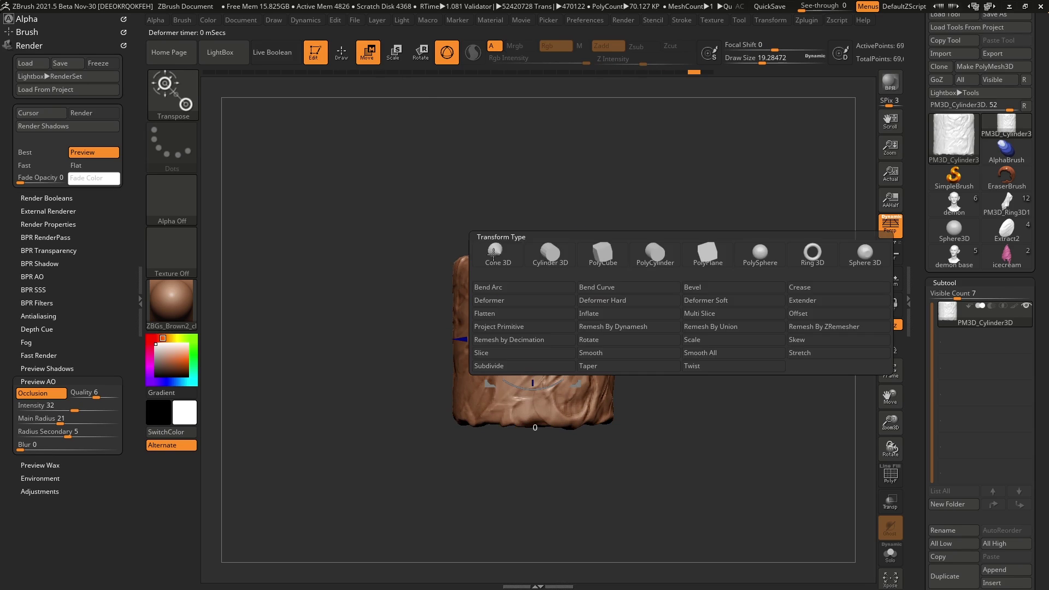
left_click(635, 366)
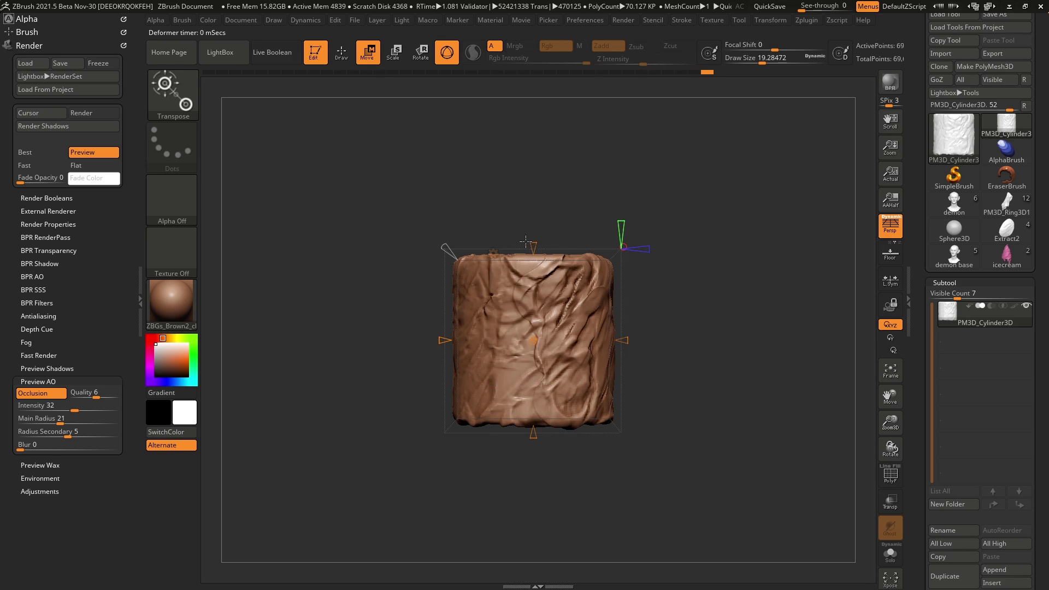
left_click_drag(532, 266, 549, 297)
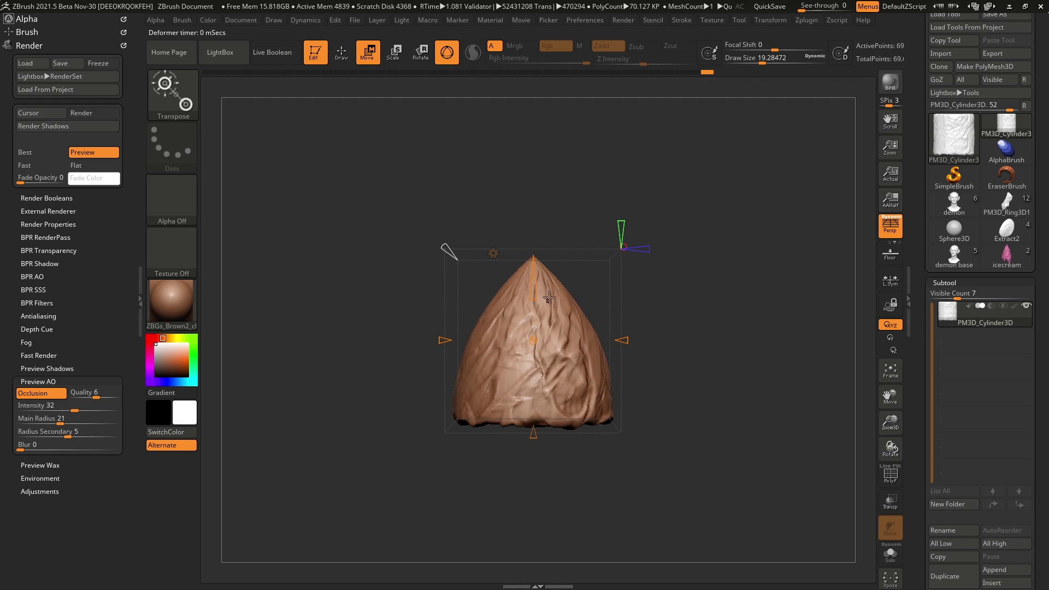
Step: Return to the Gizmo 3D and scale the tapered shape along Y to about 1.4 times its height
left_click(495, 253)
left_click(542, 295)
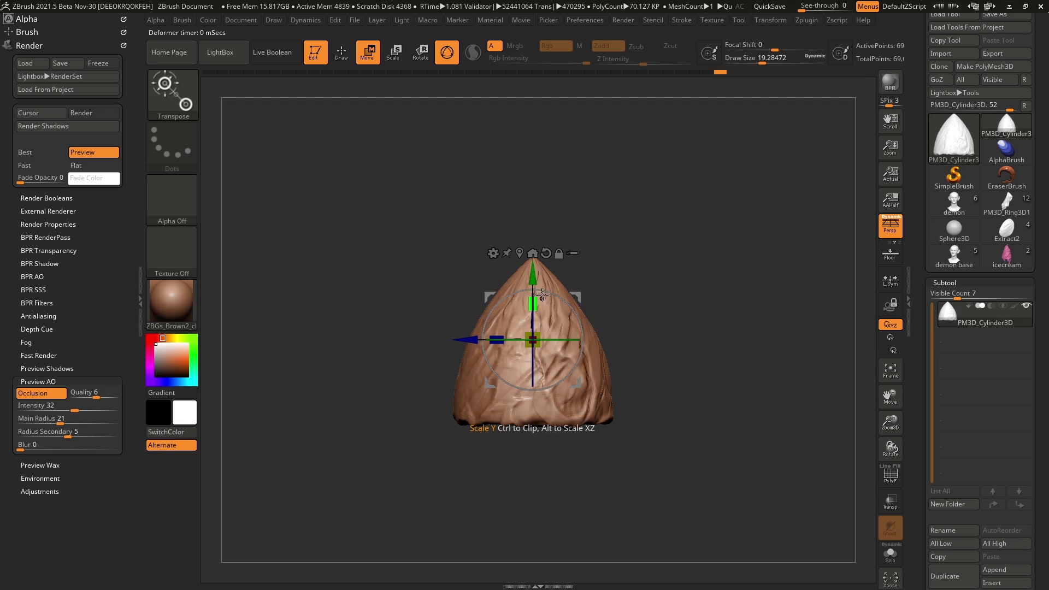
left_click_drag(535, 300, 535, 279)
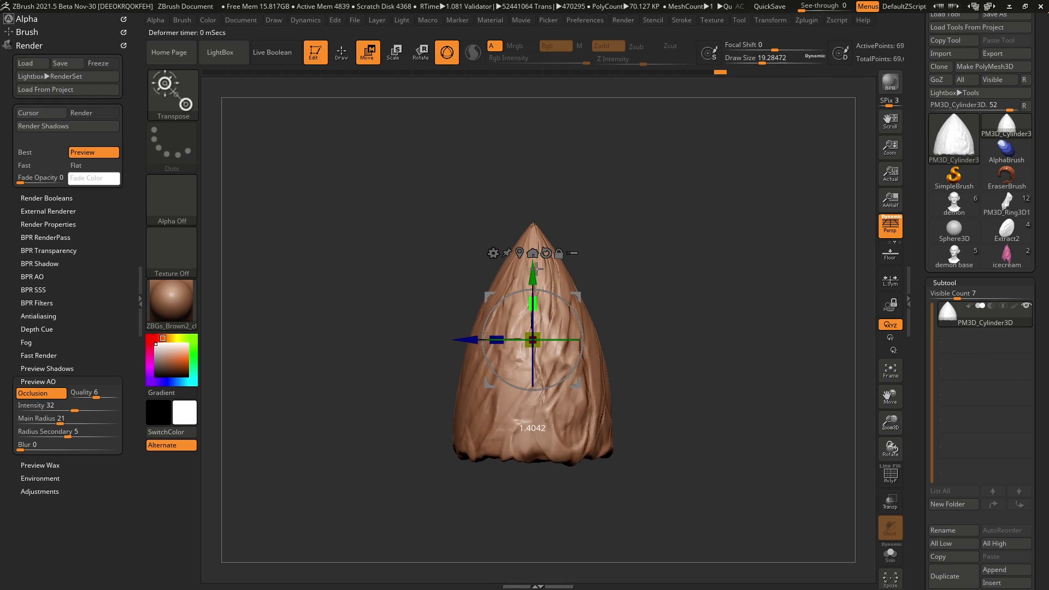
Step: Twist the stretched shape around its vertical axis with the Twist deformer, then return to Draw mode
left_click(493, 253)
left_click(696, 365)
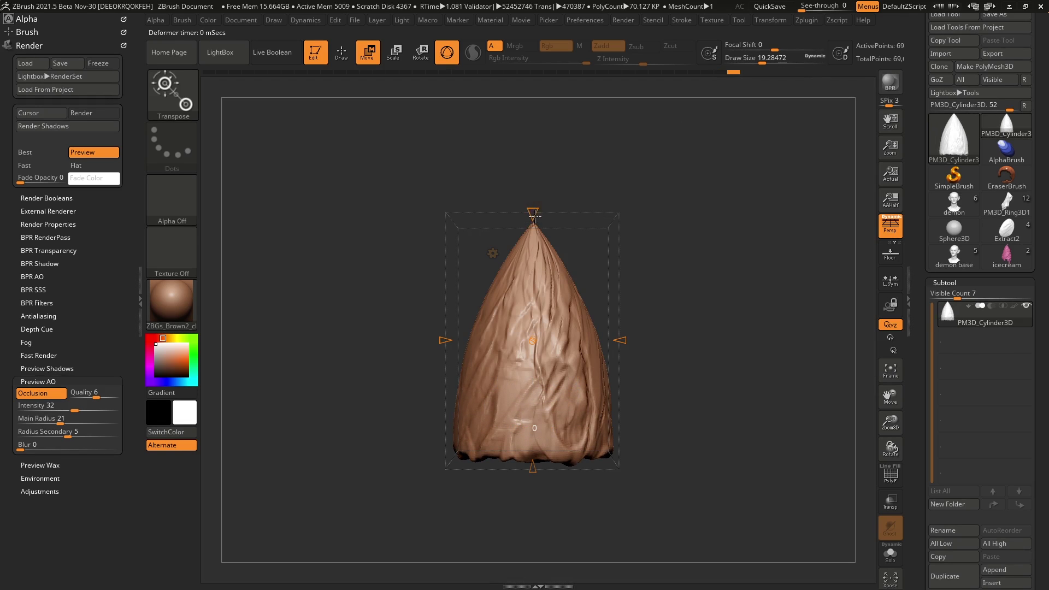
left_click_drag(535, 215, 533, 147)
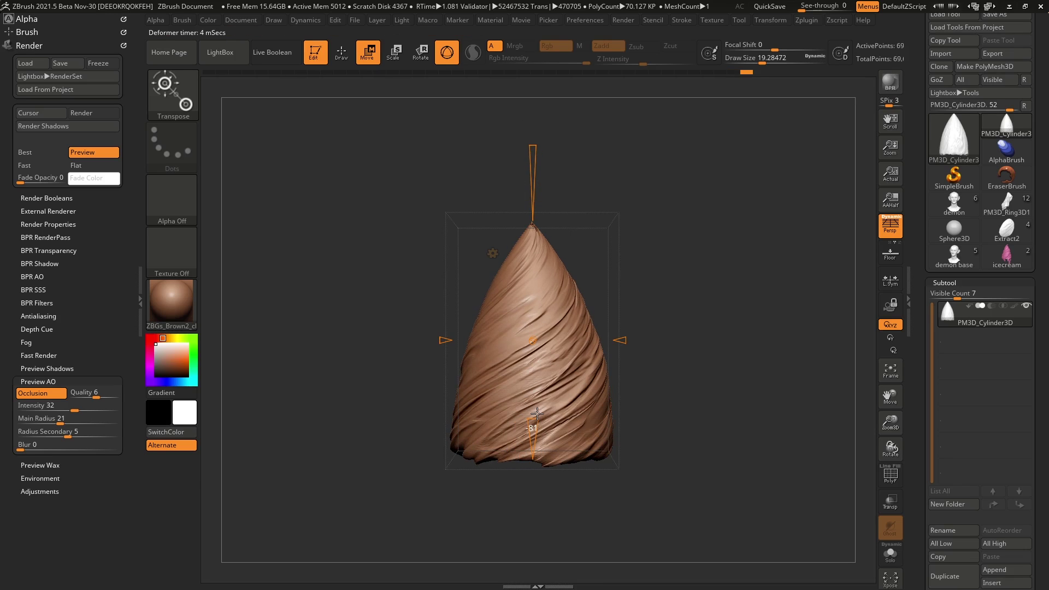
left_click(493, 254)
left_click(678, 257)
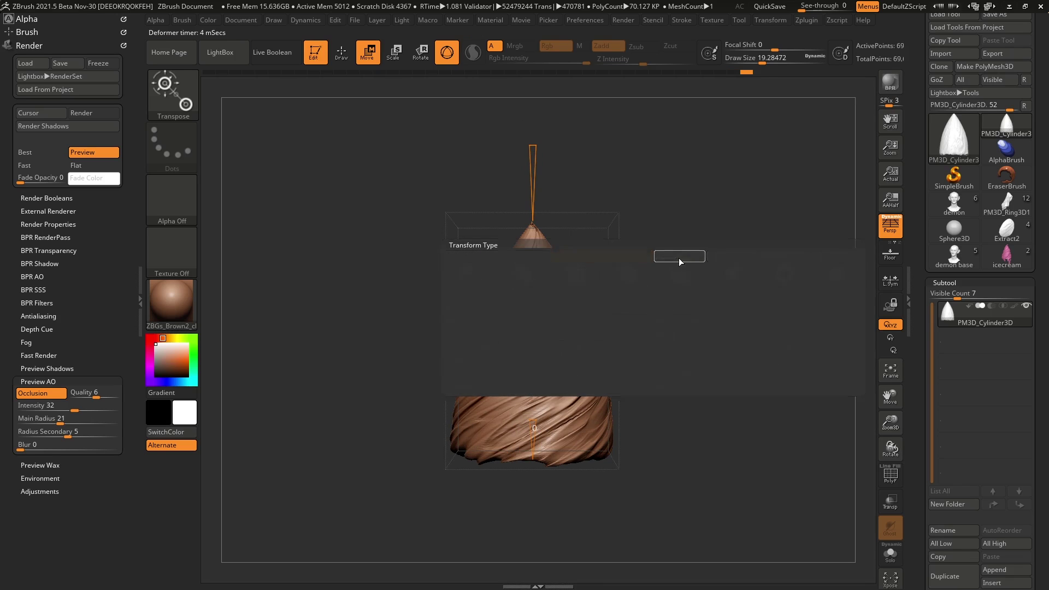
left_click(341, 52)
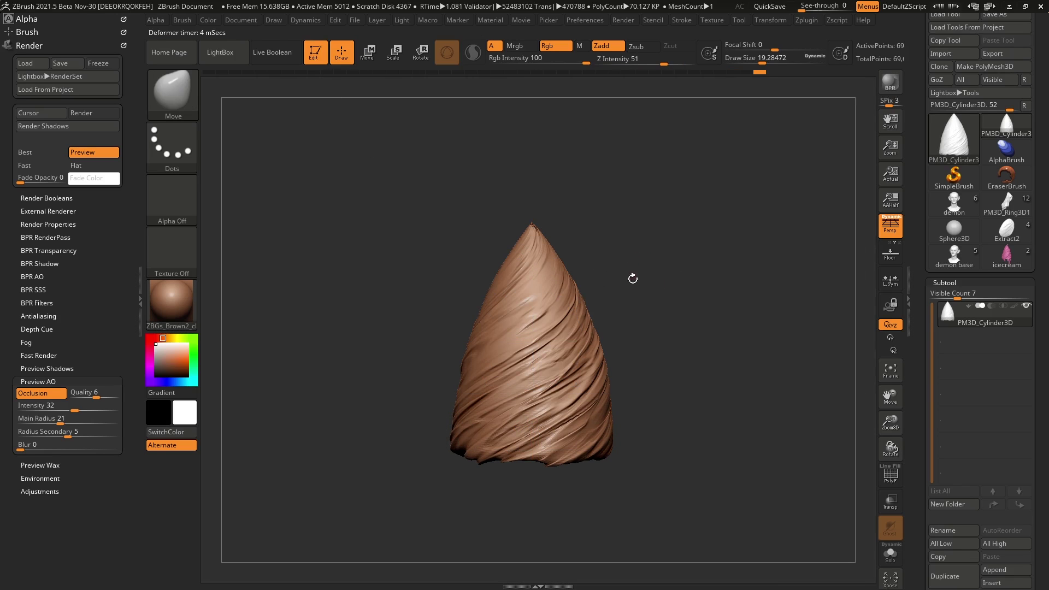
Step: Select the DamStandard sculpting brush
key("space")
key("b")
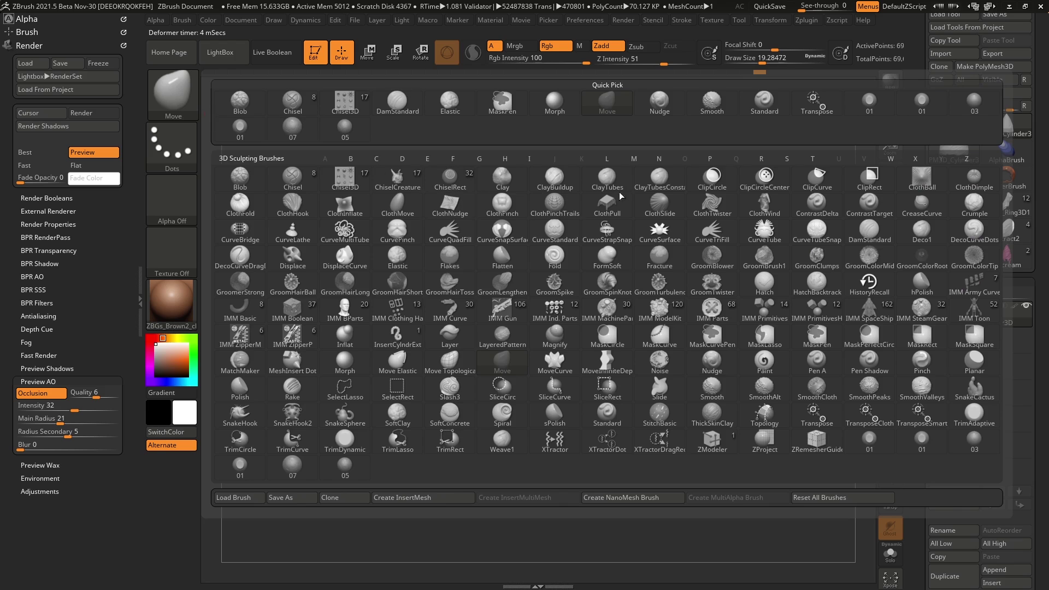
left_click(404, 162)
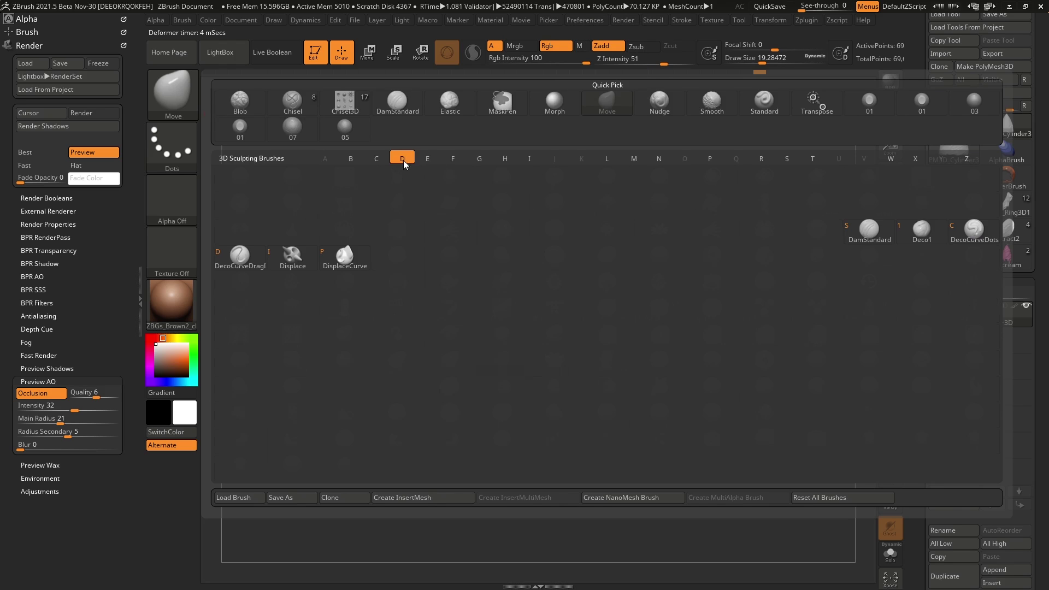
left_click(868, 232)
Step: Set the DamStandard brush's Draw Size to about 192, undoing the oversized trial stroke
key("space")
left_click_drag(657, 267, 694, 267)
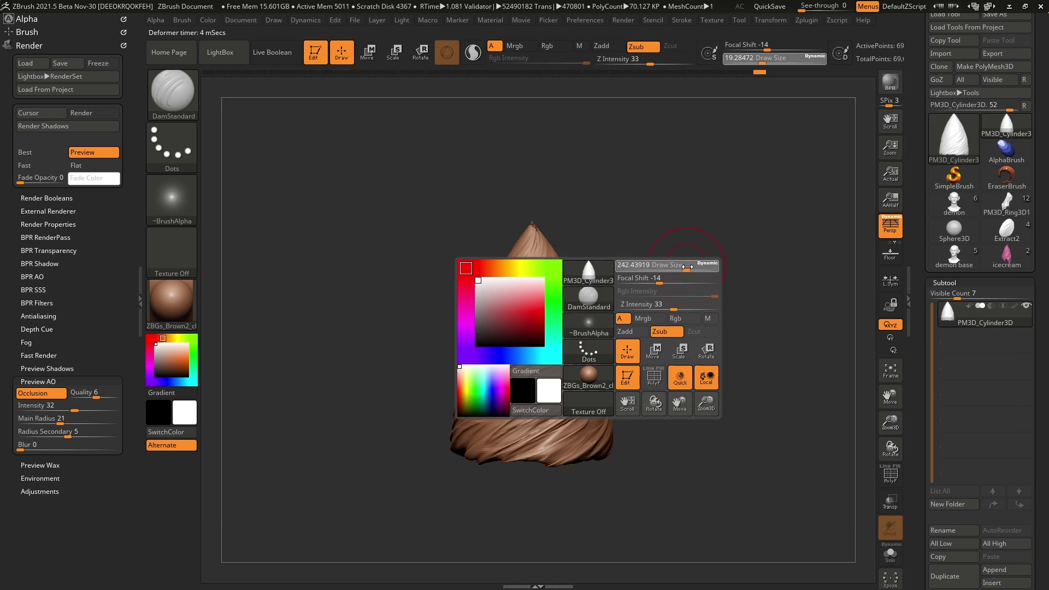
mouse_move(573, 304)
left_mouse_down()
mouse_move(503, 359)
mouse_move(487, 354)
left_mouse_up()
key("ctrl+z")
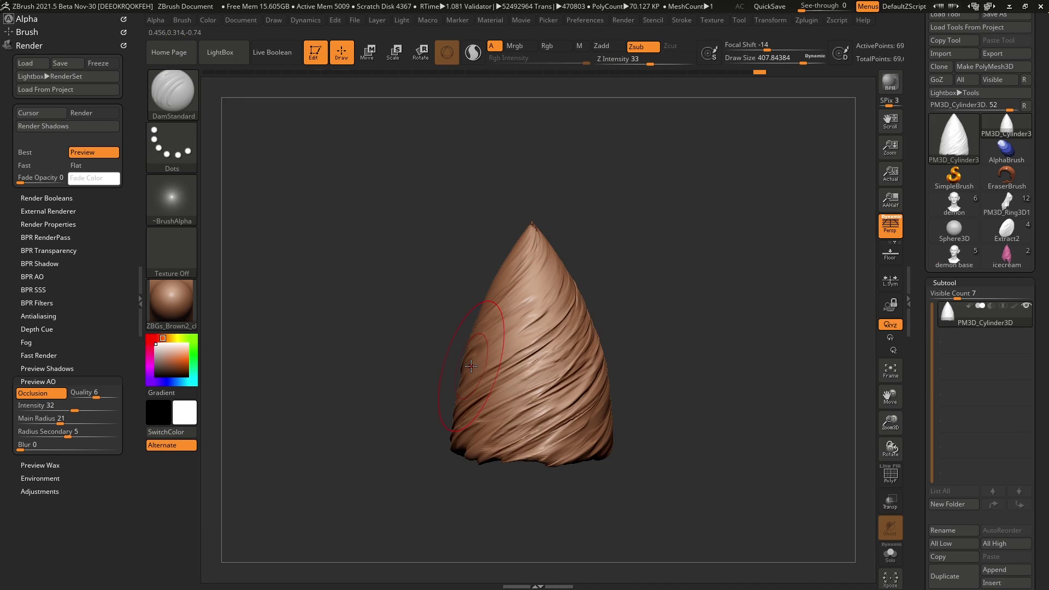
key("space")
left_click_drag(642, 266, 577, 260)
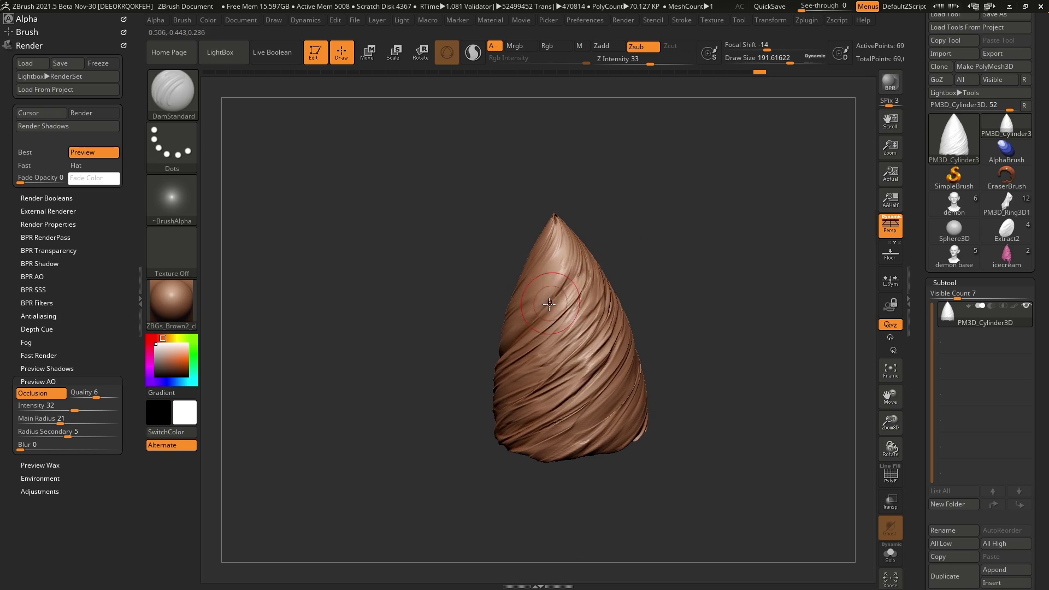
Step: Carve deep DamStandard grooves along the spiral folds on several sides of the twisted shape
mouse_move(597, 300)
left_mouse_down()
mouse_move(469, 429)
mouse_move(590, 266)
left_mouse_up()
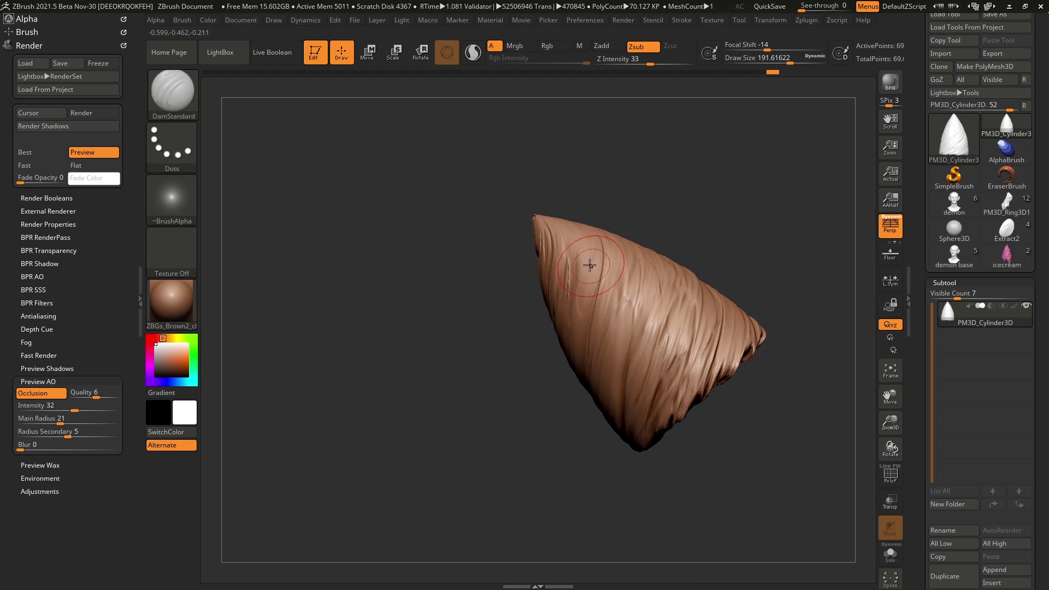
left_click_drag(585, 352, 640, 257)
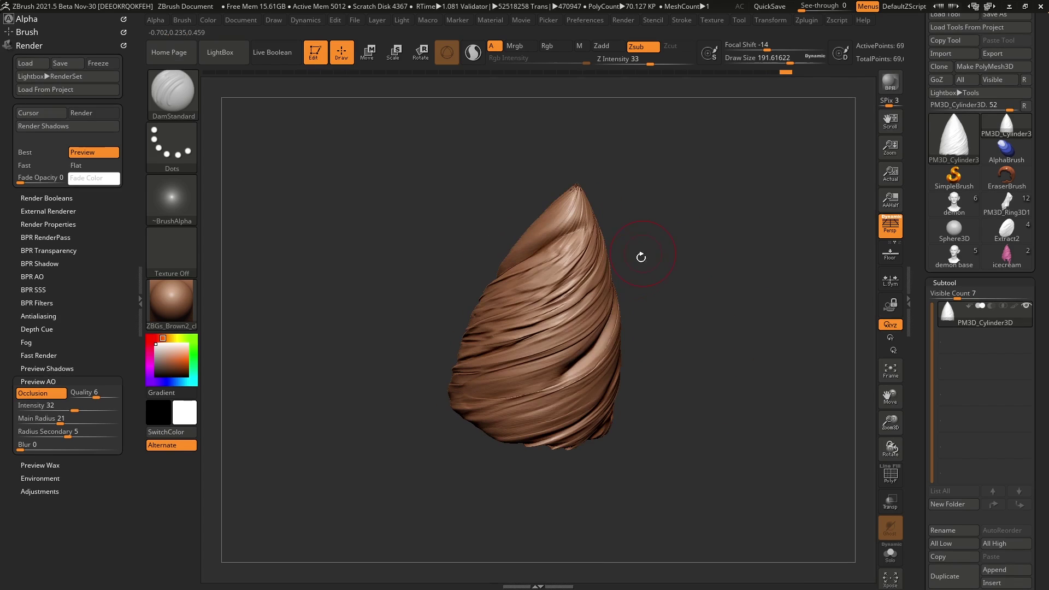
mouse_move(481, 362)
left_mouse_down()
mouse_move(595, 302)
mouse_move(608, 285)
left_mouse_up()
left_click_drag(672, 262, 625, 279)
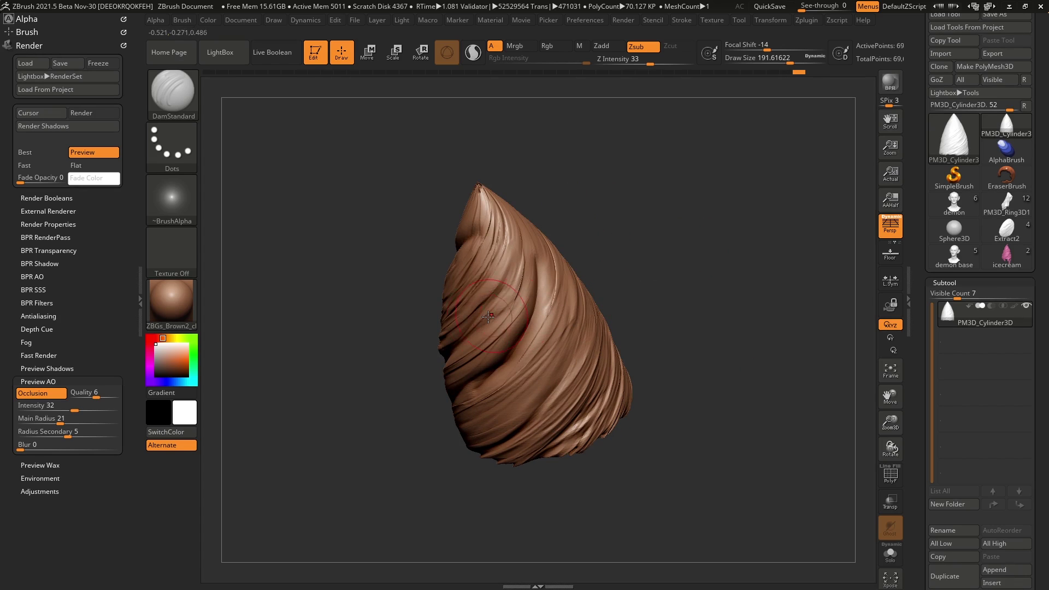
left_click_drag(489, 317, 524, 227)
left_click_drag(645, 416, 679, 300)
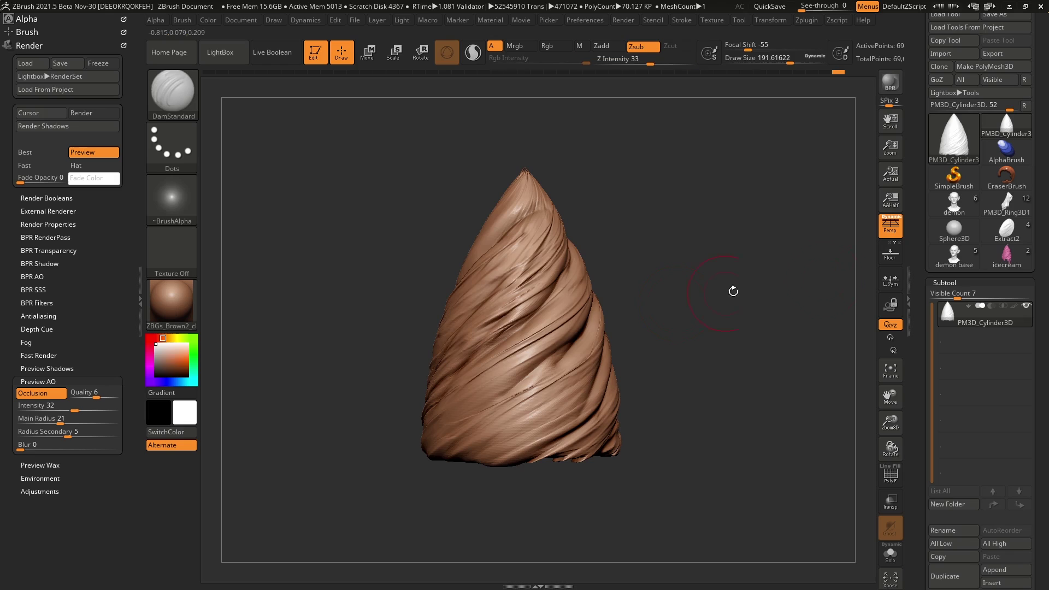
Step: Switch back to the icecream tool
left_click(1007, 257)
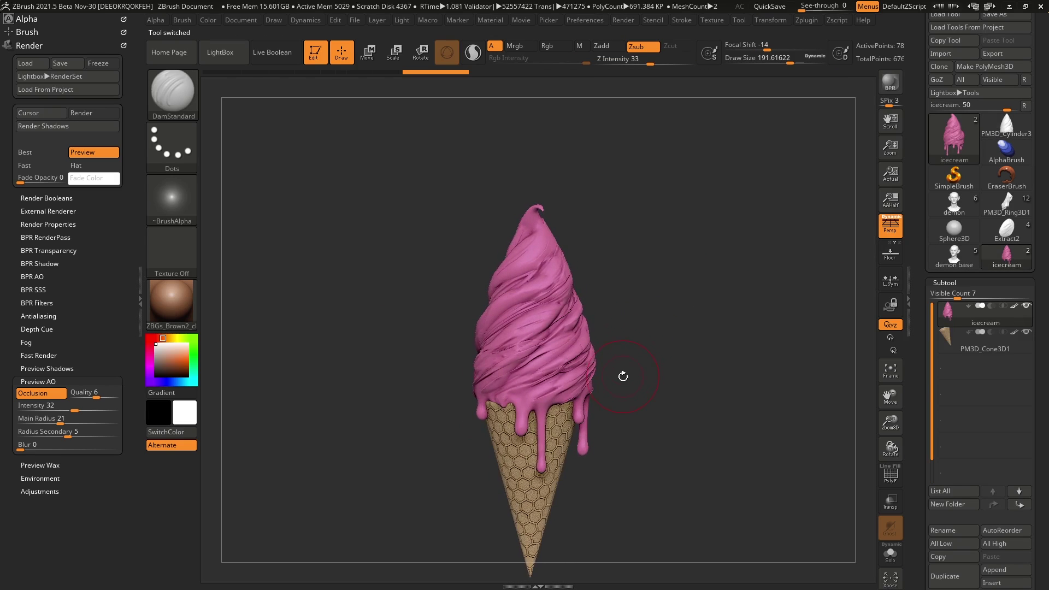
Step: Set the DamStandard brush's Draw Size to about 94
left_click_drag(620, 375, 621, 333)
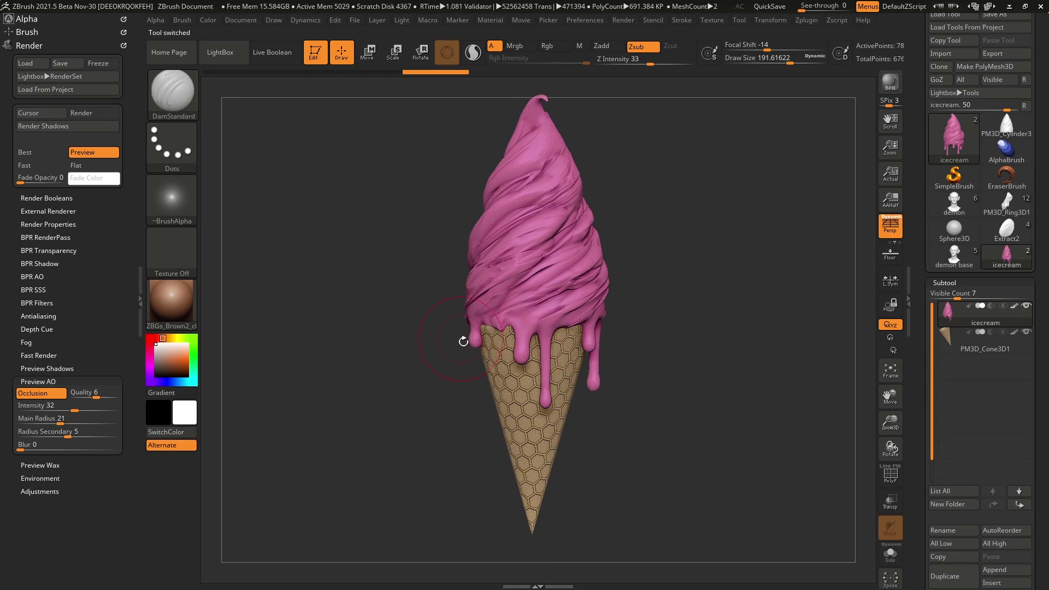
mouse_move(647, 298)
left_mouse_down()
mouse_move(668, 312)
mouse_move(652, 287)
mouse_move(668, 275)
left_mouse_up()
key("space")
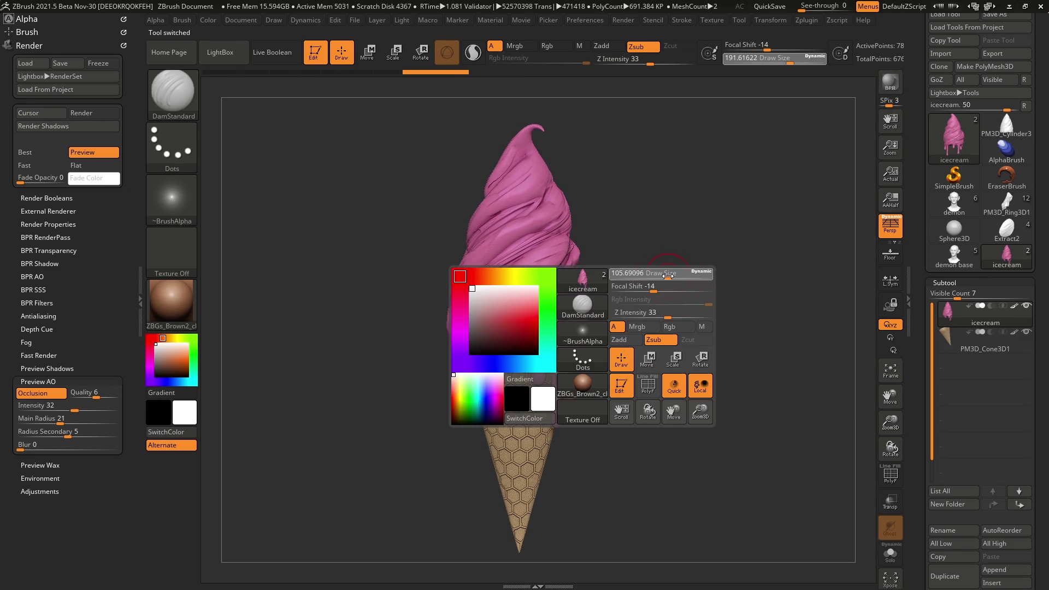
left_click_drag(664, 330, 665, 317, "alt")
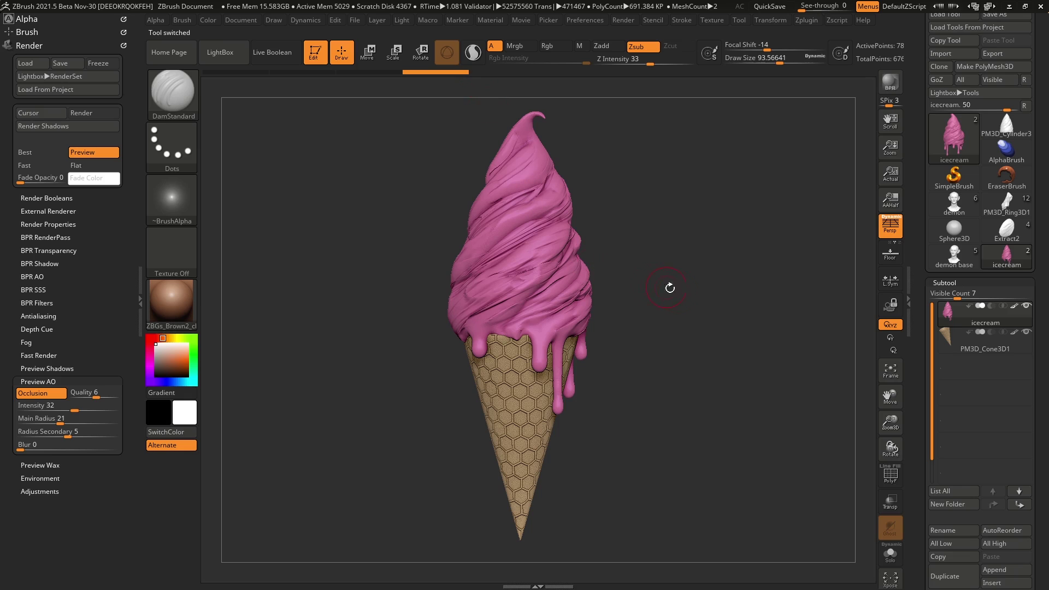
left_click_drag(639, 311, 683, 280)
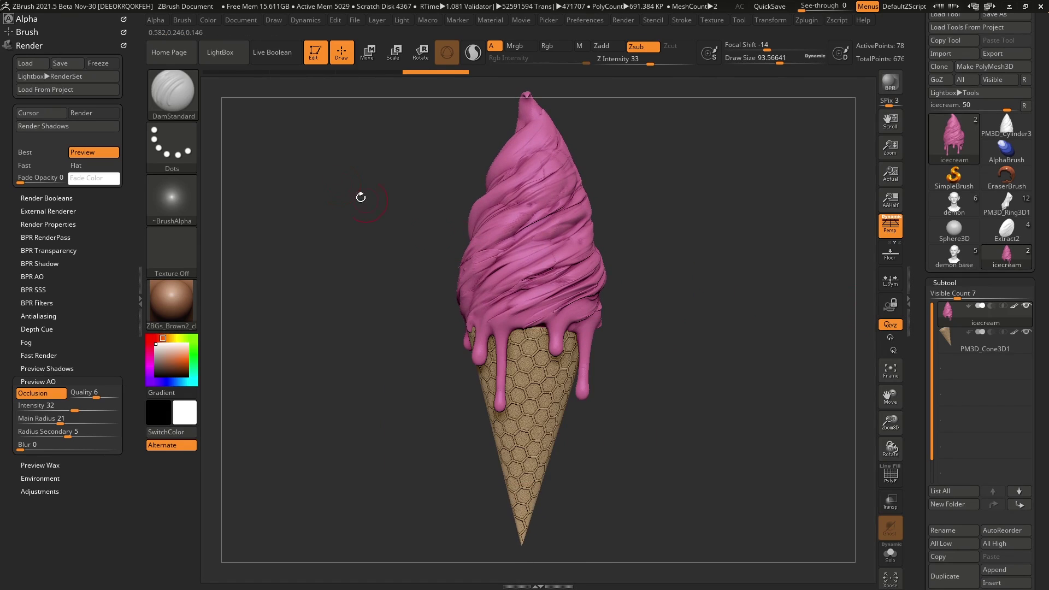
Step: Turn on Sculptris Pro mode and select the SnakeHook brush
left_click(191, 117)
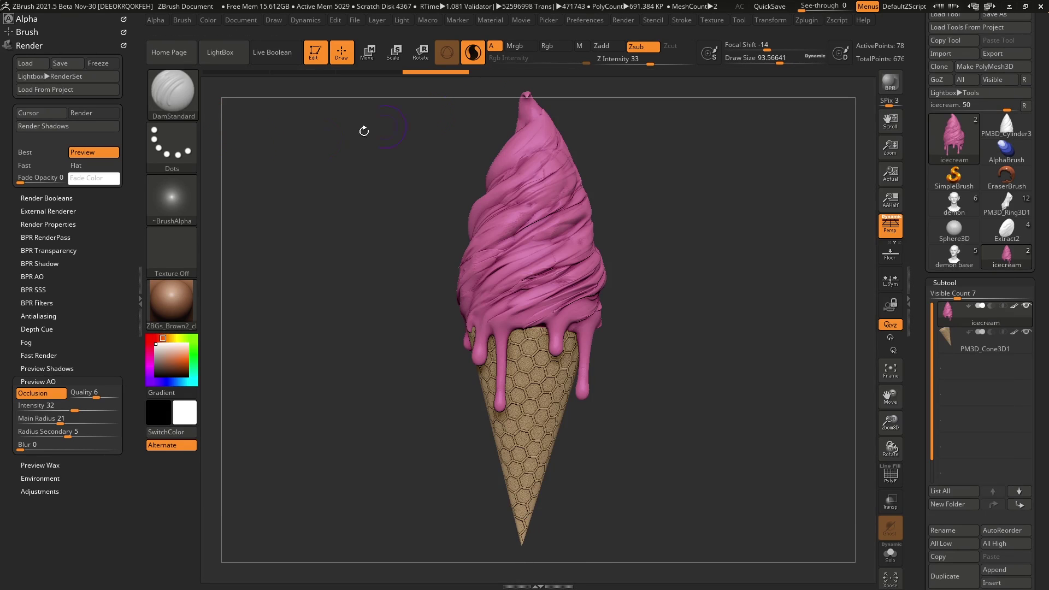
left_click(169, 99)
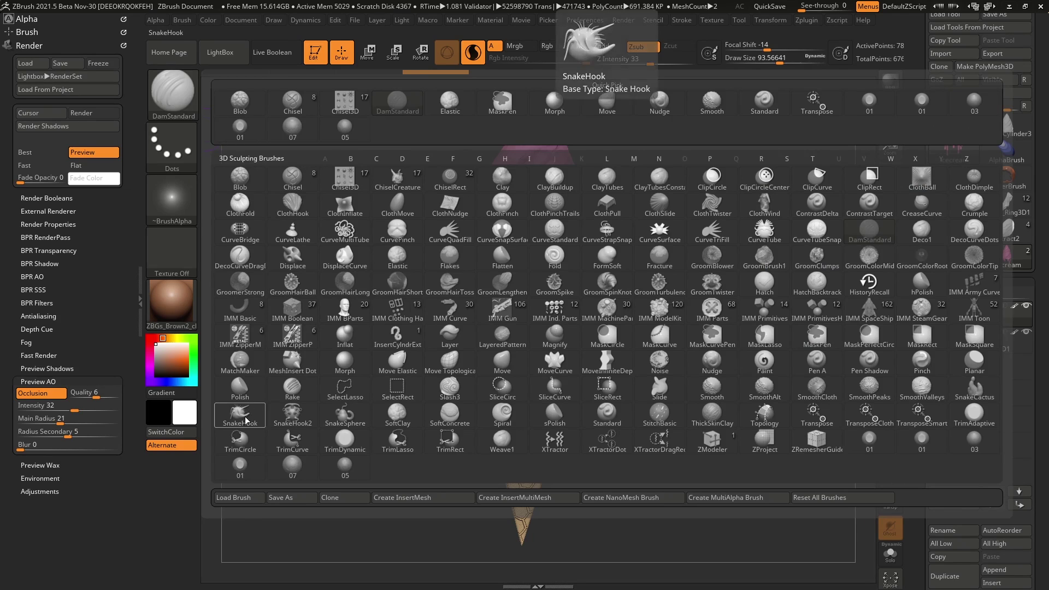
left_click(563, 105)
Step: Show the Polyframe wireframe on the ice cream to examine its mesh
left_click_drag(665, 274, 660, 240)
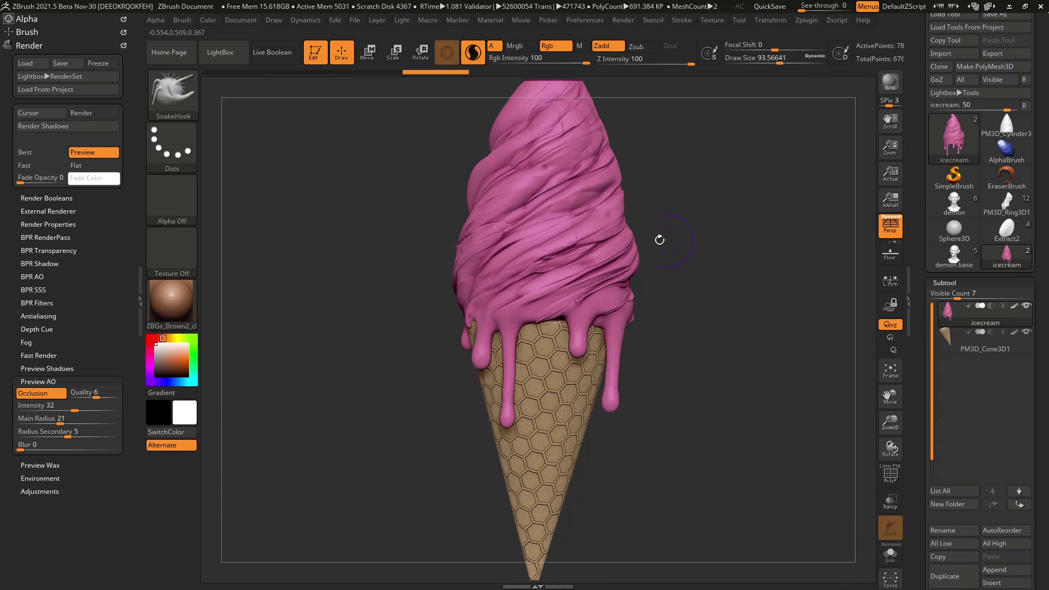
left_click_drag(647, 158, 645, 255)
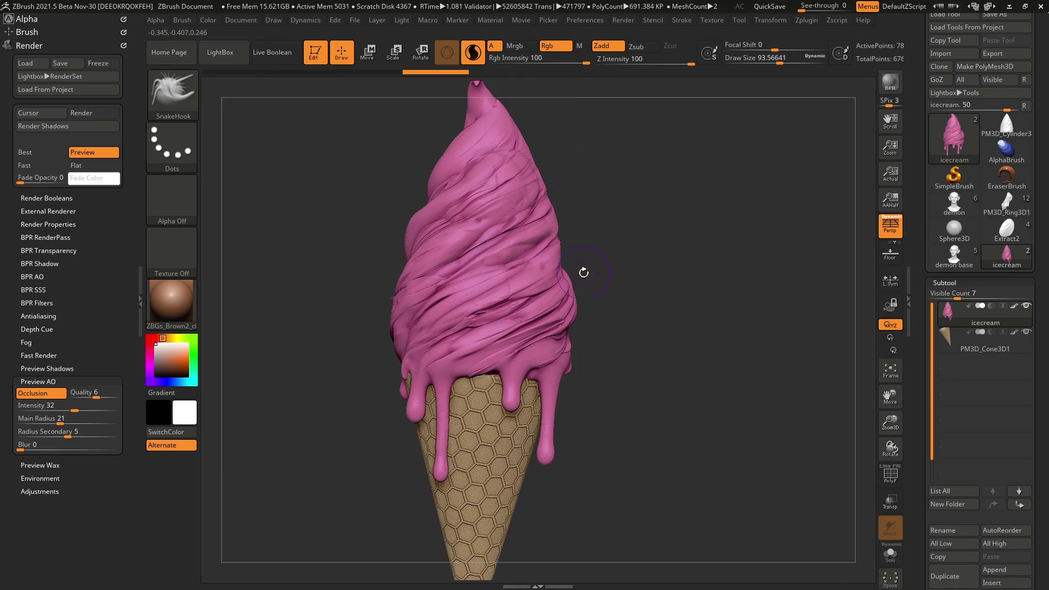
left_click(891, 480)
mouse_move(813, 417)
left_mouse_down()
mouse_move(698, 414)
mouse_move(682, 364)
mouse_move(694, 336)
left_mouse_up()
left_click(894, 476)
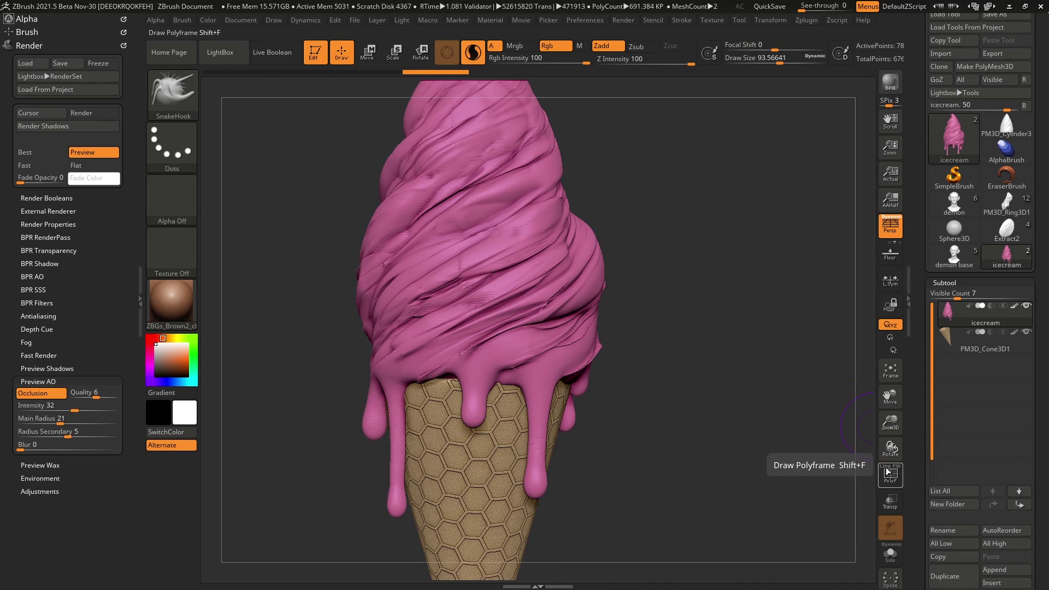
left_click(896, 475)
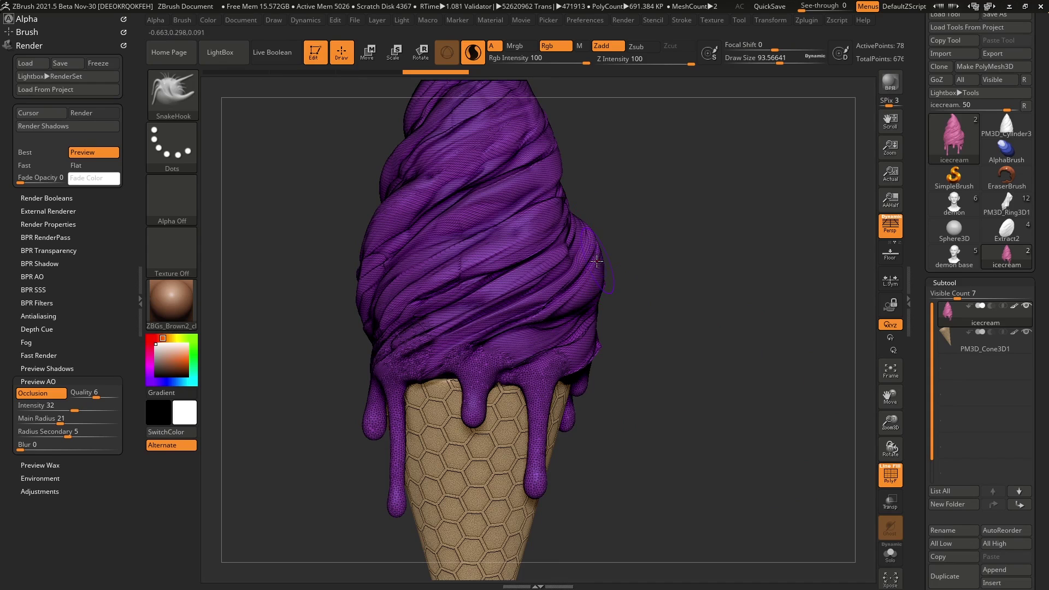
Step: Pull several trial spikes out of the side of the ice cream swirl with SnakeHook
left_click_drag(593, 272, 638, 252)
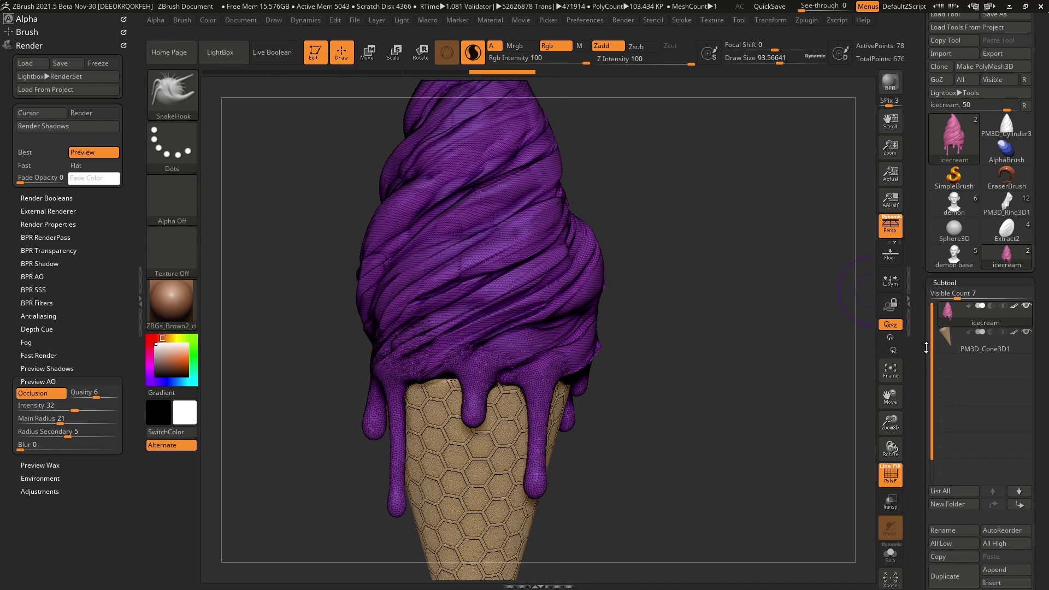
scroll(926, 348, "down", 5)
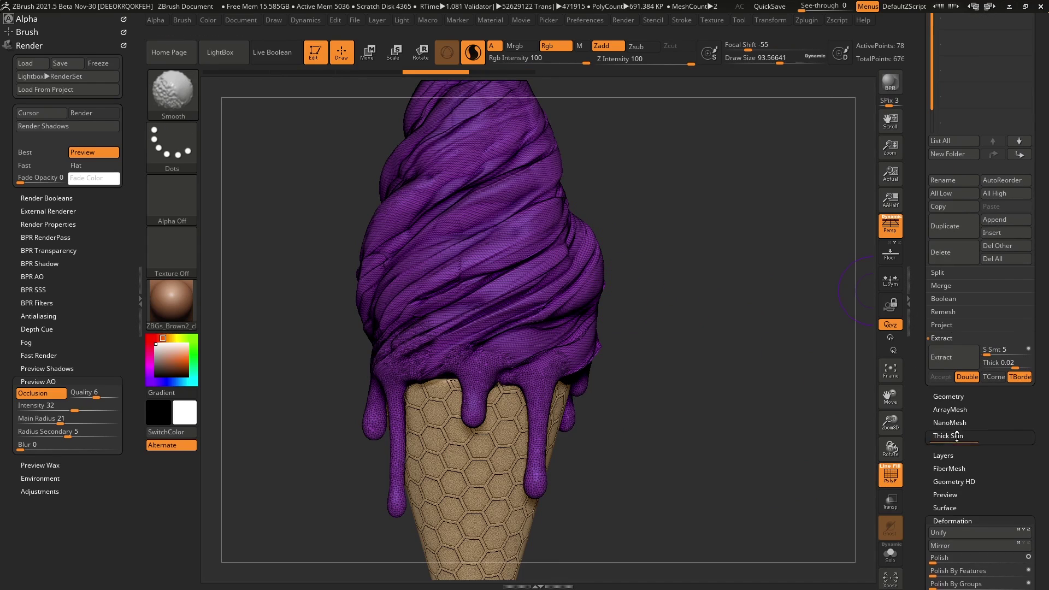
left_click(957, 436, "shift")
left_click(957, 436)
left_click_drag(919, 403, 916, 488)
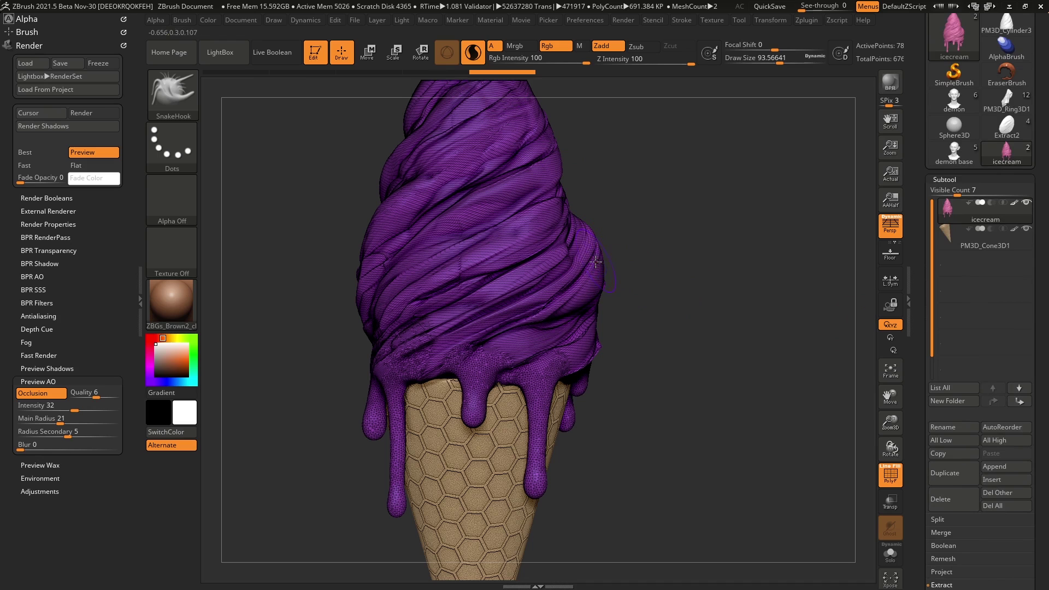
mouse_move(596, 262)
left_mouse_down()
mouse_move(675, 227)
mouse_move(740, 230)
left_mouse_up()
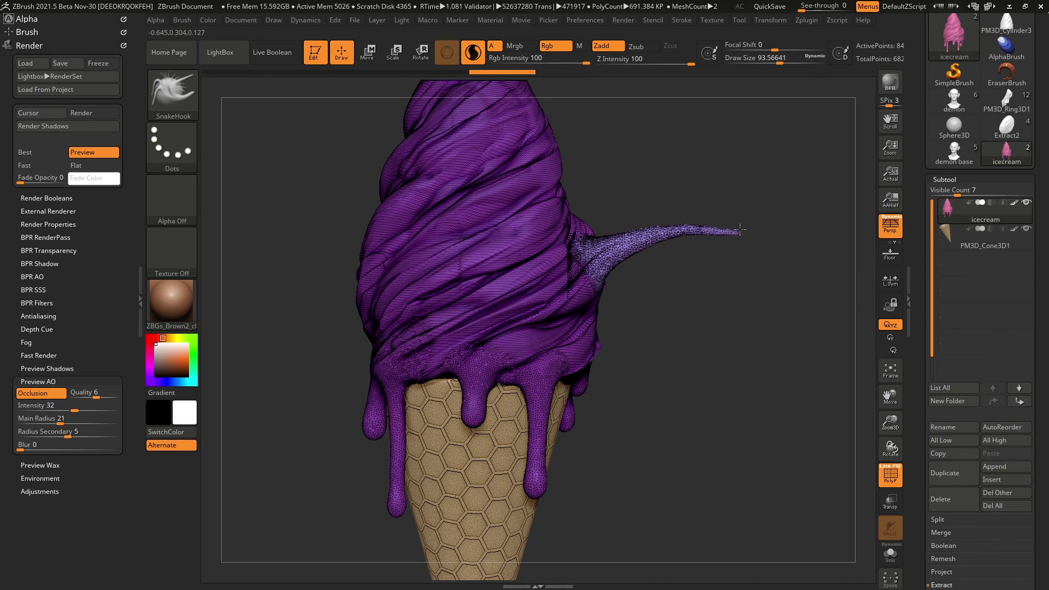
mouse_move(616, 346)
left_mouse_down()
mouse_move(647, 350)
mouse_move(793, 318)
left_mouse_up()
mouse_move(544, 216)
left_mouse_down()
mouse_move(606, 163)
mouse_move(756, 156)
mouse_move(678, 172)
mouse_move(551, 259)
mouse_move(608, 253)
left_mouse_up()
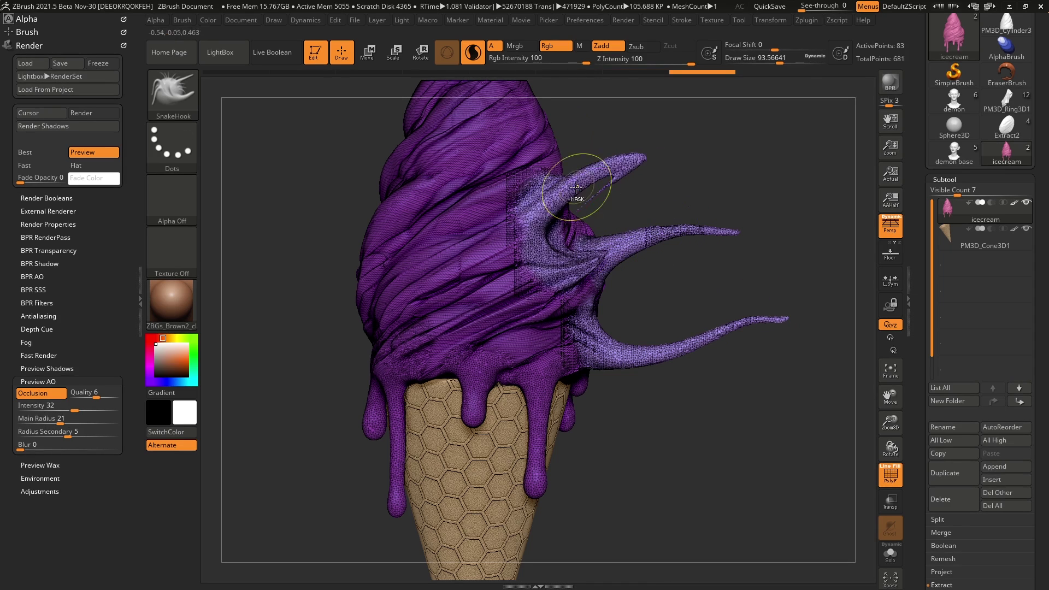
Step: Undo the trial spikes and turn off the SnakeHook brush's Rgb painting
key("ctrl+z")
left_click(558, 49)
key("ctrl+z")
key("ctrl+z")
key("ctrl+z")
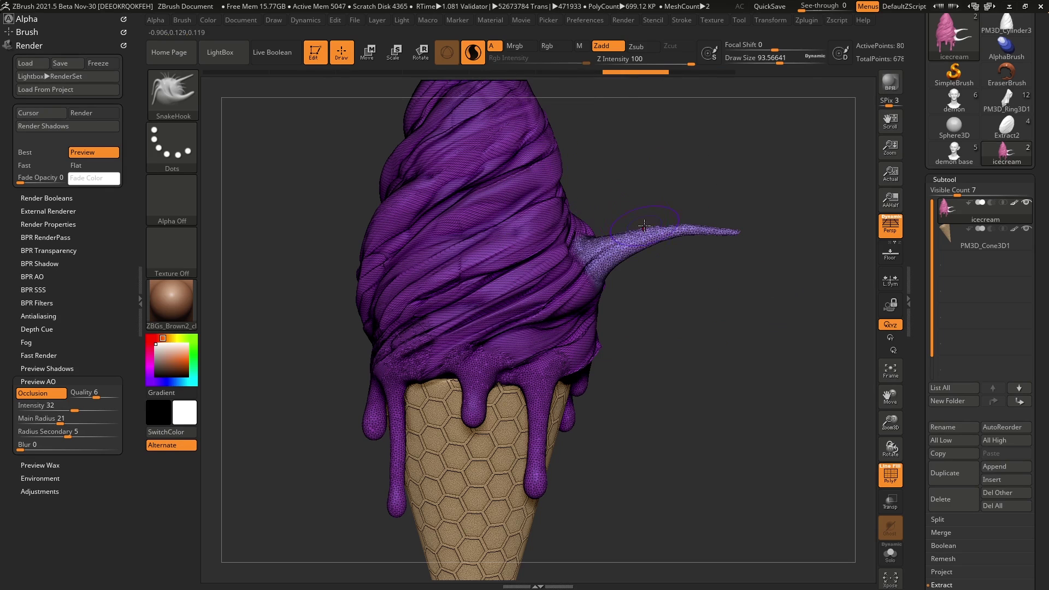
Step: Try further SnakeHook spikes on the side of the swirl, undo them and turn off Polyframe
left_click_drag(617, 229, 736, 223)
left_click_drag(579, 287, 738, 287)
key("ctrl+z")
key("ctrl+z")
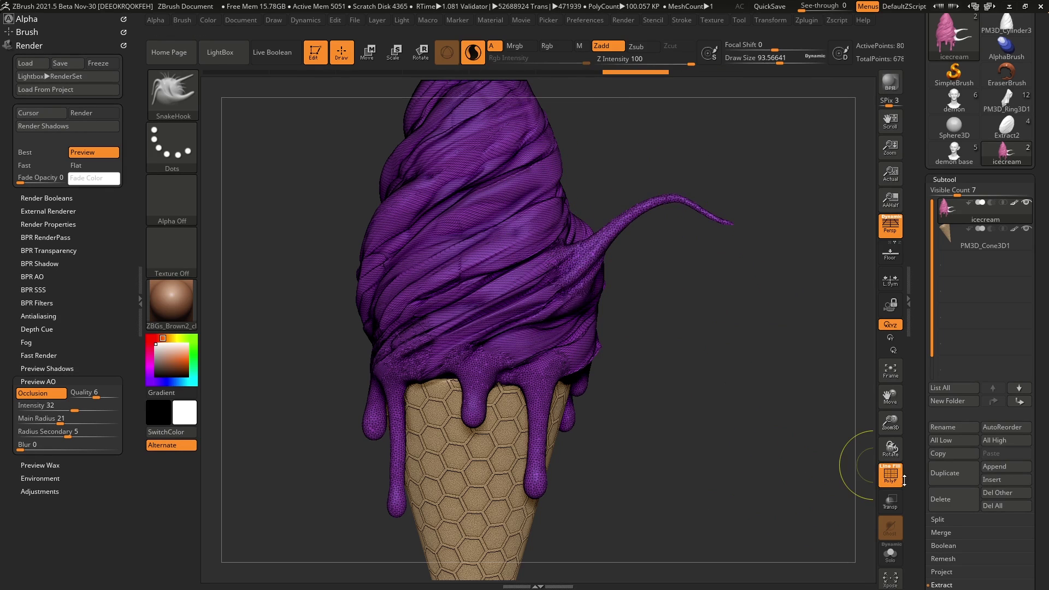
left_click(891, 477)
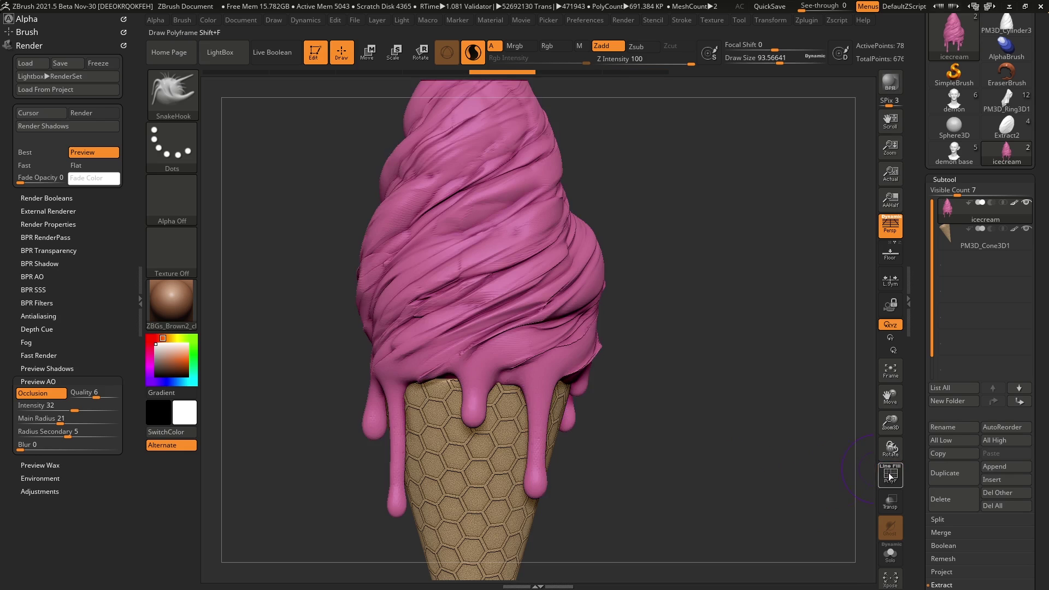
Step: Set Draw Size to about 63 and pull a thin drip from the ice cream's lower rim down over the cone
mouse_move(603, 365)
left_mouse_down()
mouse_move(635, 287)
mouse_move(657, 300)
left_mouse_up()
key("space")
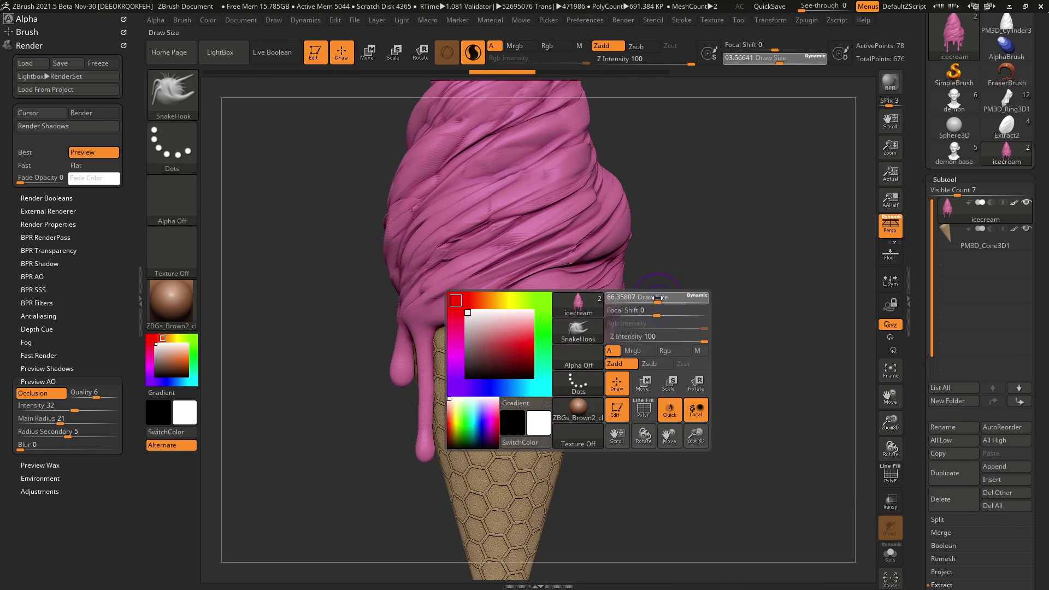
left_click_drag(649, 338, 672, 284, "alt")
left_click_drag(516, 281, 599, 253)
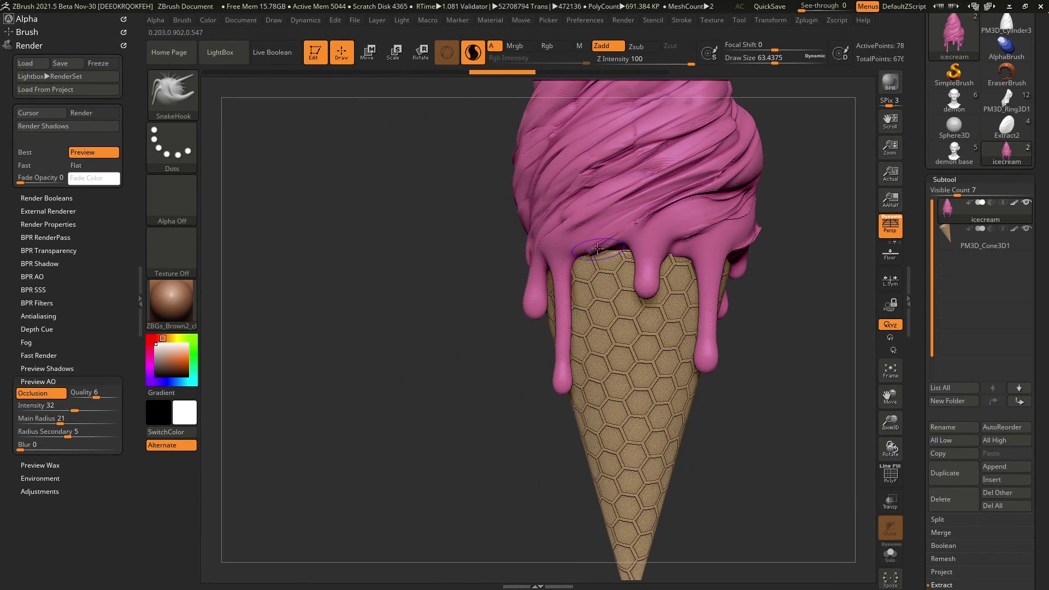
left_click_drag(595, 251, 590, 355)
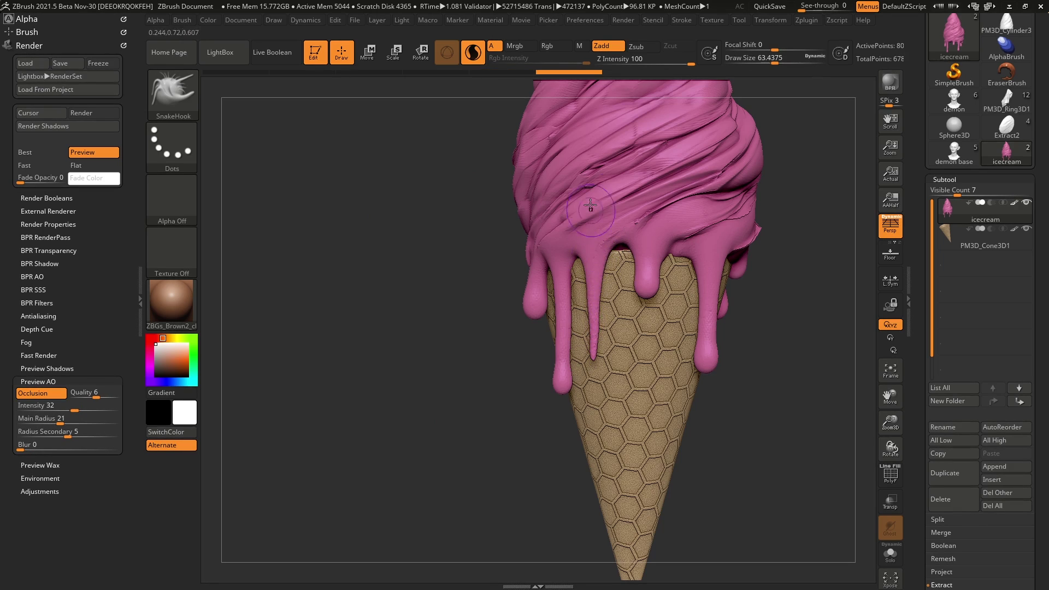
Step: Pull a second, much longer drip from the ice cream's rim down another side of the cone with SnakeHook
mouse_move(593, 279)
right_mouse_down()
mouse_move(690, 262)
mouse_move(598, 297)
mouse_move(511, 235)
right_mouse_up()
left_click_drag(511, 235, 514, 478)
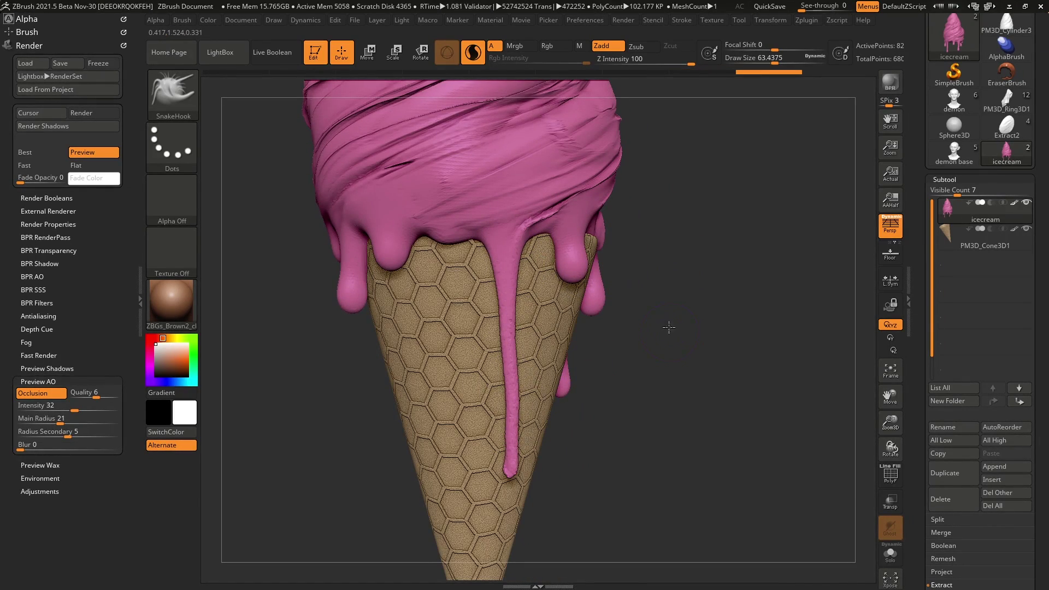
key("space")
mouse_move(555, 360)
right_mouse_down()
mouse_move(531, 328)
mouse_move(525, 352)
right_mouse_up()
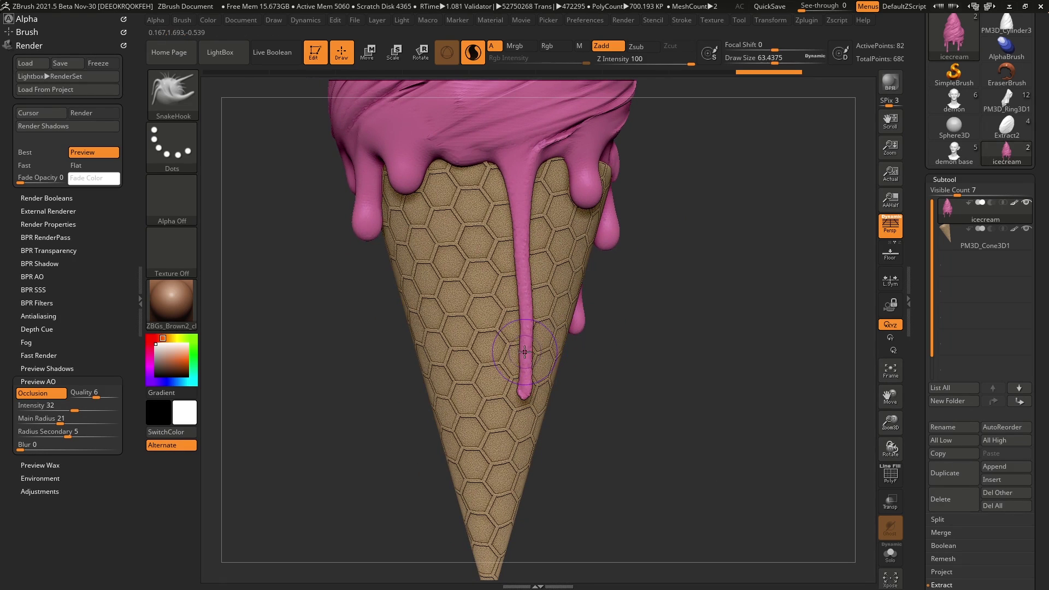
Step: Smooth the long drip along its length up to the ice cream's rim
key("shift")
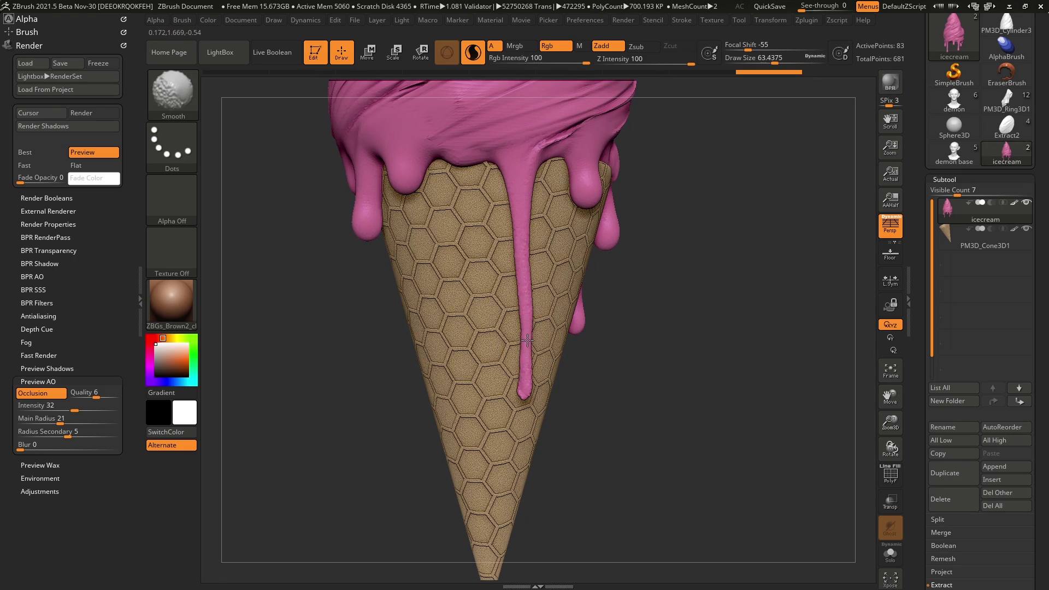
left_click_drag(528, 352, 523, 251, "shift")
left_click_drag(522, 238, 520, 181, "shift")
mouse_move(671, 319)
left_mouse_down()
mouse_move(677, 306)
mouse_move(656, 304)
mouse_move(688, 244)
left_mouse_up()
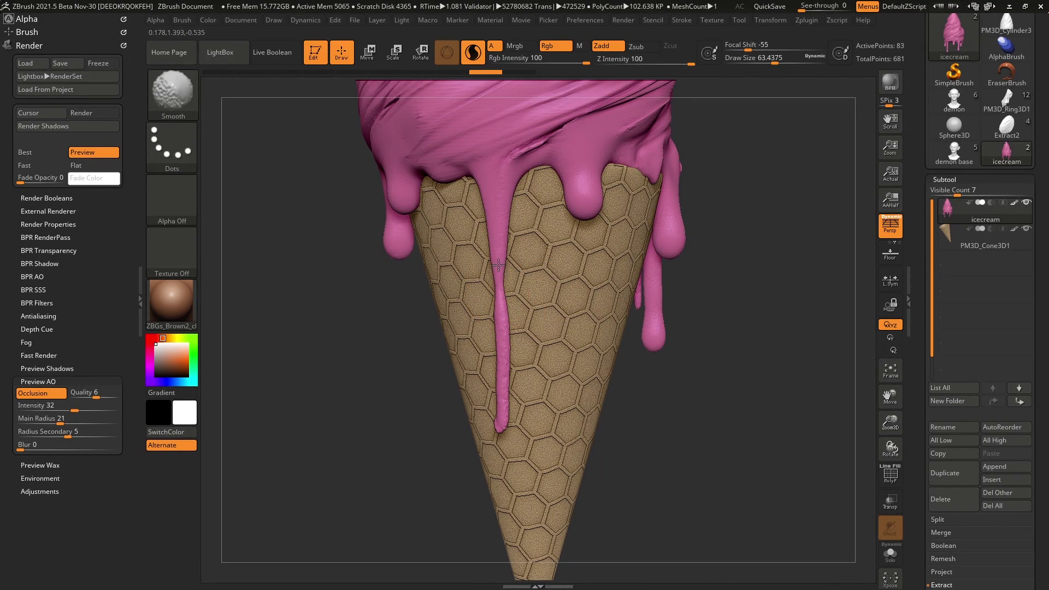
Step: Try to thin the long drip with more smoothing, then undo the last strokes
left_click_drag(494, 215, 505, 380)
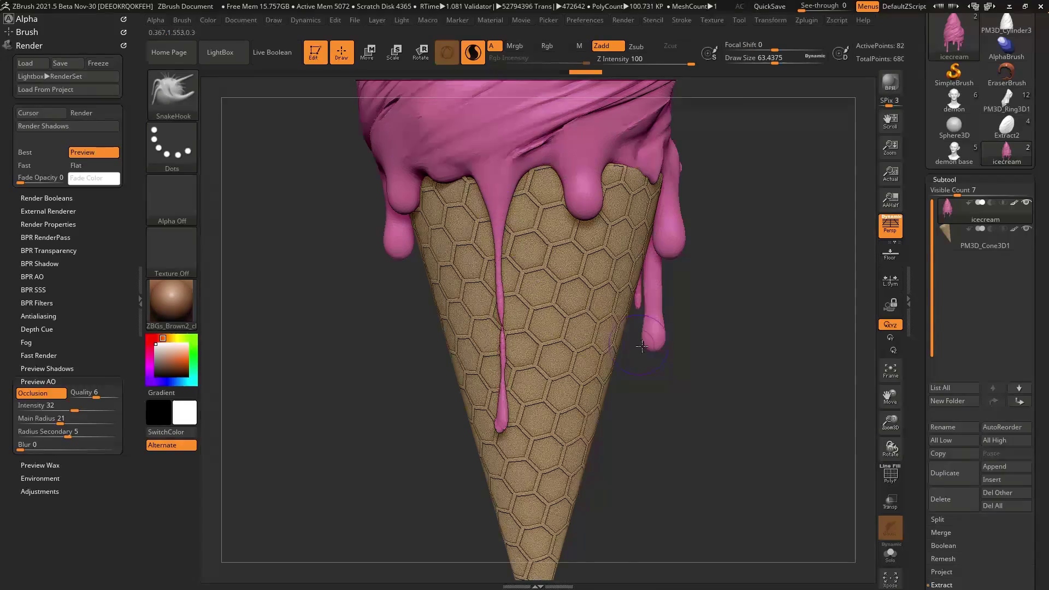
mouse_move(673, 367)
left_mouse_down()
mouse_move(623, 367)
mouse_move(693, 364)
mouse_move(650, 381)
left_mouse_up()
key("ctrl+z")
key("ctrl+z")
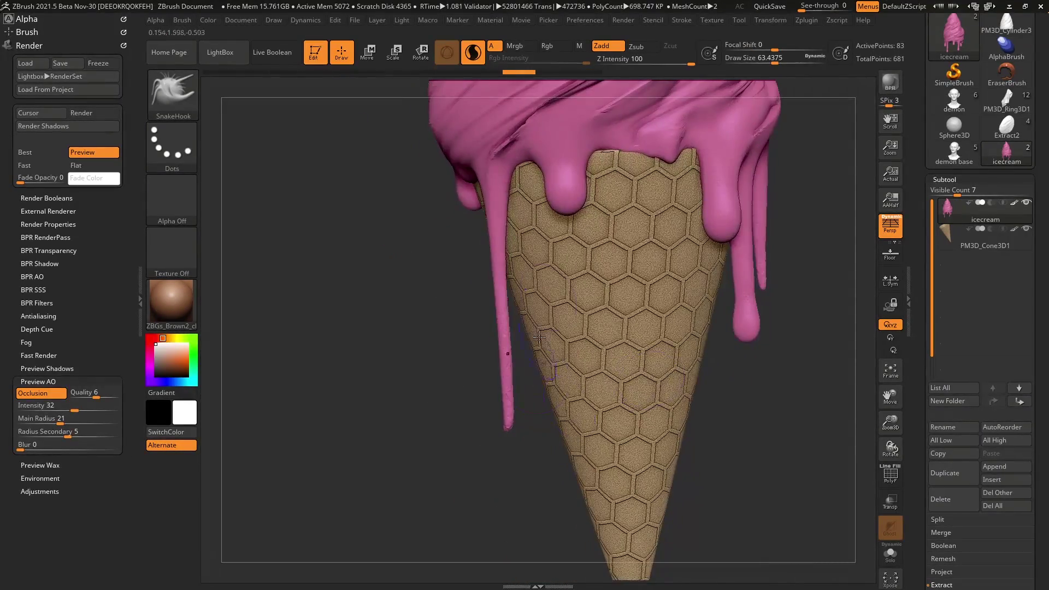
Step: Thicken and smooth the shorter tapered drip, swelling its pointed end into a rounded drop
mouse_move(514, 350)
left_mouse_down()
mouse_move(639, 358)
mouse_move(600, 323)
mouse_move(675, 334)
left_mouse_up()
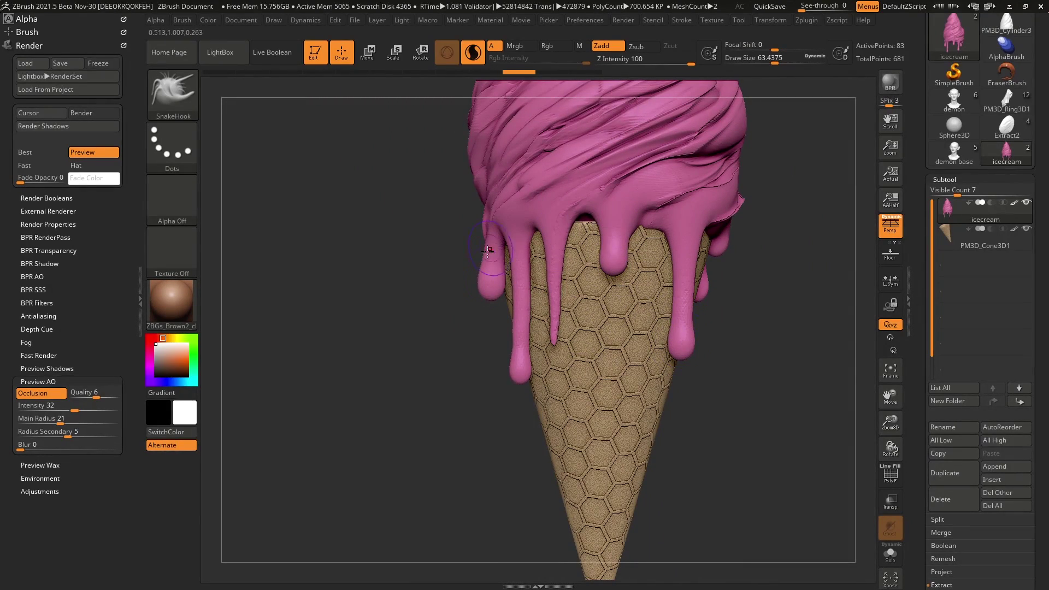
right_click_drag(597, 347, 778, 170)
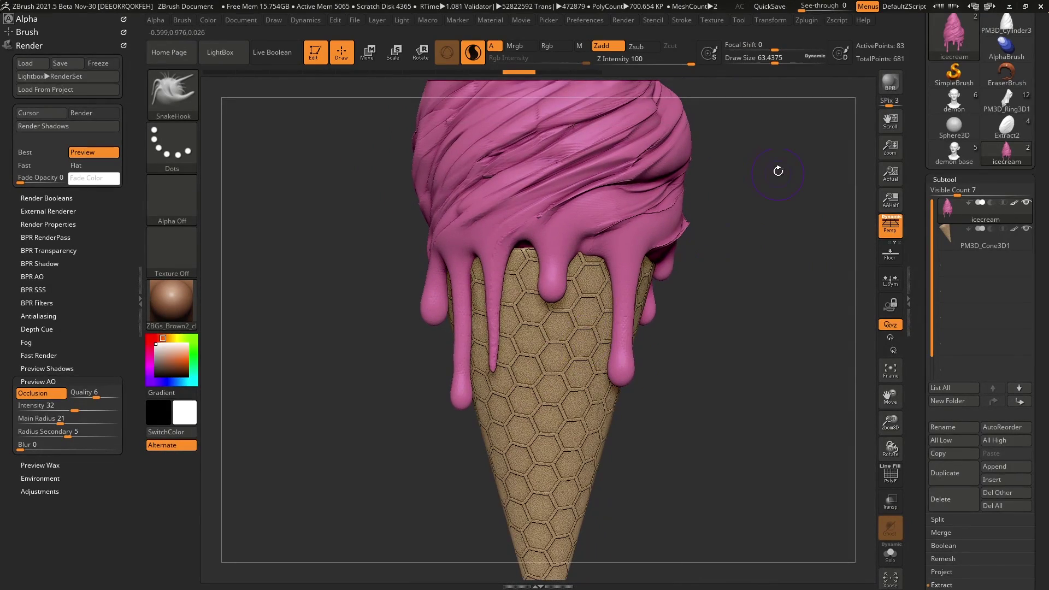
right_click_drag(605, 307, 650, 306)
right_click_drag(465, 285, 424, 281)
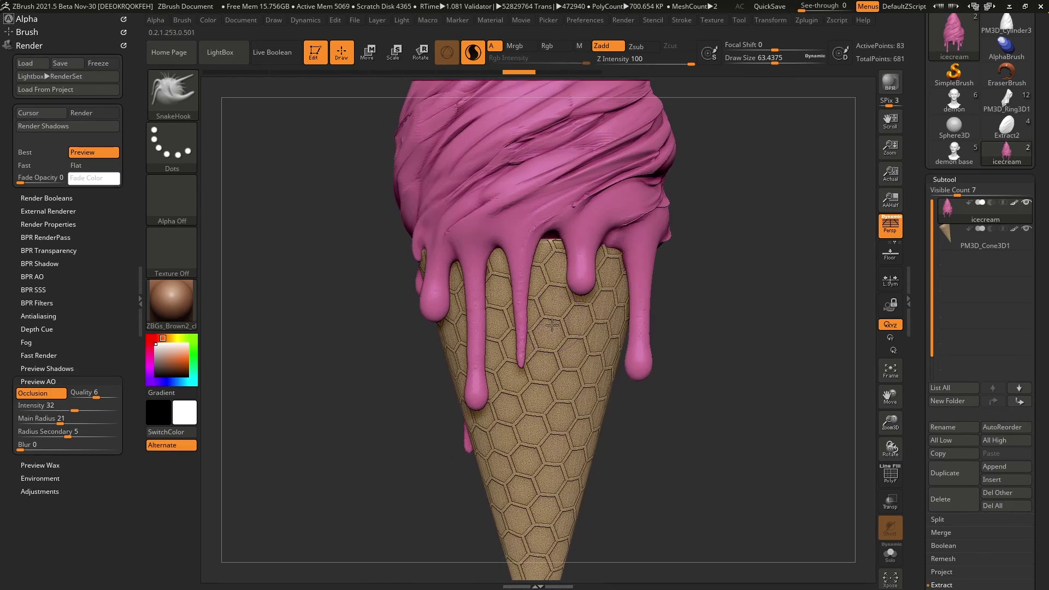
right_click_drag(546, 223, 491, 307)
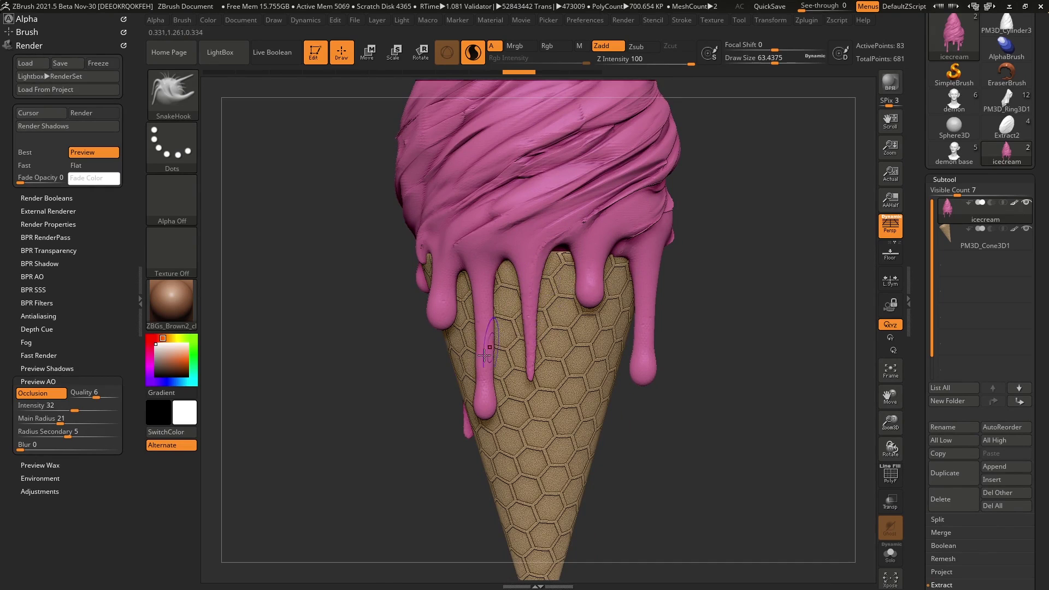
right_click_drag(526, 218, 537, 266, "ctrl")
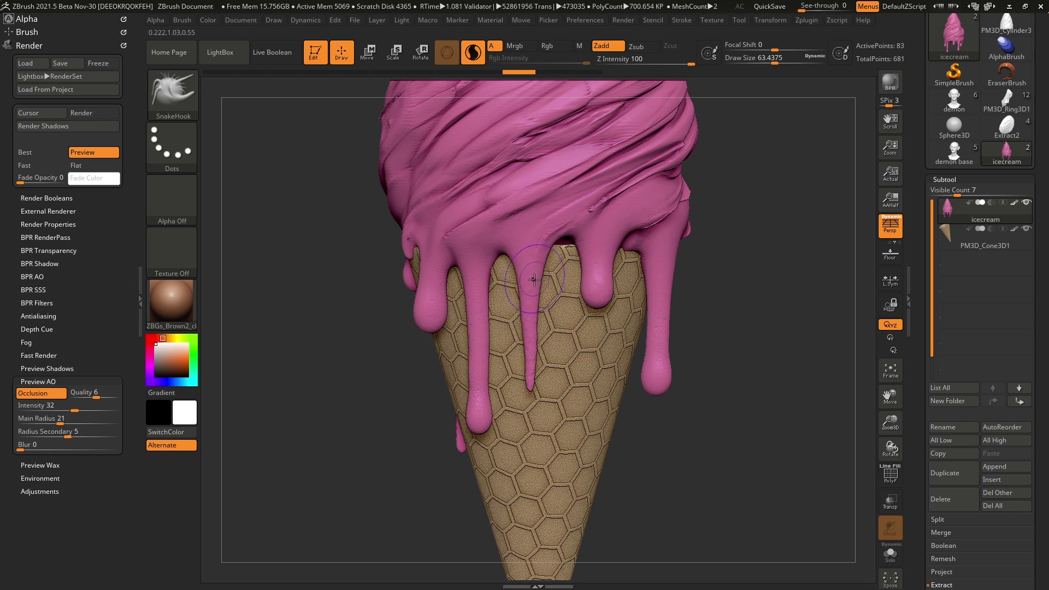
key("shift")
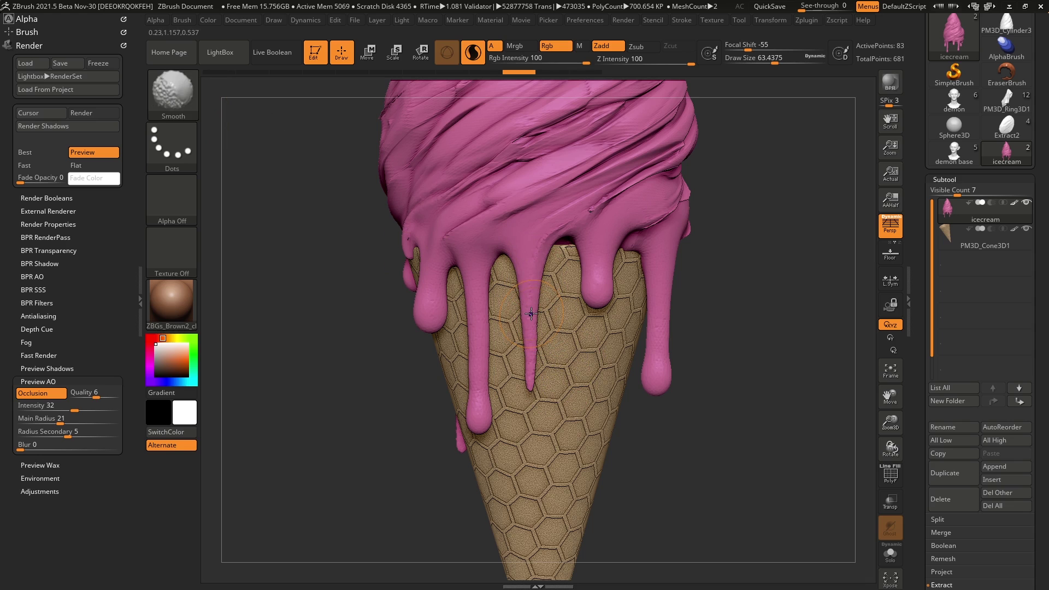
mouse_move(531, 302)
left_mouse_down("shift")
mouse_move(508, 295)
mouse_move(533, 317)
mouse_move(555, 298)
mouse_move(531, 302)
left_mouse_up("shift")
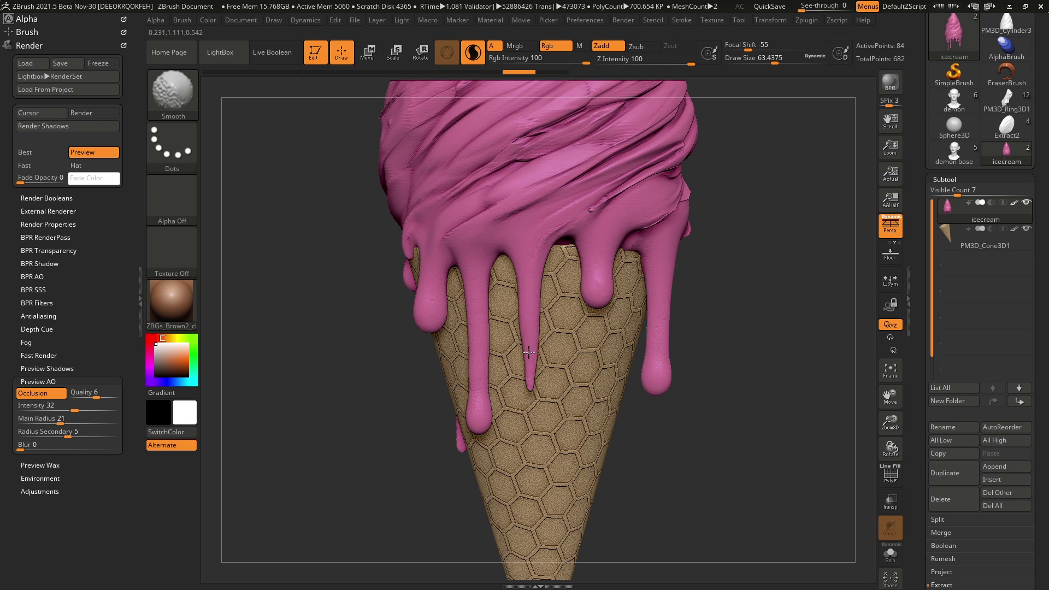
left_click_drag(530, 353, 531, 373, "shift")
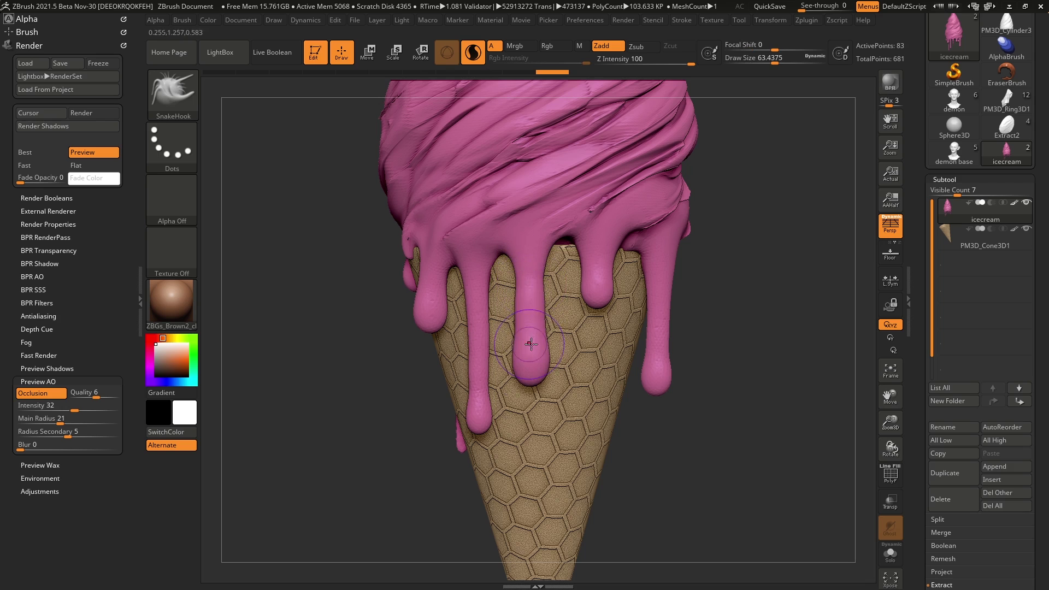
Step: Thin the stem of the middle drip above its rounded drop with the Smooth brush
key("shift")
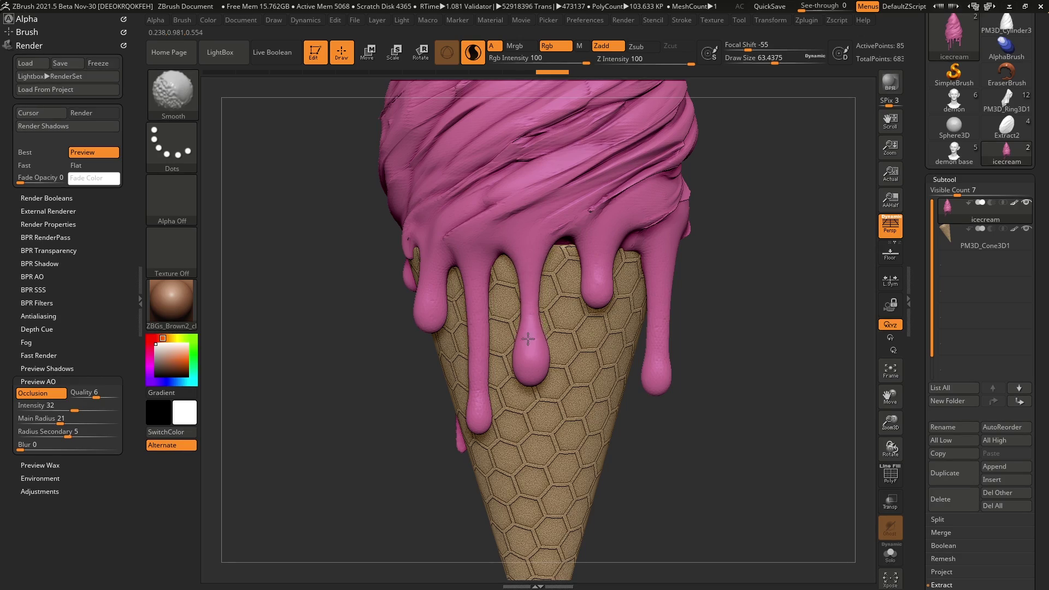
left_click_drag(530, 349, 532, 306, "shift")
Step: Try to smooth the longest drip and swell its end into a rounded drop, then undo the last strokes
right_click_drag(492, 263, 590, 285)
mouse_move(445, 377)
right_mouse_down("ctrl")
mouse_move(446, 421)
mouse_move(560, 352)
right_mouse_up("ctrl")
left_click_drag(511, 394, 506, 277, "shift")
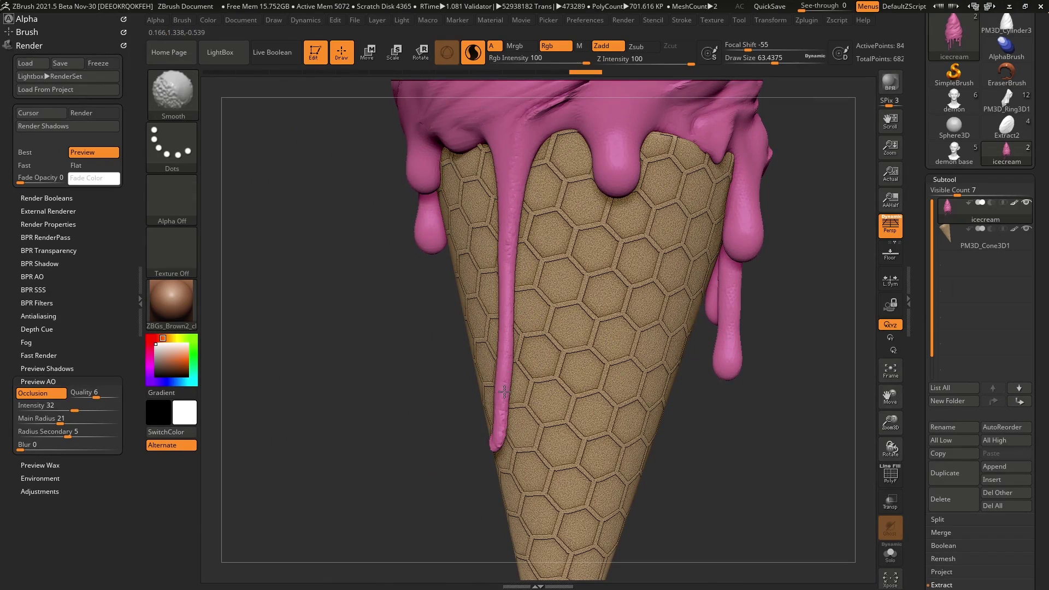
mouse_move(504, 391)
left_mouse_down()
mouse_move(498, 438)
mouse_move(509, 224)
left_mouse_up()
left_click_drag(510, 316, 503, 423, "shift")
mouse_move(668, 429)
left_mouse_down("alt")
mouse_move(655, 374)
mouse_move(689, 372)
mouse_move(697, 392)
left_mouse_up("alt")
mouse_move(685, 322)
left_mouse_down()
mouse_move(714, 312)
mouse_move(696, 328)
left_mouse_up()
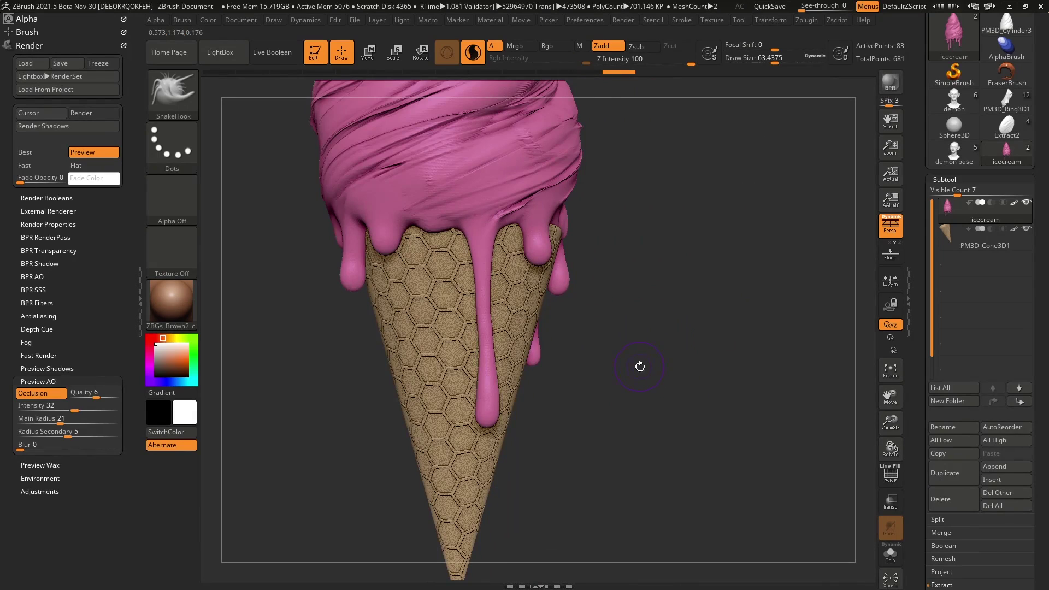
mouse_move(639, 366)
left_mouse_down()
mouse_move(625, 364)
mouse_move(635, 366)
left_mouse_up()
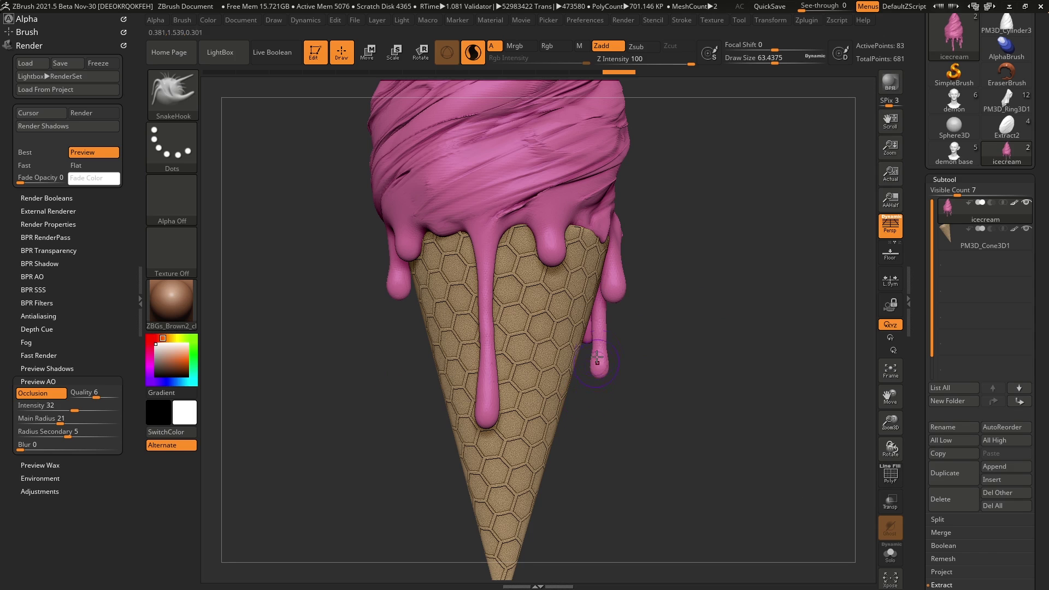
key("ctrl+z")
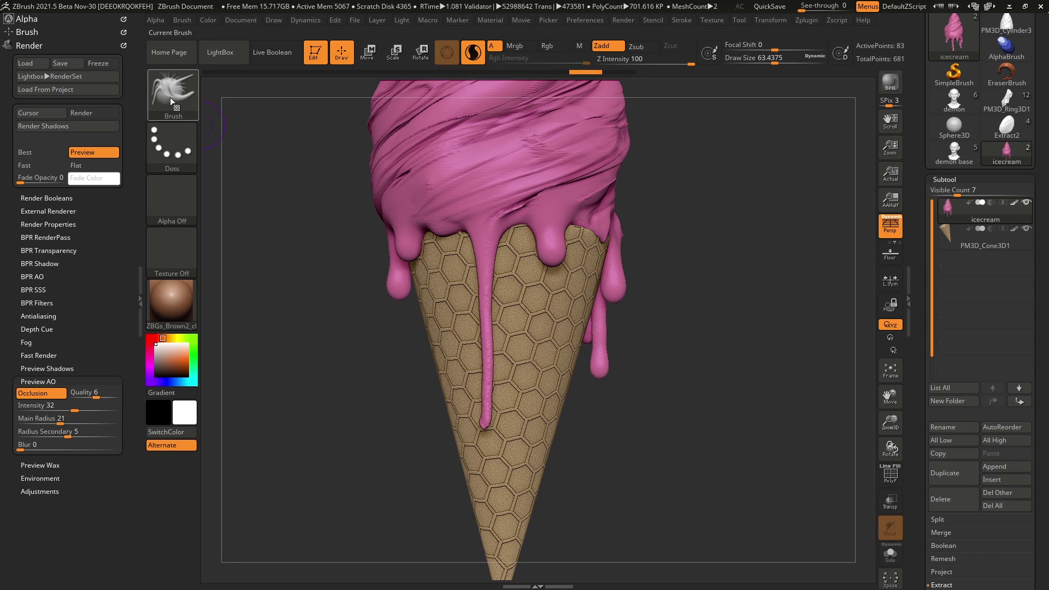
Step: Set SmoothAlt as the smoothing brush and use it to smooth the longest drip into an even stem with a rounded end
left_click(170, 91)
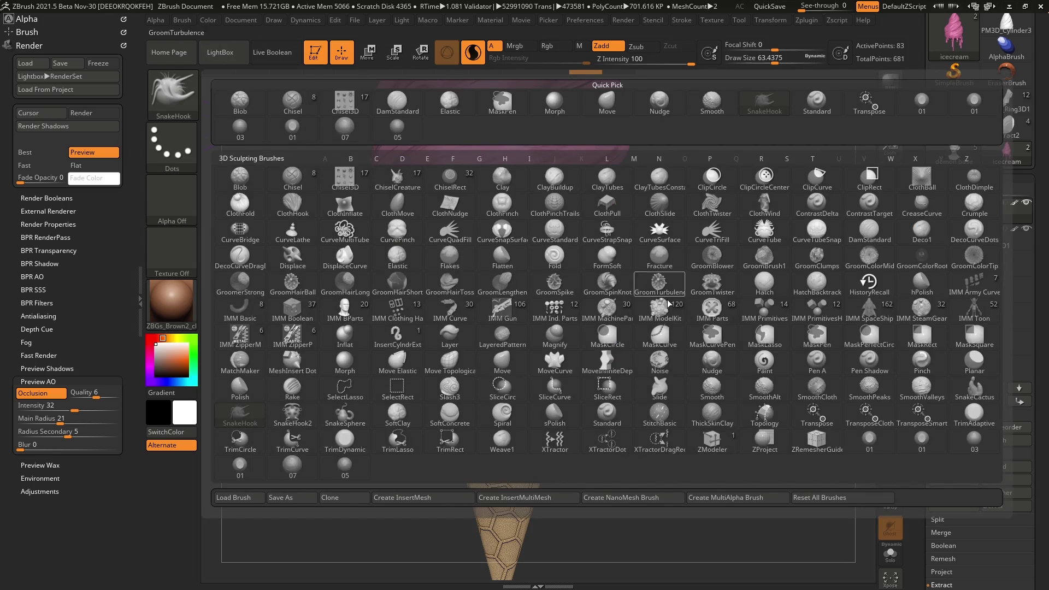
left_click(766, 394)
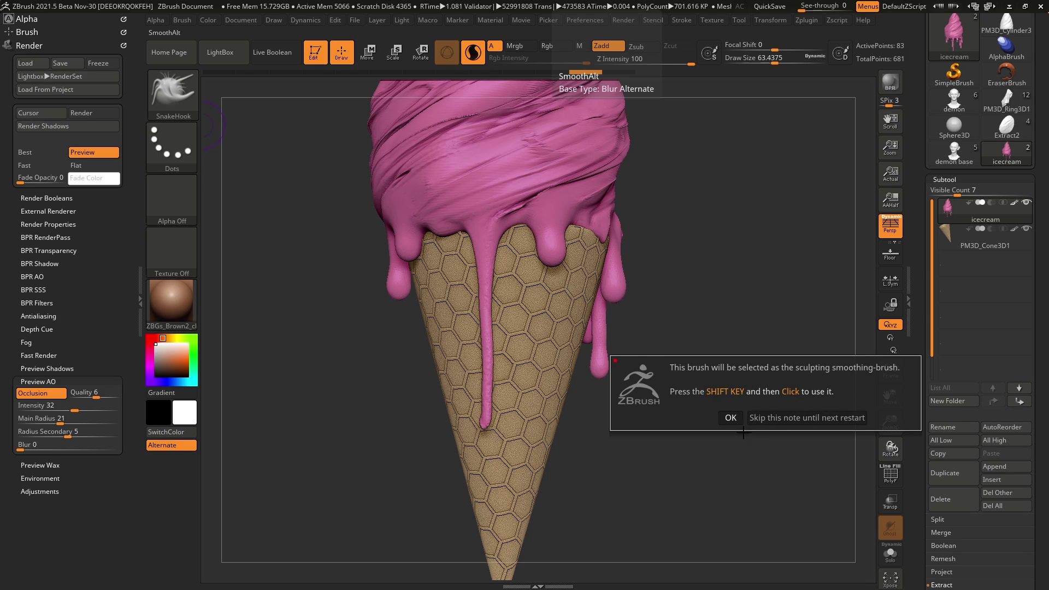
left_click(731, 417)
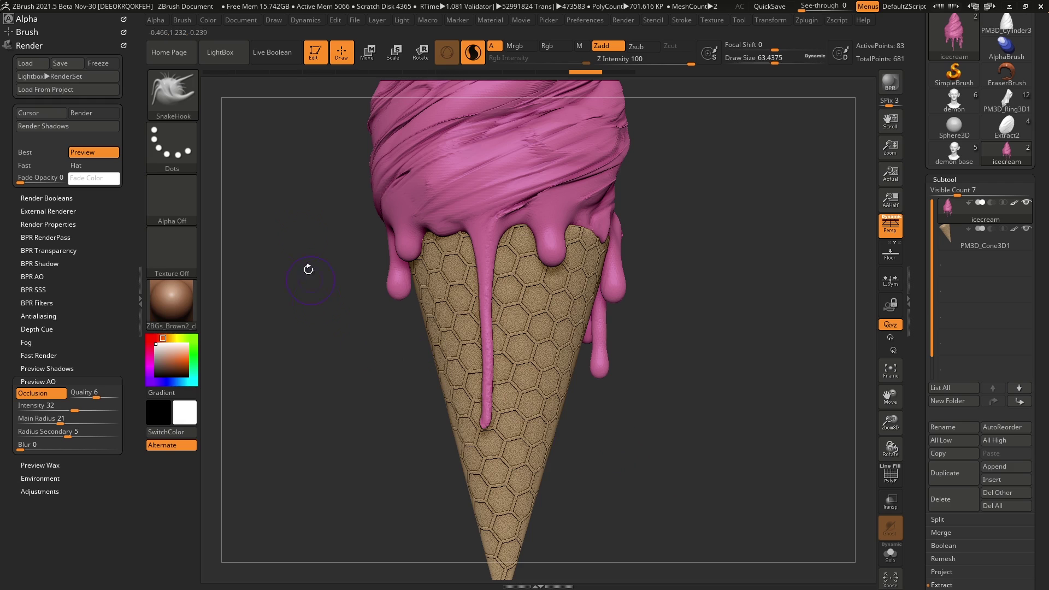
key("shift")
key("shift")
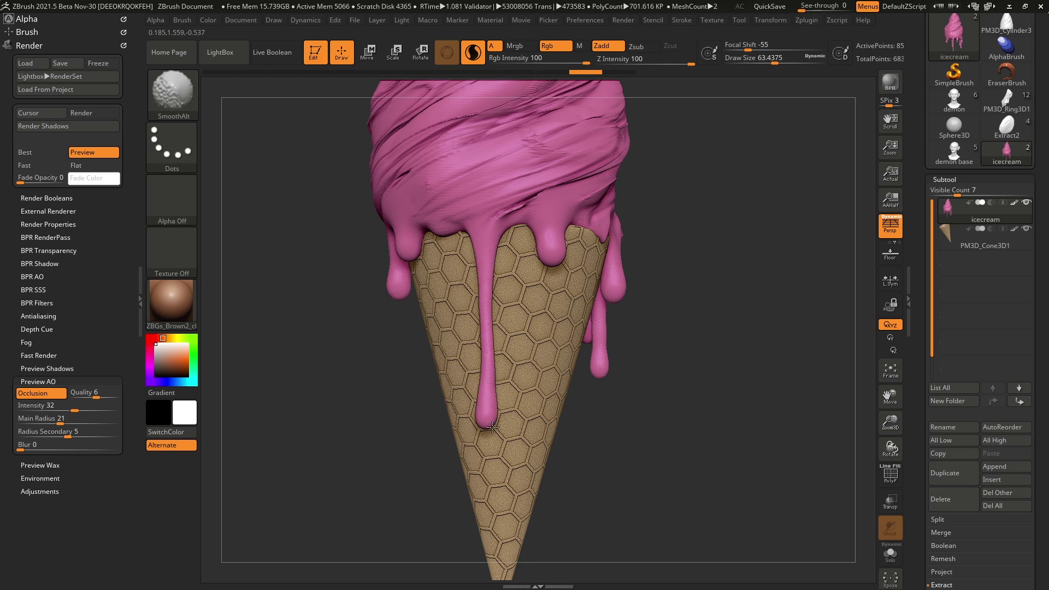
Step: Try to thin the longest drip's stem up to the rim with SmoothAlt, then undo the last strokes
mouse_move(525, 300)
left_mouse_down()
mouse_move(534, 293)
mouse_move(529, 328)
mouse_move(679, 297)
mouse_move(571, 320)
mouse_move(656, 311)
mouse_move(595, 282)
left_mouse_up()
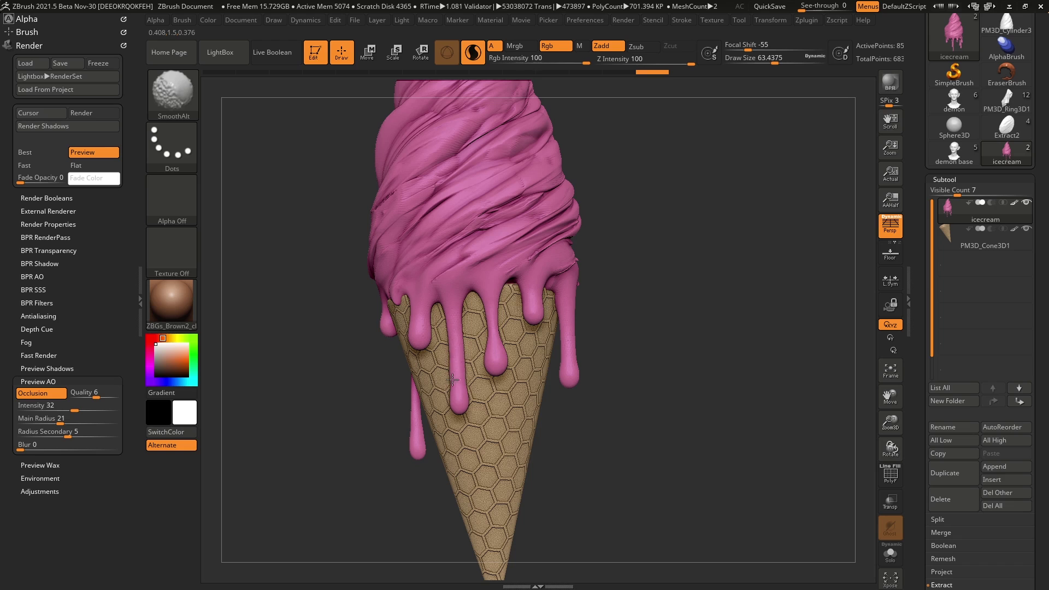
mouse_move(463, 408)
left_mouse_down()
mouse_move(431, 335)
mouse_move(334, 327)
mouse_move(321, 438)
mouse_move(415, 419)
mouse_move(511, 418)
left_mouse_up()
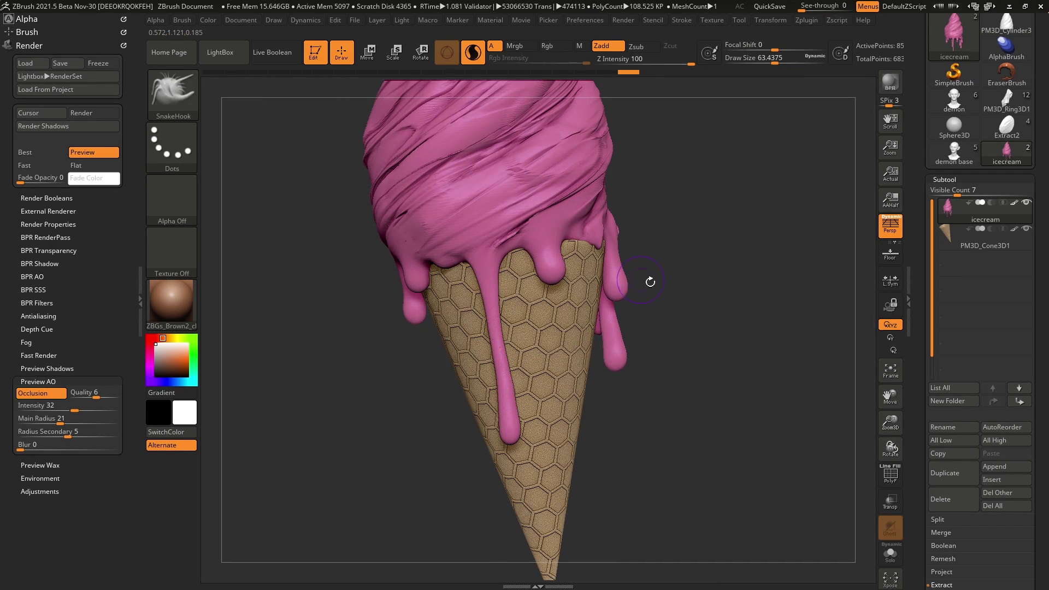
mouse_move(649, 281)
left_mouse_down()
mouse_move(684, 354)
mouse_move(679, 379)
mouse_move(630, 397)
left_mouse_up()
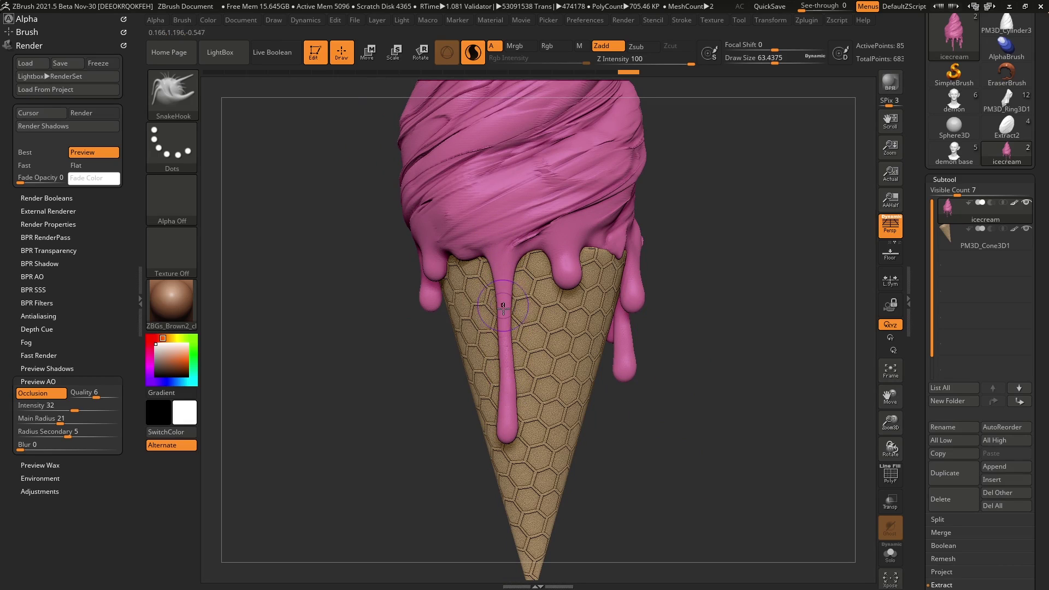
right_click_drag(517, 340, 493, 311)
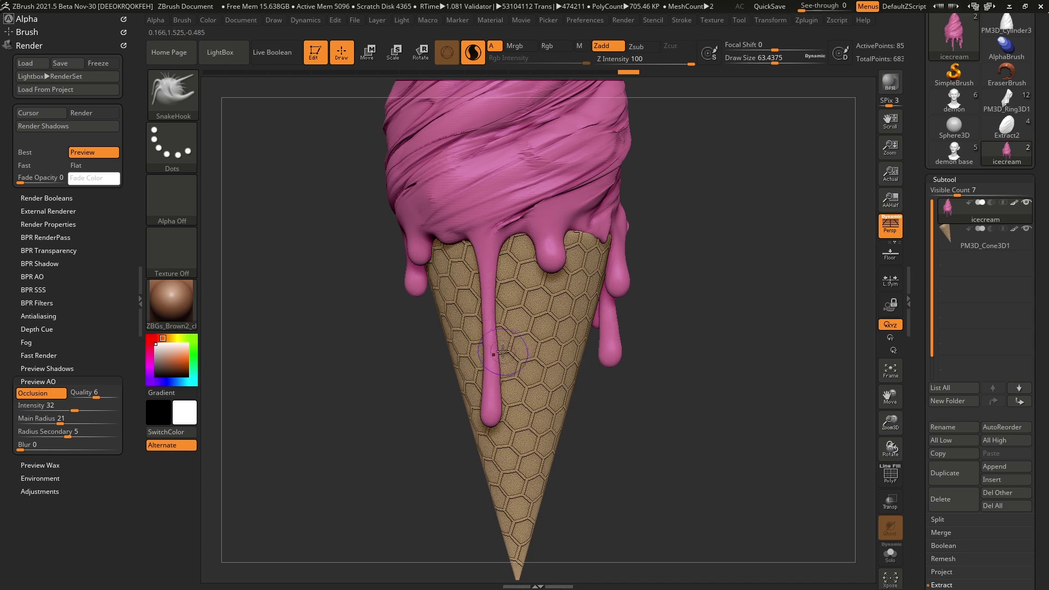
key("shift")
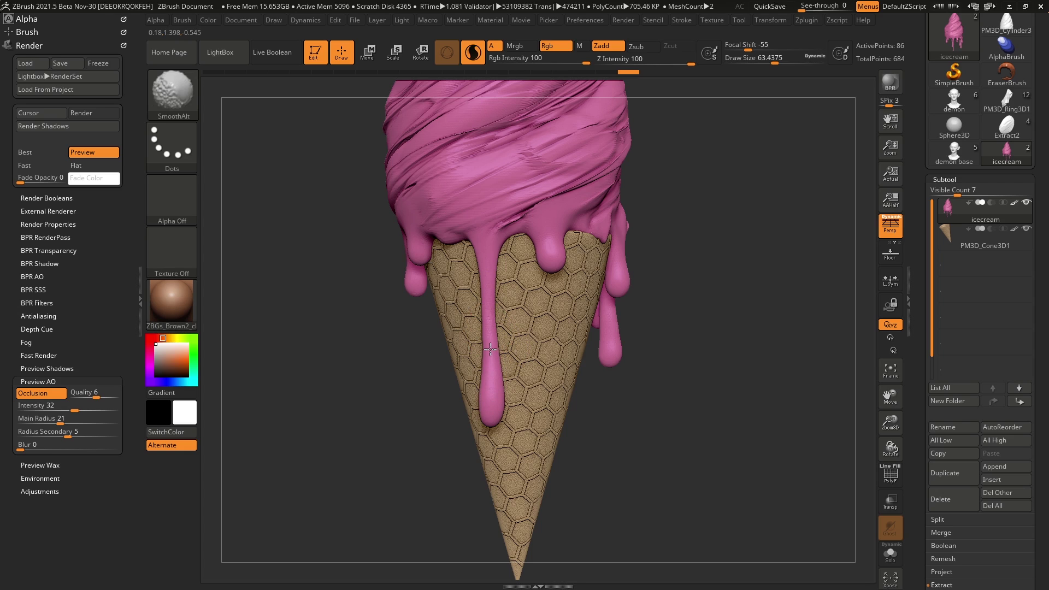
left_click_drag(491, 345, 491, 281, "shift")
left_click_drag(488, 239, 492, 293, "shift")
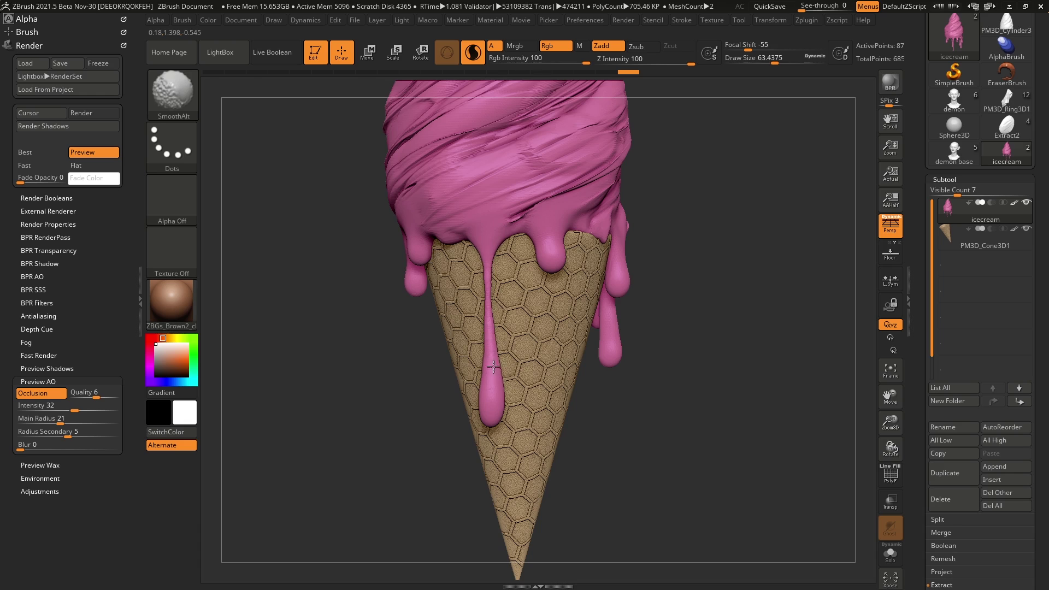
key("ctrl+z")
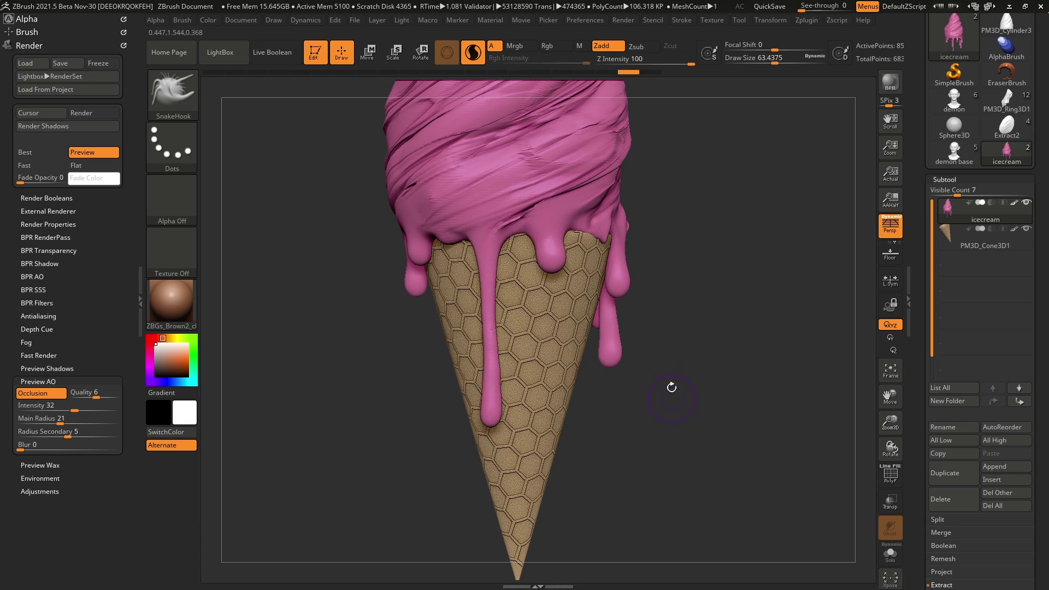
Step: Thin the stems of two neighbouring drips on another side of the cone with SmoothAlt
mouse_move(672, 388)
left_mouse_down()
mouse_move(524, 328)
mouse_move(579, 284)
left_mouse_up()
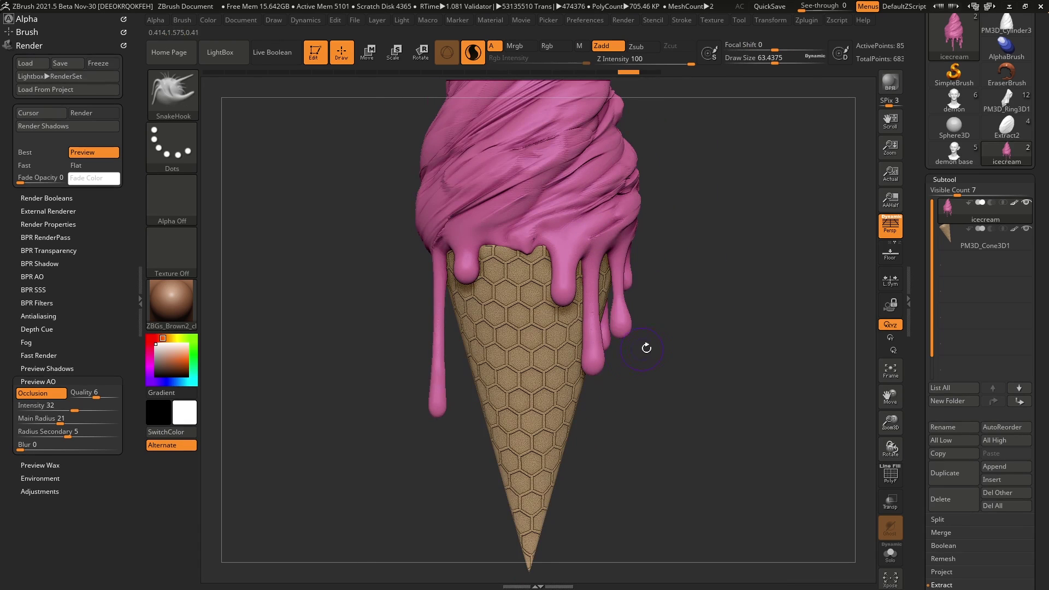
mouse_move(669, 305)
left_mouse_down()
mouse_move(672, 253)
mouse_move(647, 298)
left_mouse_up()
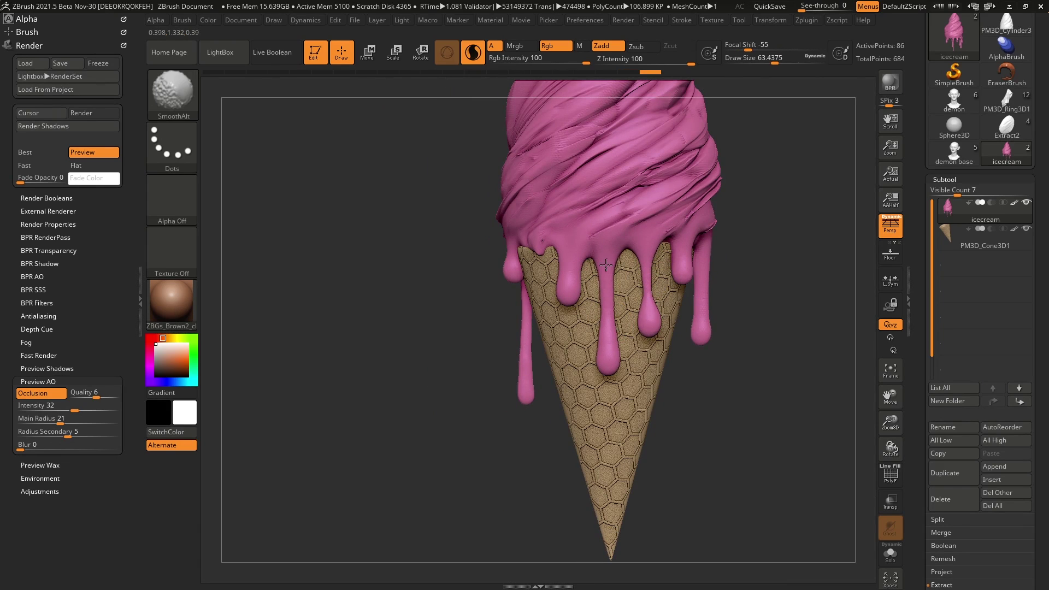
left_click_drag(611, 340, 607, 313, "shift")
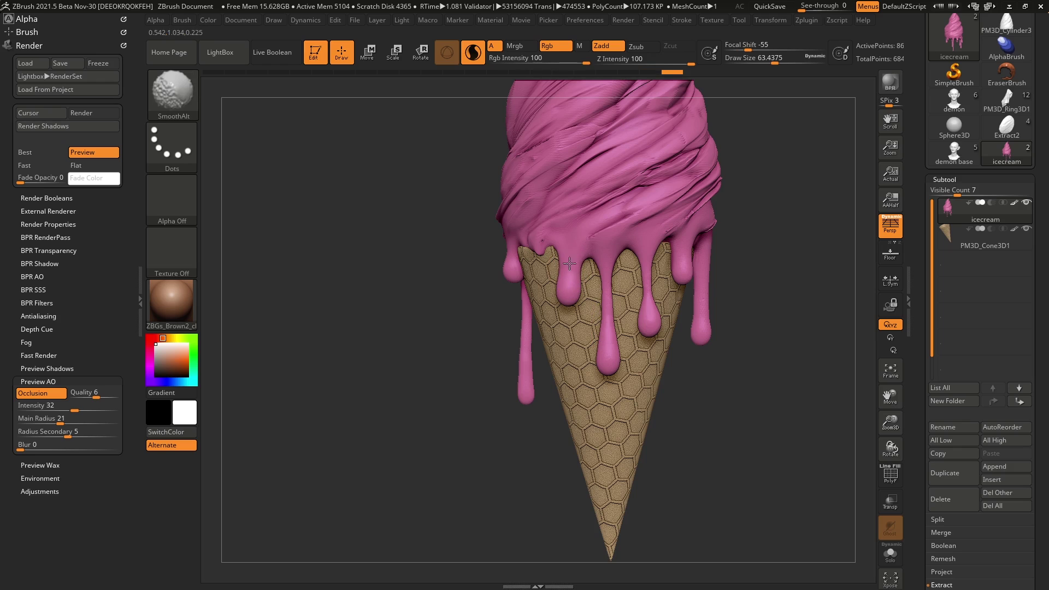
left_click_drag(567, 271, 567, 264, "shift")
Step: Thin the longest drip's stem slightly and smooth the ice cream's rim beside it with SmoothAlt
mouse_move(421, 284)
left_mouse_down()
mouse_move(492, 280)
mouse_move(457, 257)
left_mouse_up()
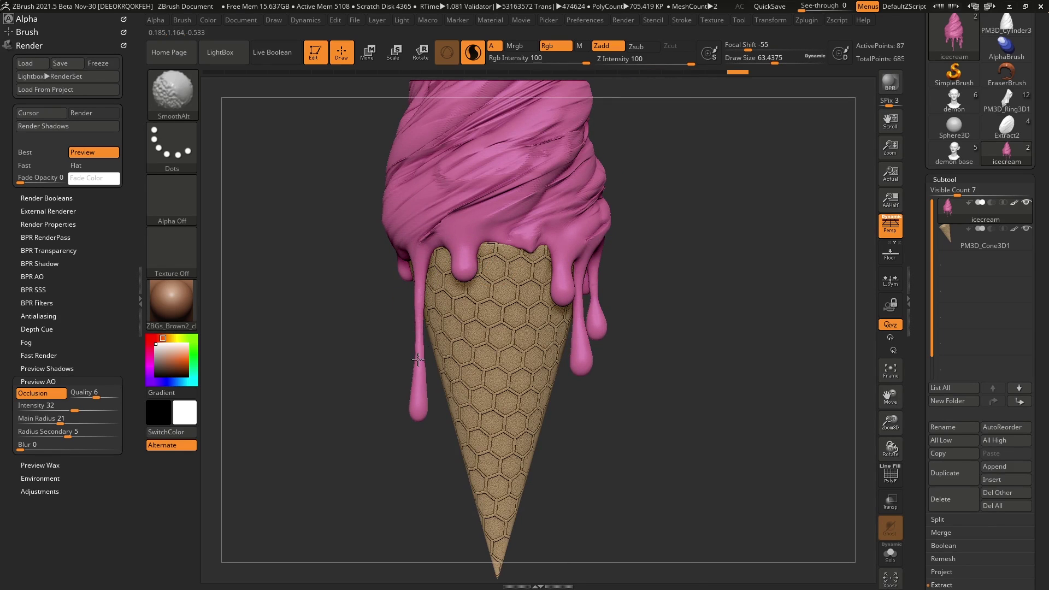
left_click_drag(418, 360, 418, 355, "shift")
mouse_move(399, 351)
left_mouse_down("alt")
mouse_move(493, 323)
mouse_move(522, 326)
mouse_move(519, 346)
left_mouse_up("alt")
left_click_drag(460, 334, 500, 328)
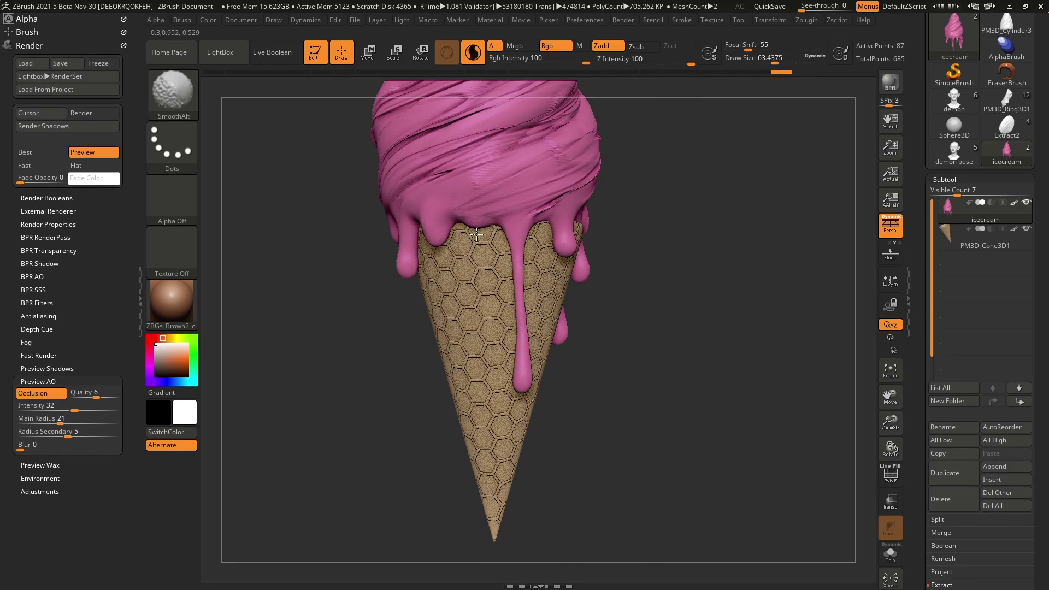
left_click_drag(477, 235, 478, 238, "shift")
Step: Smooth away the middle of the longest drip with SmoothAlt until its end separates as a falling drop
mouse_move(615, 295)
left_mouse_down()
mouse_move(687, 332)
mouse_move(665, 308)
mouse_move(636, 394)
mouse_move(613, 326)
mouse_move(595, 332)
left_mouse_up()
left_click_drag(654, 300, 687, 295)
left_click_drag(482, 387, 498, 370)
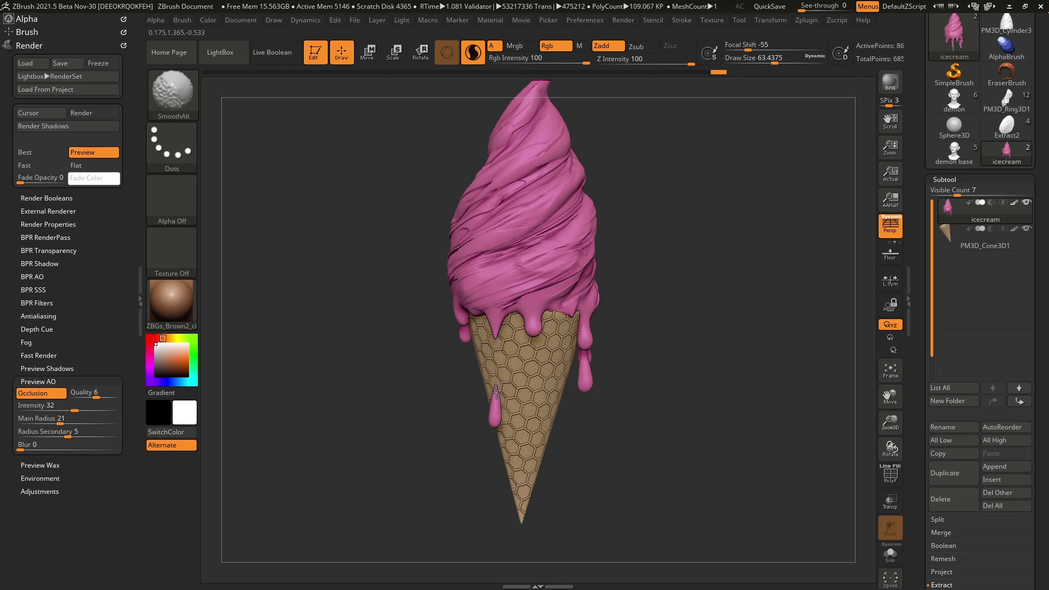
Step: Mask the ice cream except for the detached drop and switch to the Move gizmo
left_click_drag(632, 363, 693, 356)
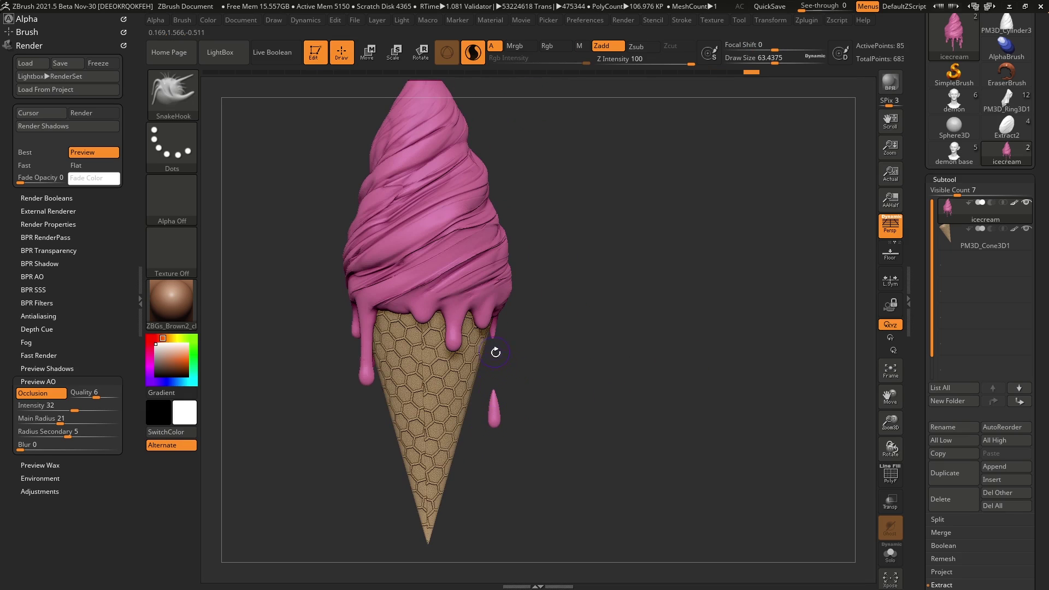
mouse_move(495, 352)
left_mouse_down()
mouse_move(549, 354)
mouse_move(524, 365)
left_mouse_up()
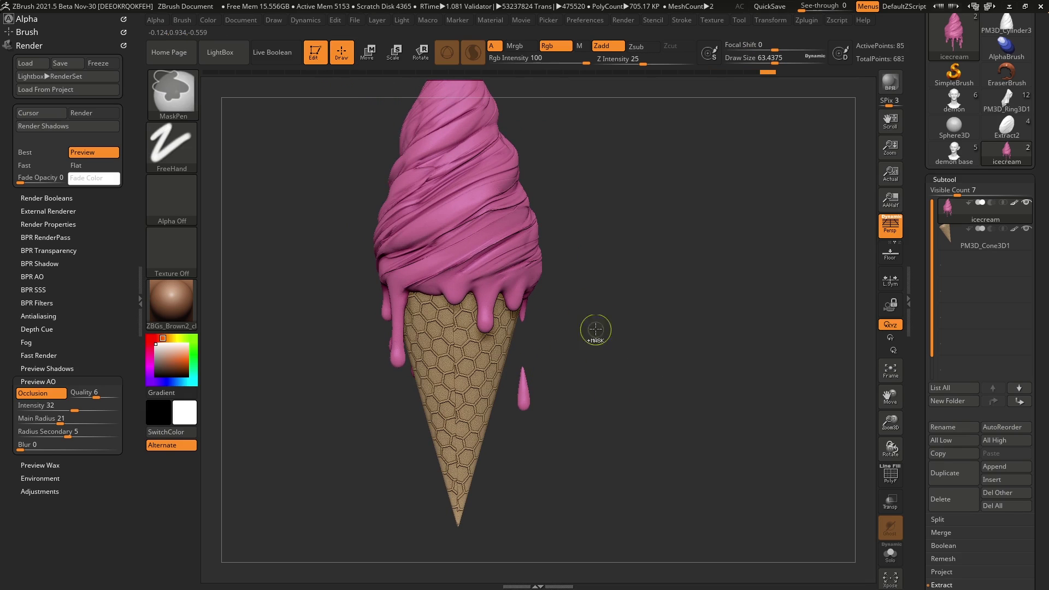
left_click(590, 328, "ctrl")
left_click(370, 53)
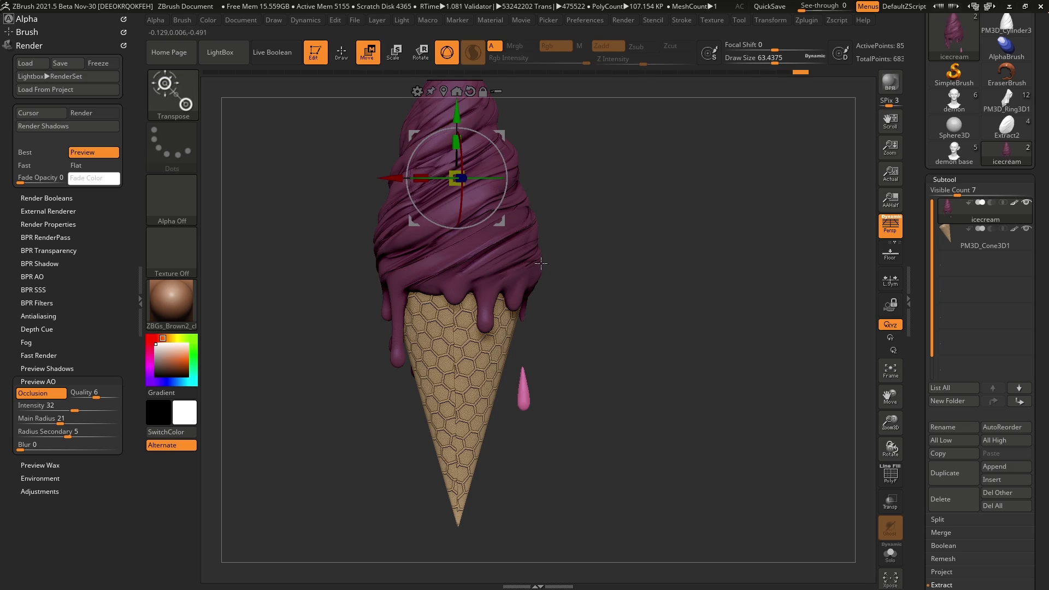
key("f")
Step: Adjust the detached drop's height beside the cone along the Y axis, lowering it and raising it back partway
left_click_drag(651, 339, 629, 336)
left_click_drag(628, 337, 656, 253, "alt")
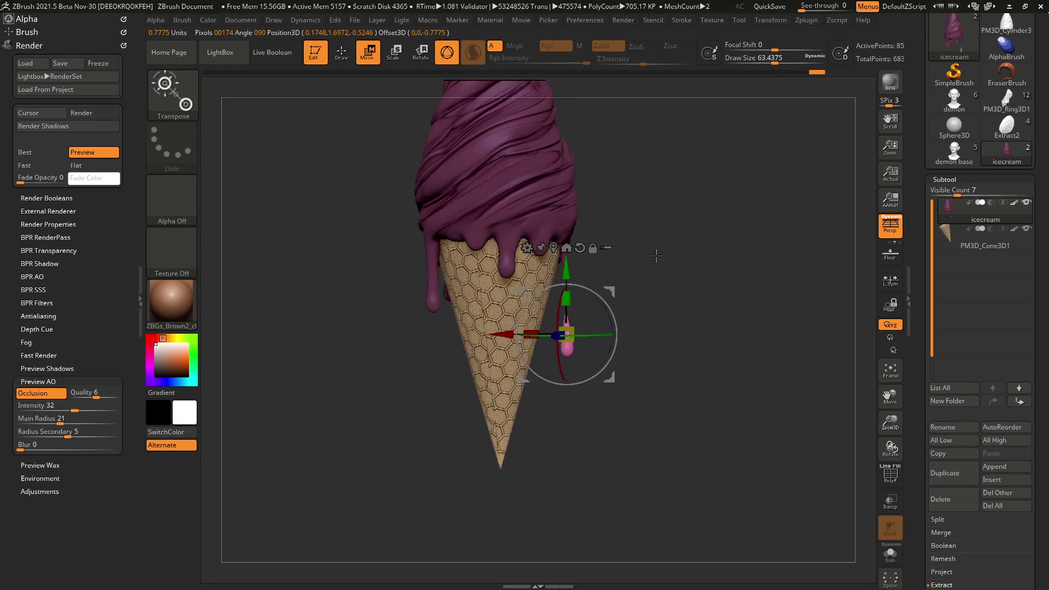
left_click_drag(568, 273, 569, 331)
left_click_drag(612, 282, 657, 291)
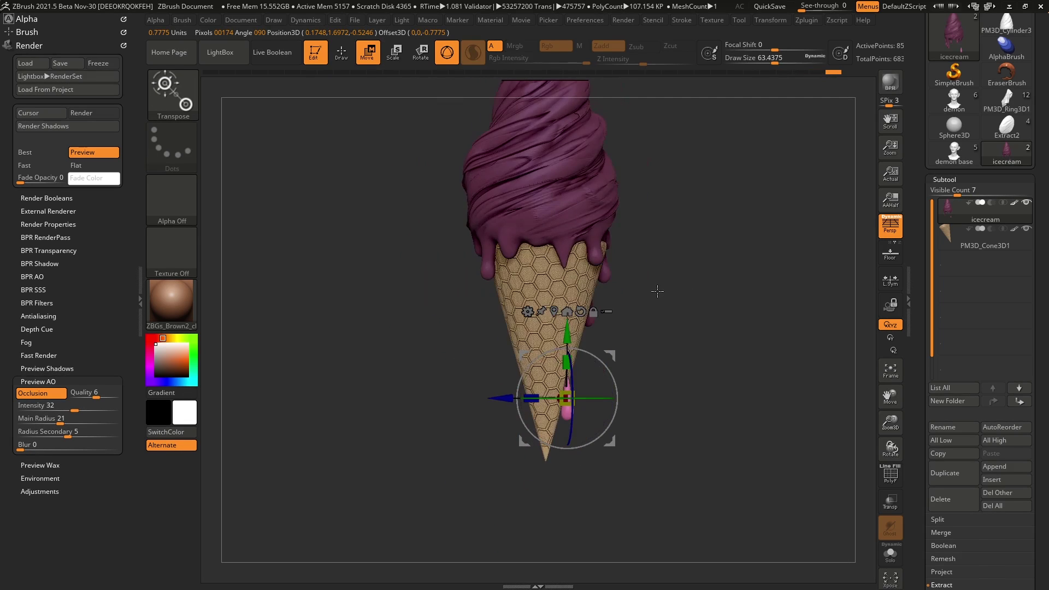
mouse_move(684, 328)
left_mouse_down("alt")
mouse_move(661, 306)
mouse_move(674, 314)
left_mouse_up("alt")
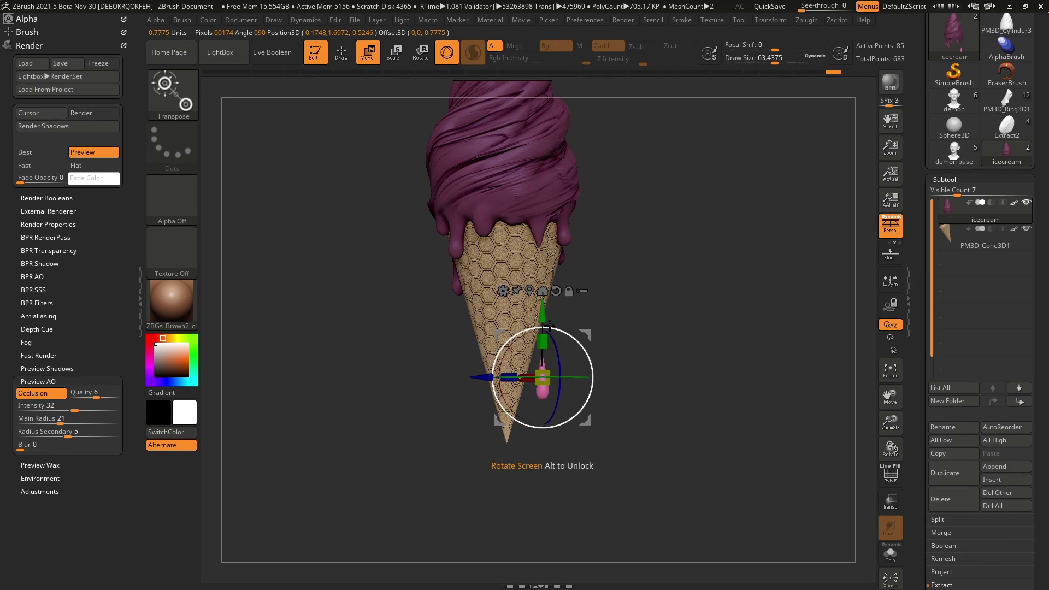
left_click_drag(540, 315, 540, 265)
Step: Duplicate the drop further down along the Y axis and separate the copy into its own subtool with Split Unmasked Points
left_click_drag(645, 278, 669, 300, "alt")
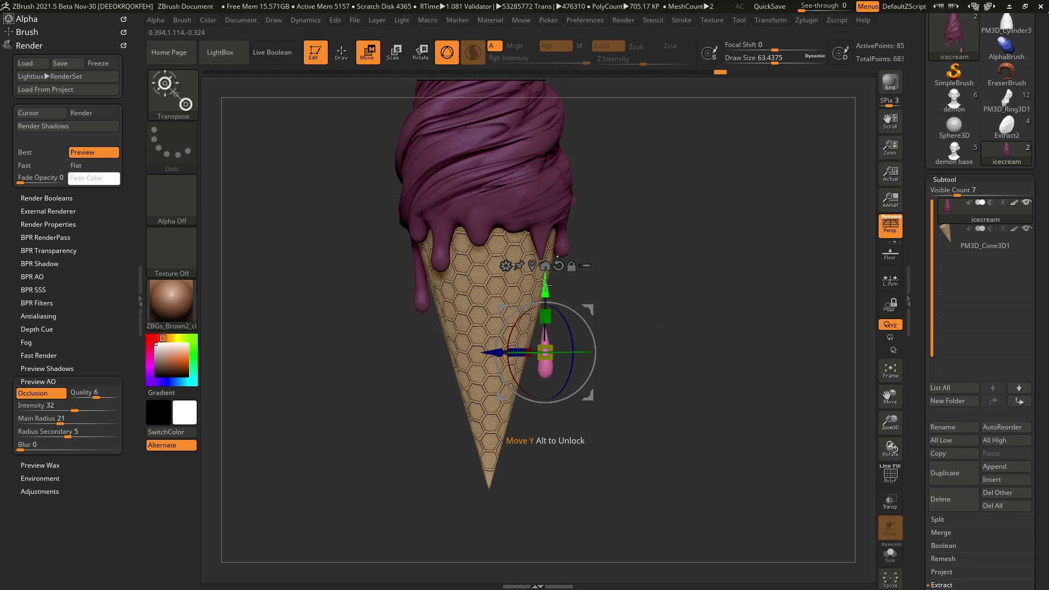
left_click_drag(545, 284, 545, 366)
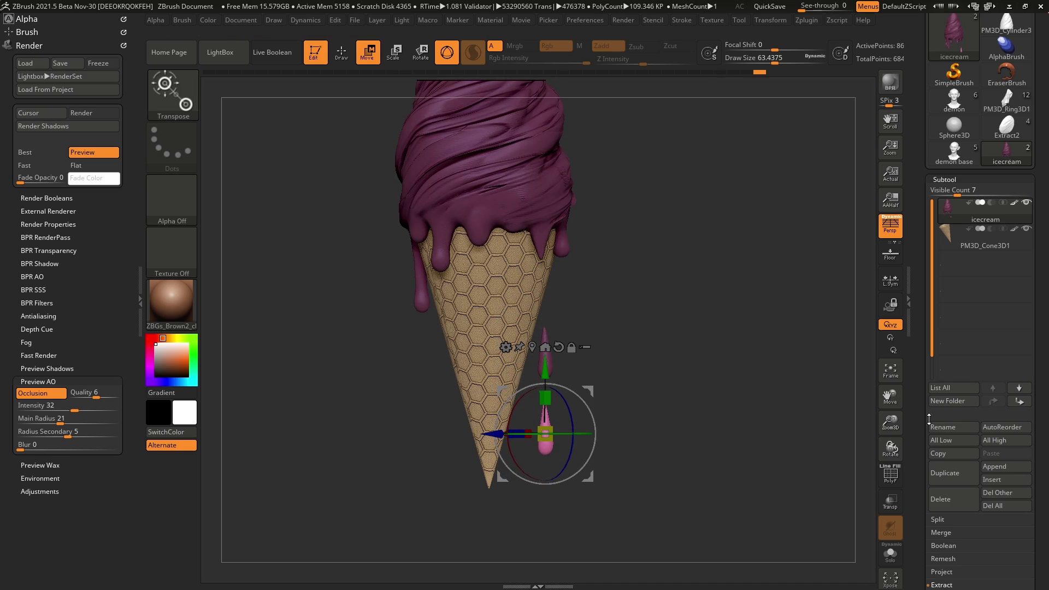
scroll(929, 419, "down", 5)
left_click(938, 218)
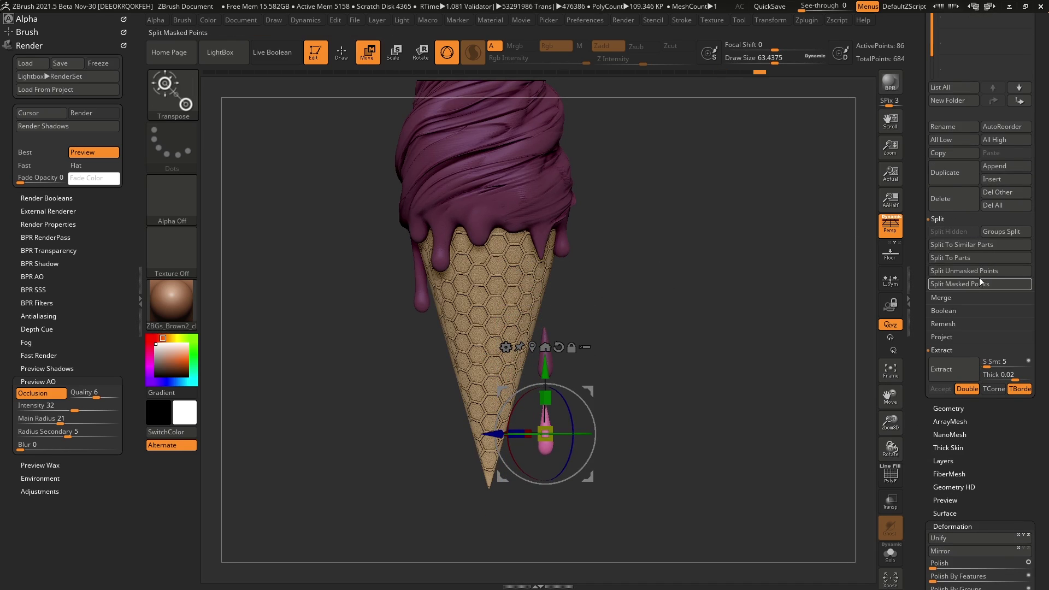
left_click(963, 271)
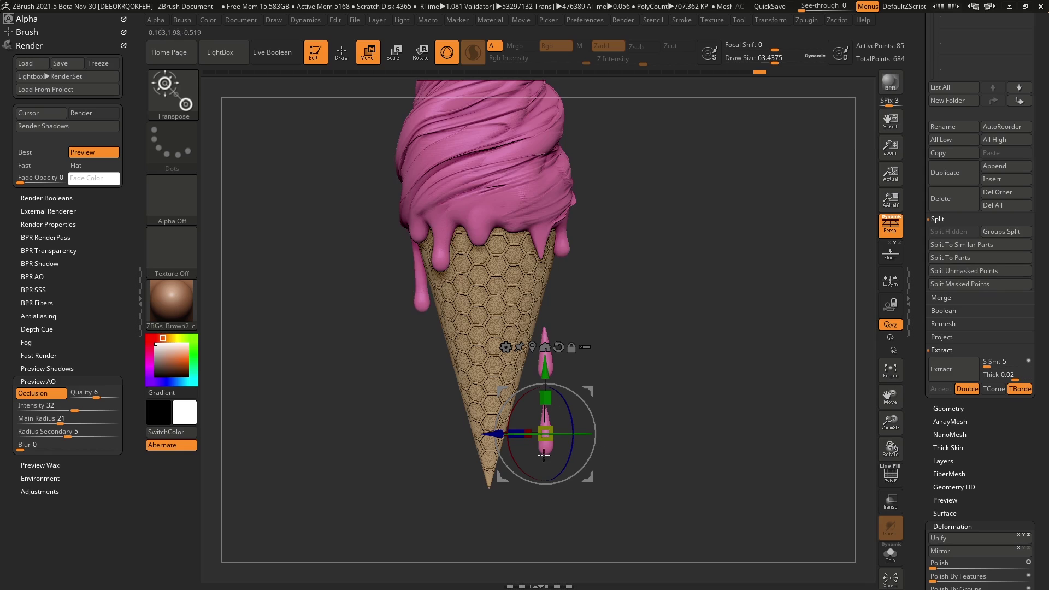
scroll(917, 321, "up", 5)
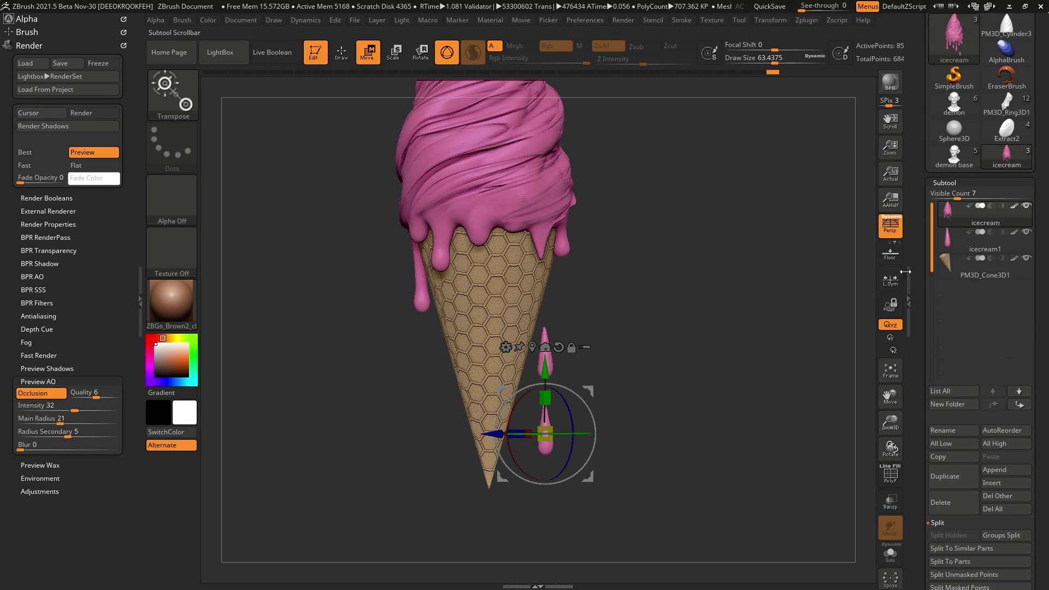
Step: Return to the SnakeHook brush and display the floor grid beneath the cone
key("q")
key("b")
key("s")
key("h")
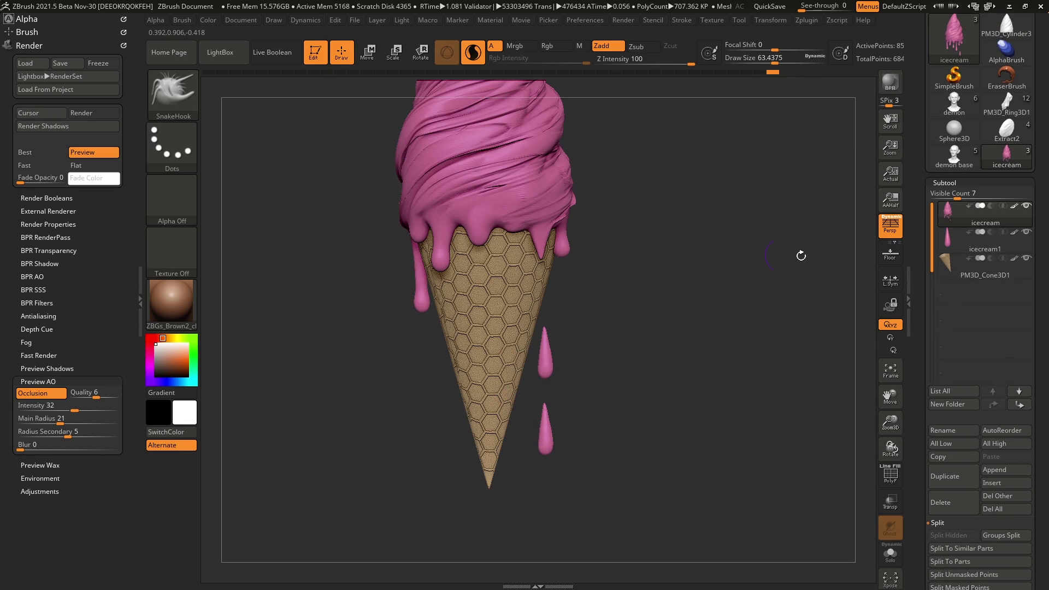
key("shift+p")
left_click_drag(713, 371, 869, 344)
scroll(916, 358, "up", 3)
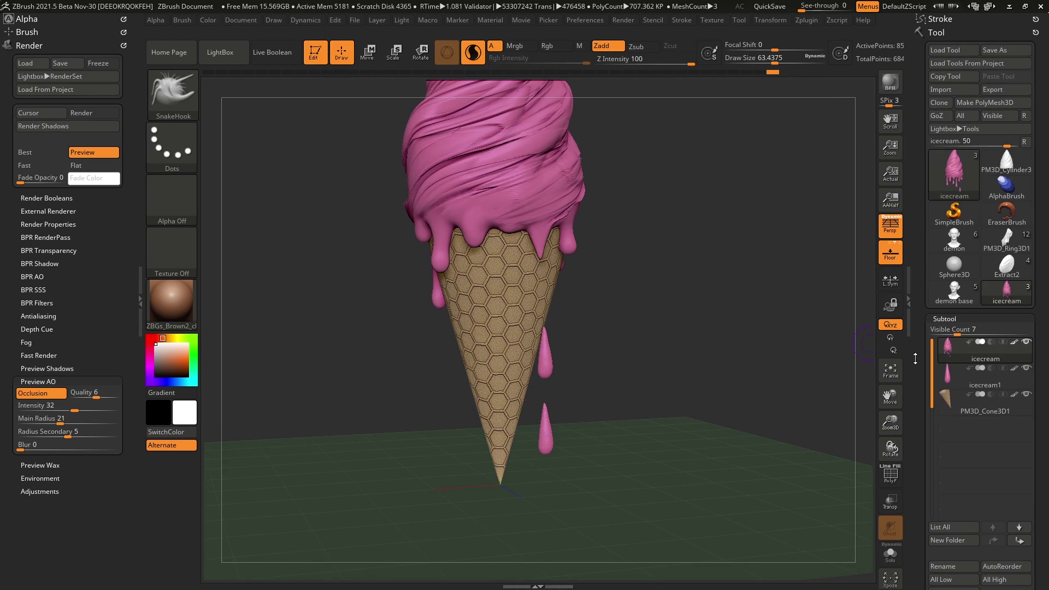
Step: Dock the Dynamics settings beside the canvas in place of the Stroke palette
left_click(940, 19)
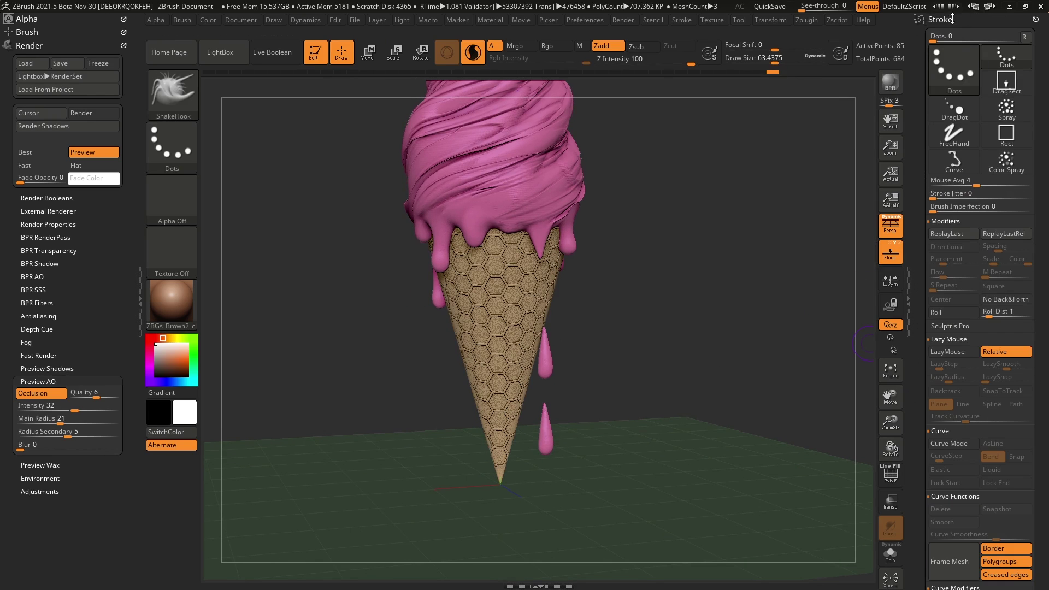
left_click(1035, 18)
left_click(306, 20)
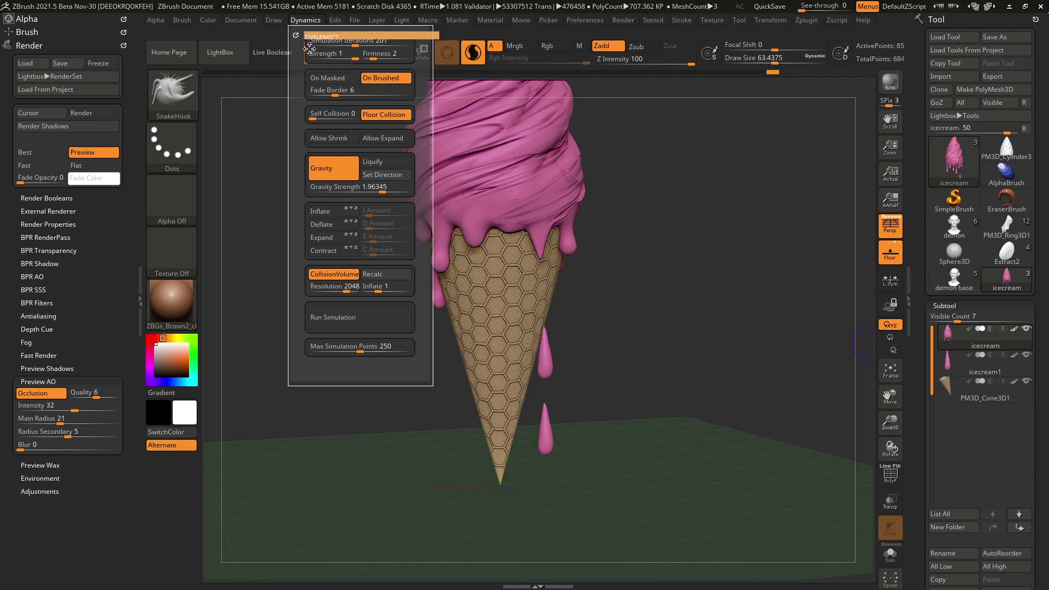
left_click_drag(296, 35, 956, 27)
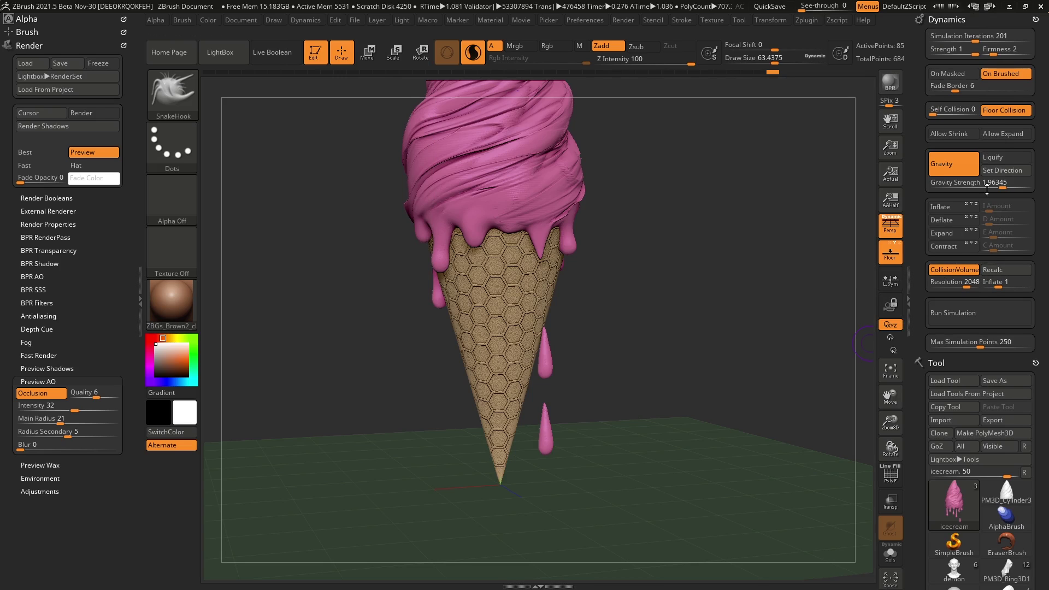
Step: Set the dynamics Firmness to 4 and Simulation Iterations to 233, and run the gravity simulation briefly on the ice cream
left_click_drag(1006, 49, 1010, 50)
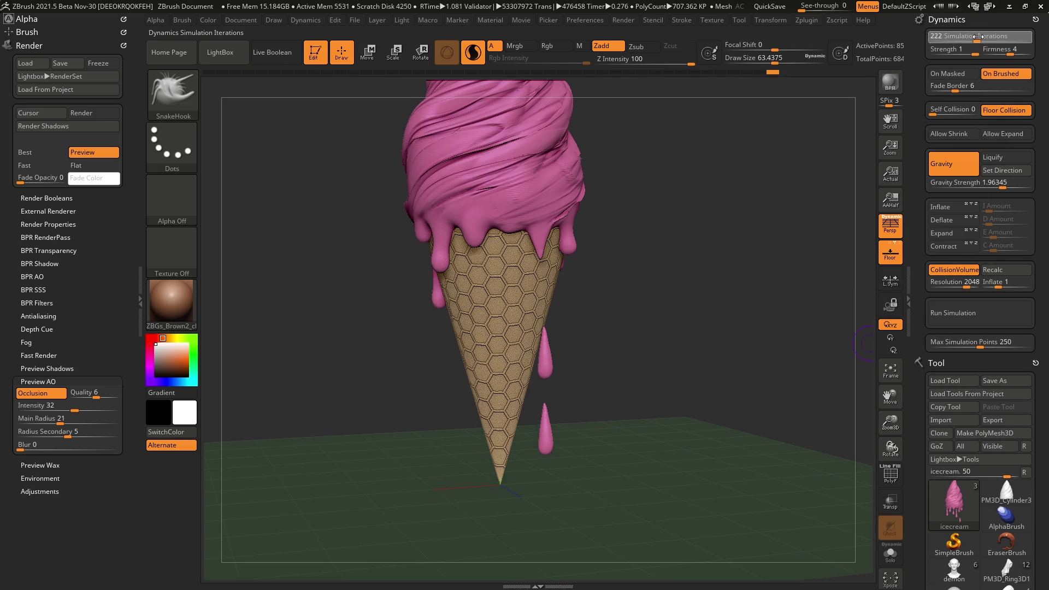
left_click(1003, 304)
left_click(979, 312)
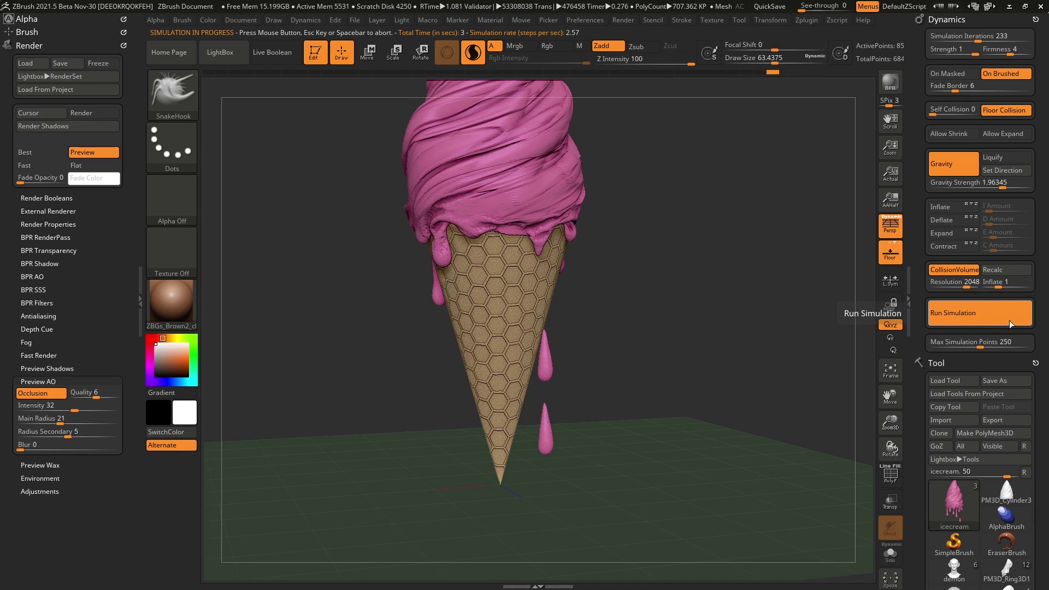
left_click(700, 305)
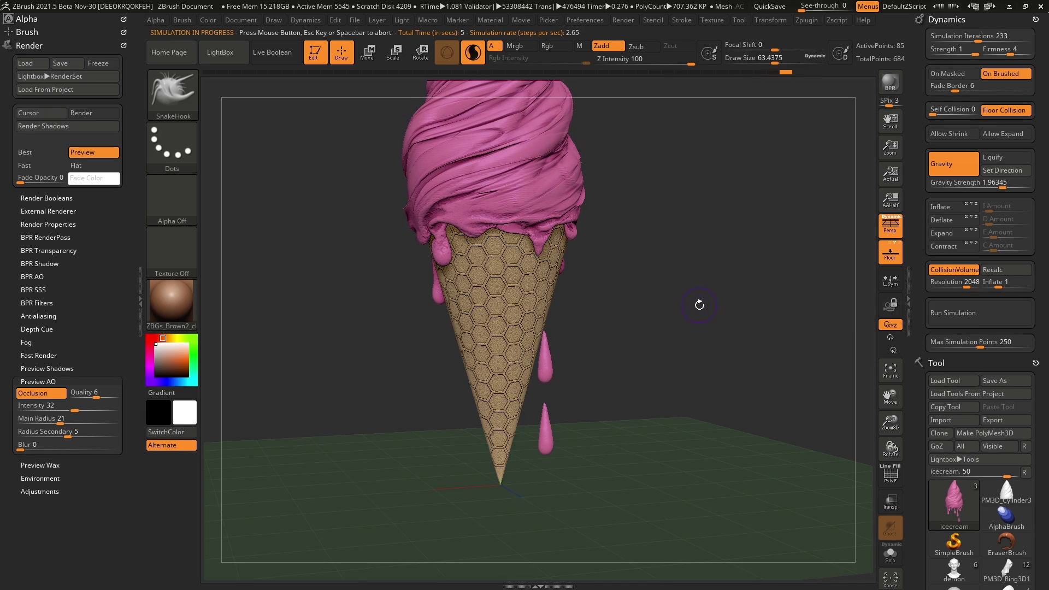
left_click_drag(700, 305, 726, 253)
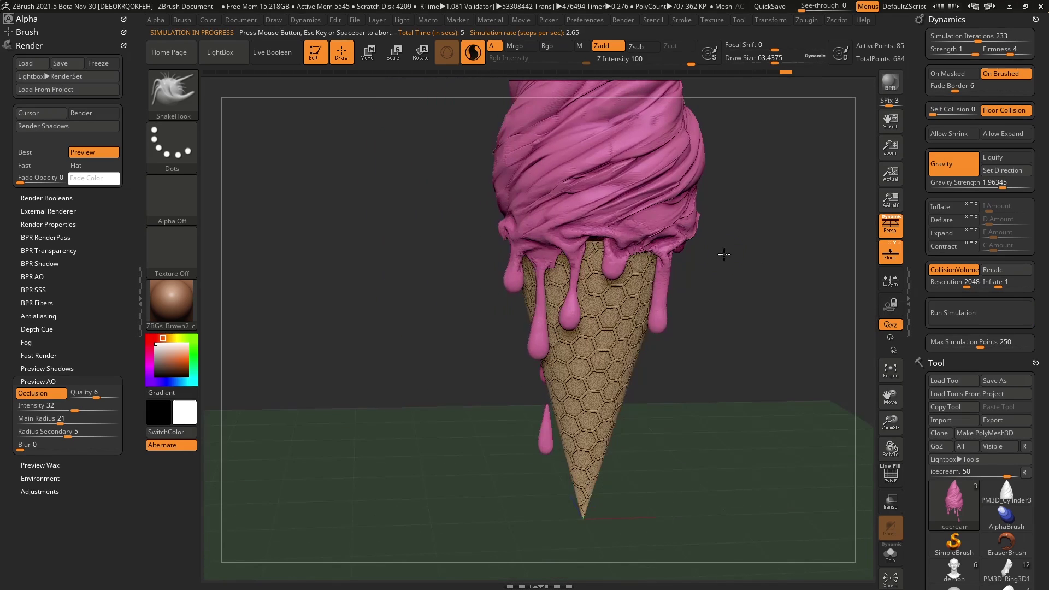
Step: Select the separated lower drop subtool and run the gravity simulation so it falls and splashes onto the floor
scroll(960, 418, "down", 5)
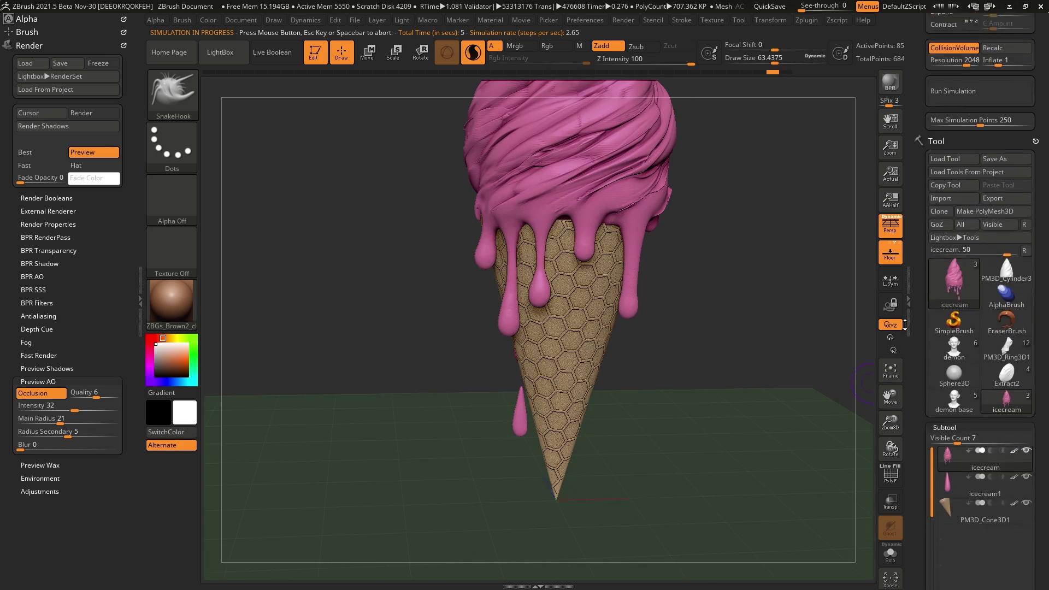
left_click(972, 402)
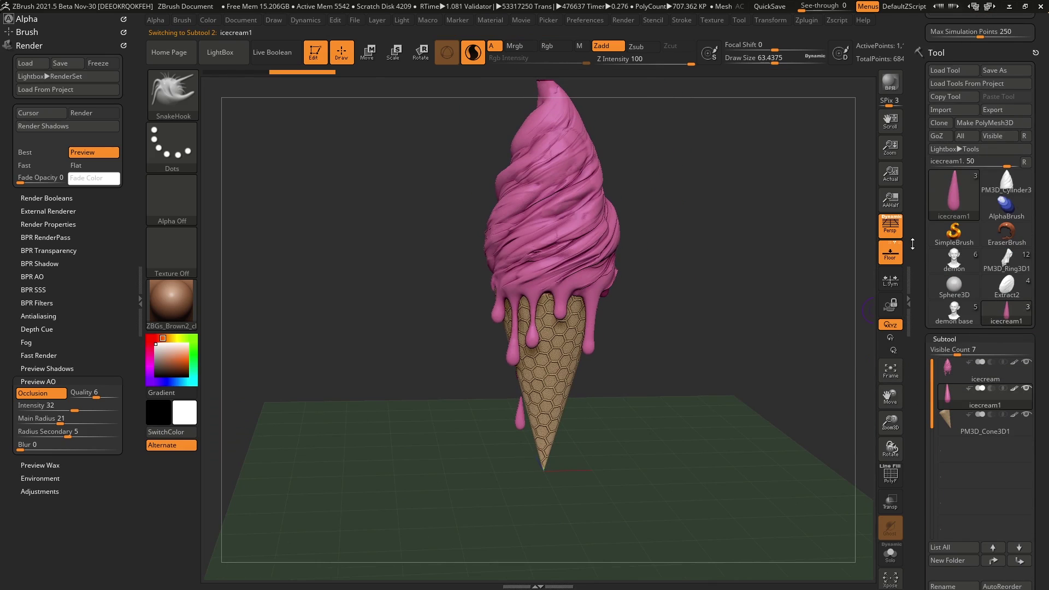
scroll(984, 328, "up", 5)
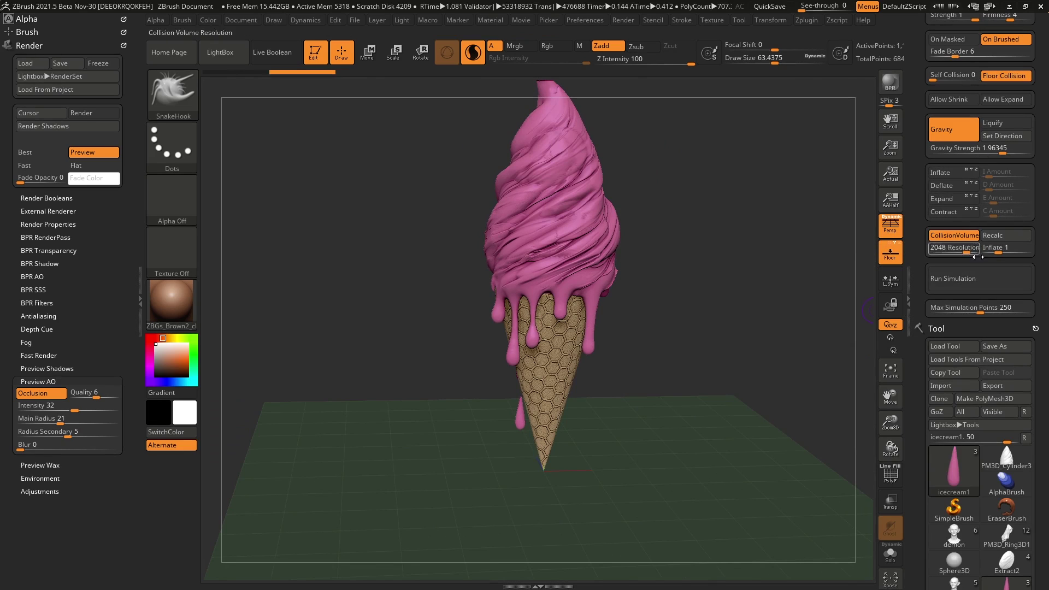
left_click(958, 279)
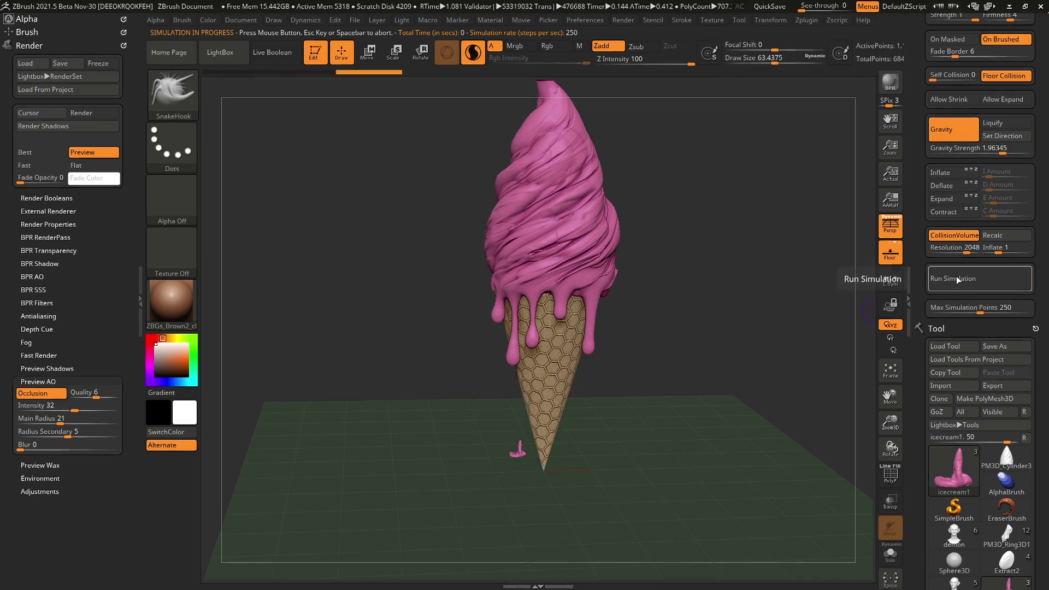
left_click_drag(667, 251, 738, 308)
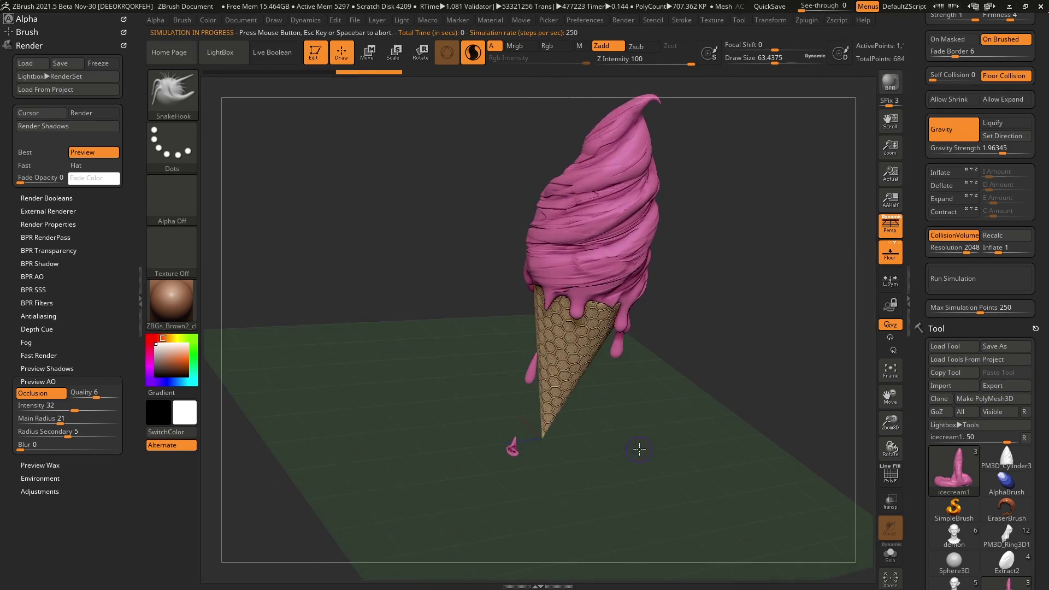
Step: Hide the floor grid and review the ice cream and the splashed drop from several angles
mouse_move(639, 450)
left_mouse_down("alt")
mouse_move(605, 464)
mouse_move(564, 371)
mouse_move(566, 339)
left_mouse_up("alt")
left_click_drag(746, 383, 651, 326, "alt")
left_click(890, 253)
key("space")
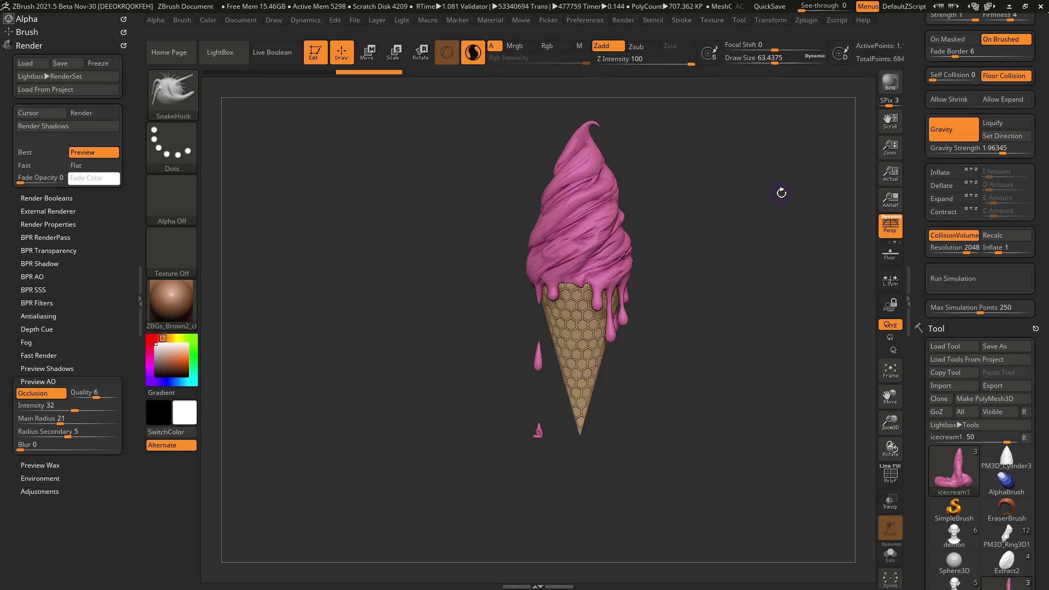
left_click_drag(820, 527, 671, 378)
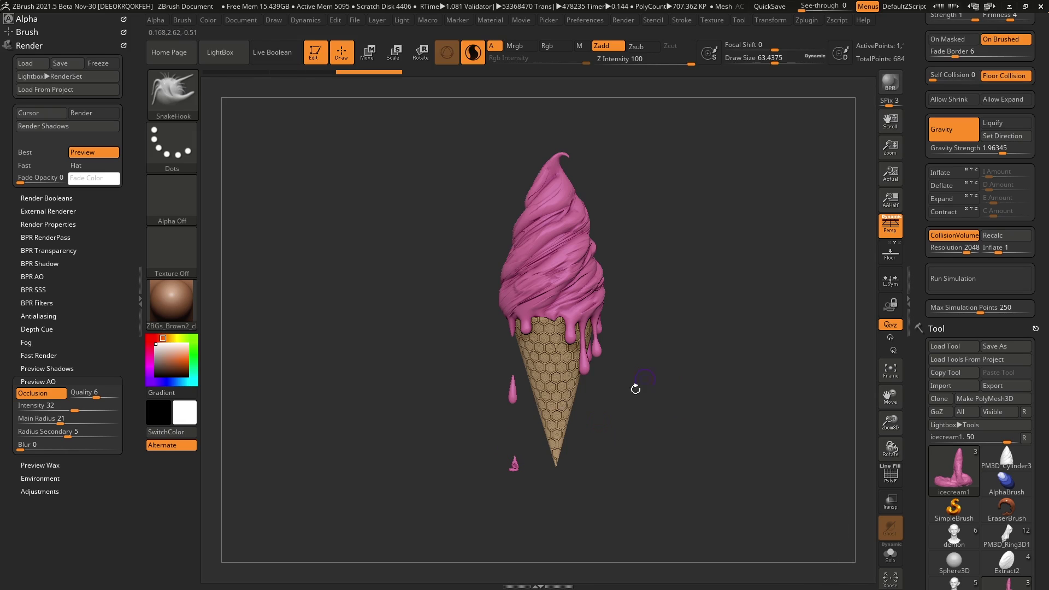
left_click_drag(536, 473, 771, 409)
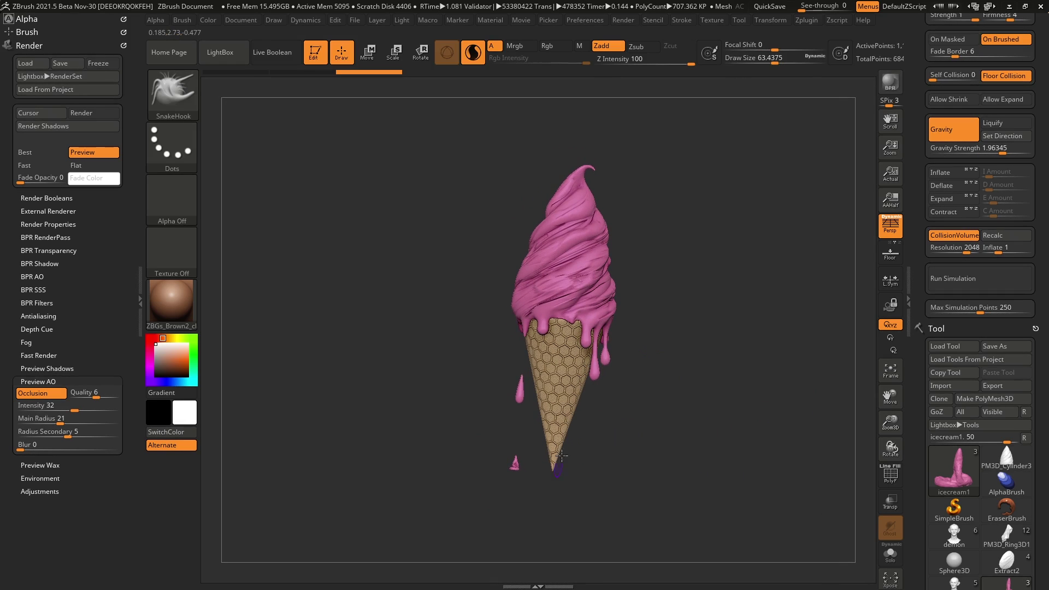
left_click_drag(716, 359, 702, 366)
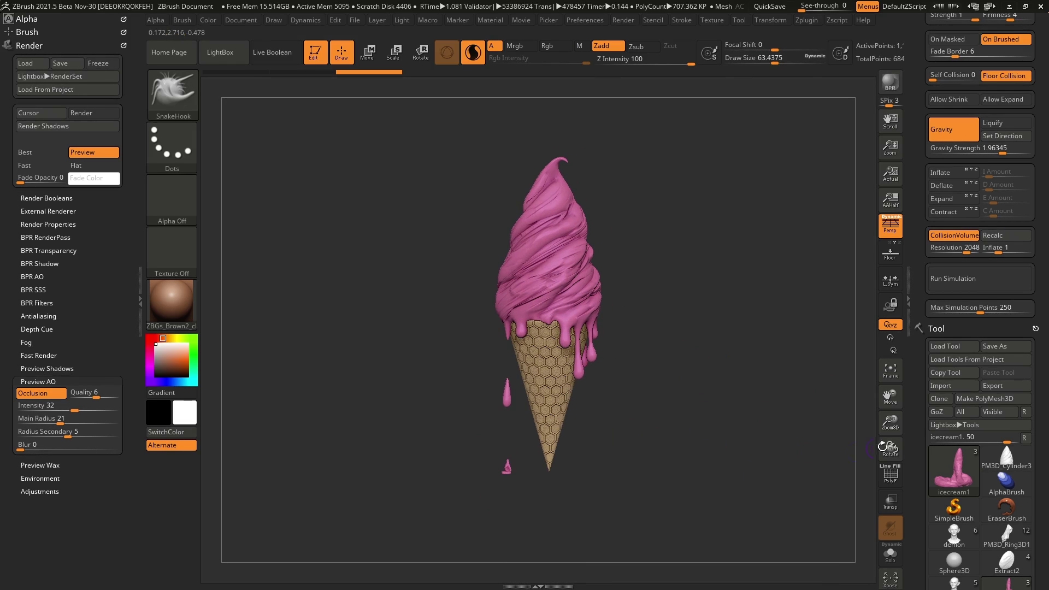
Step: Remove the docked Dynamics settings and switch to the demon bust tool, framed from the front
left_click_drag(919, 394, 918, 429)
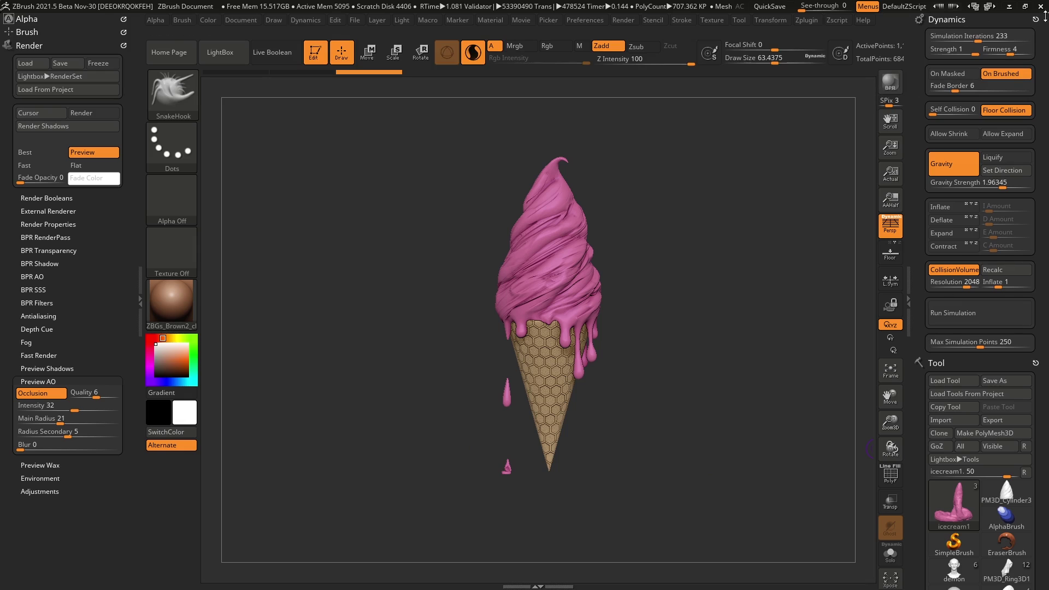
left_click(1036, 19)
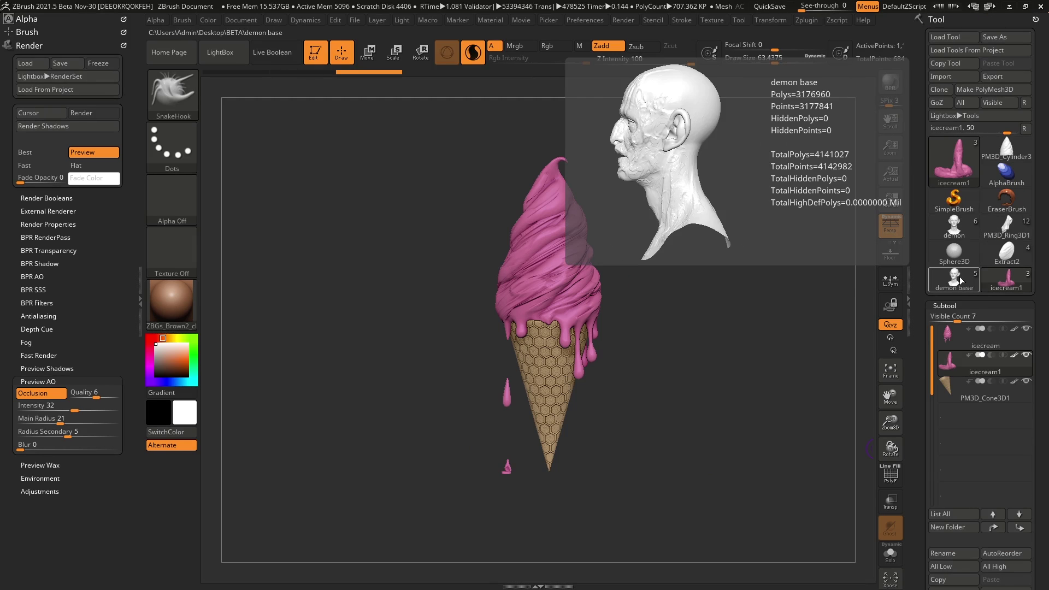
left_click(965, 235)
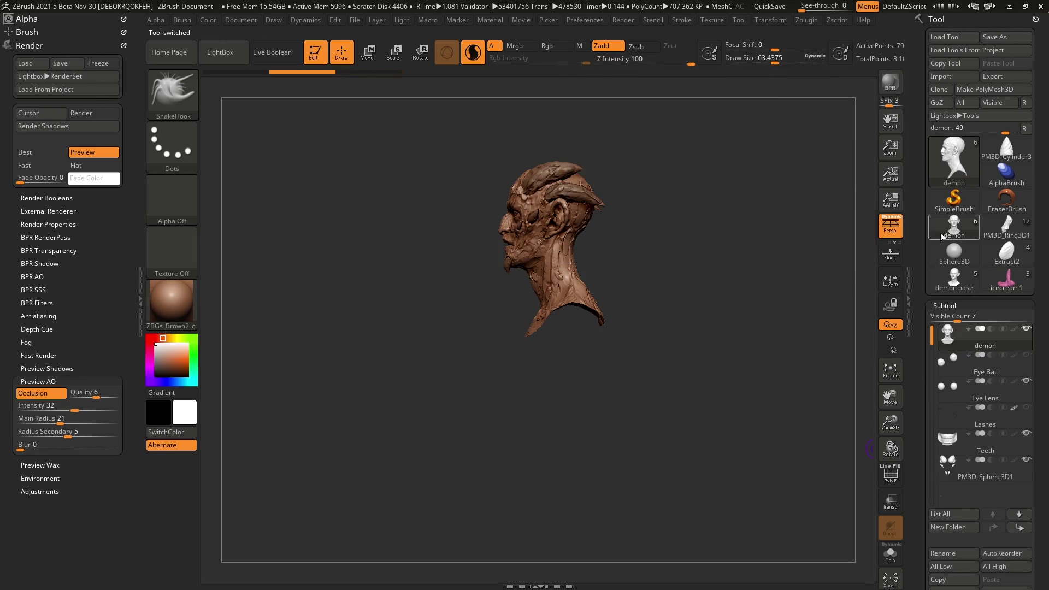
left_click_drag(758, 234, 826, 234)
left_click_drag(595, 295, 706, 248, "alt")
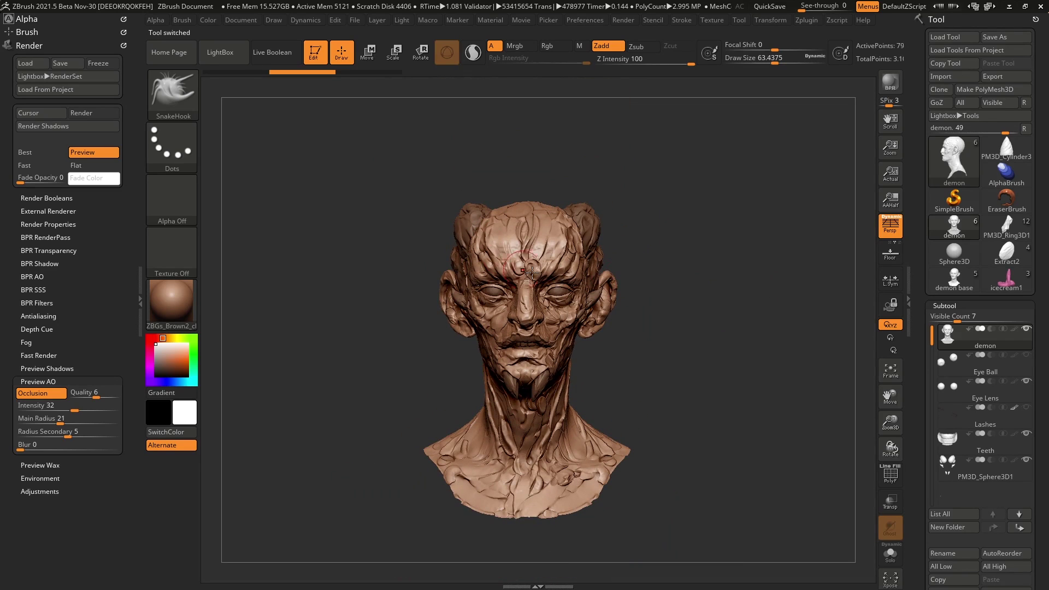
left_click_drag(645, 275, 706, 244, "alt")
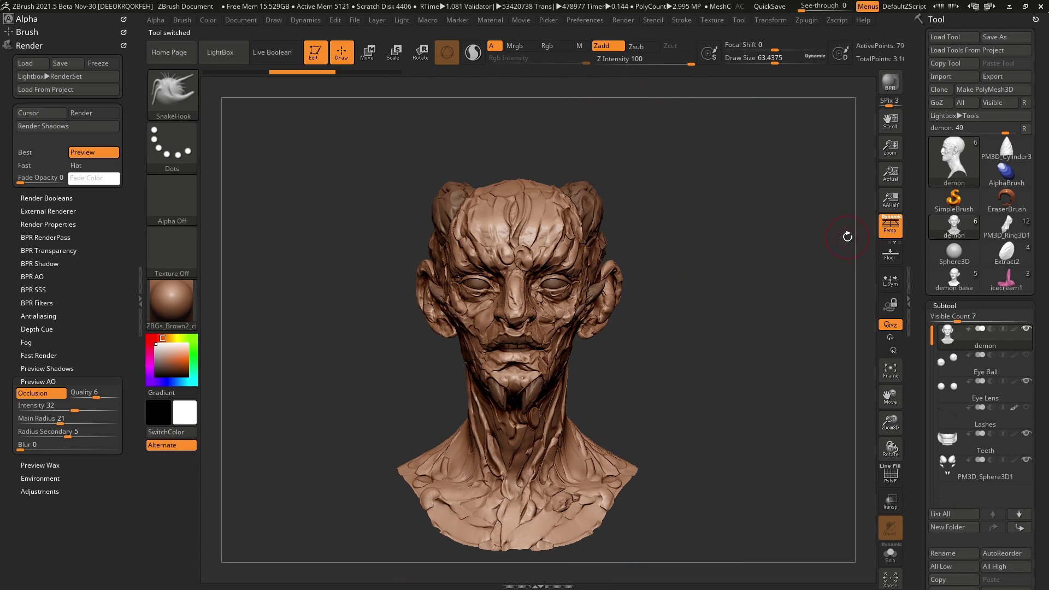
Step: Turn off perspective, open the BPR RenderPass settings, and render the demon bust from the front with BPR
left_click(887, 228)
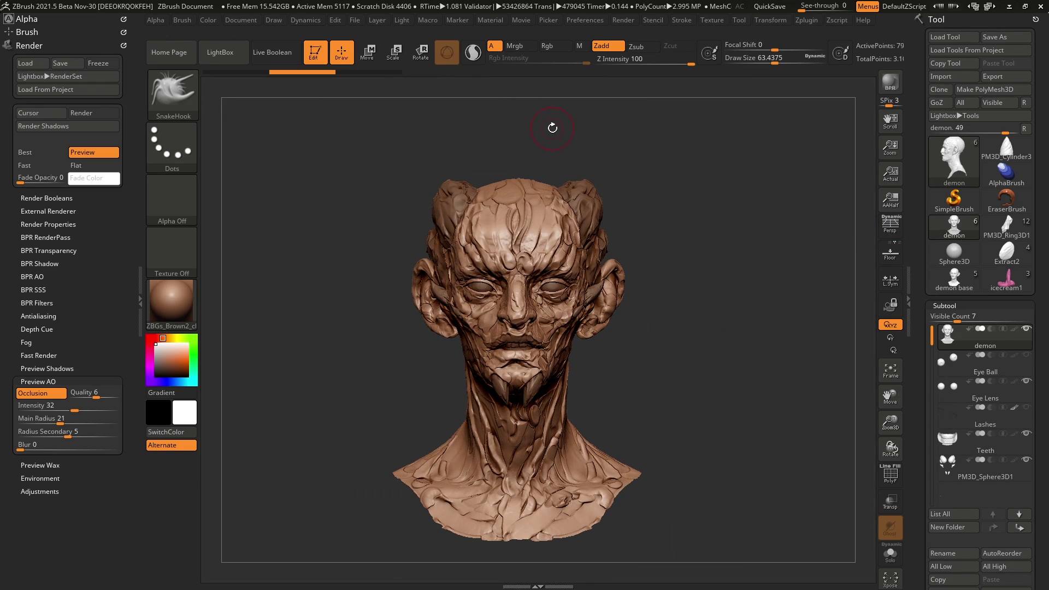
left_click(68, 224, "shift")
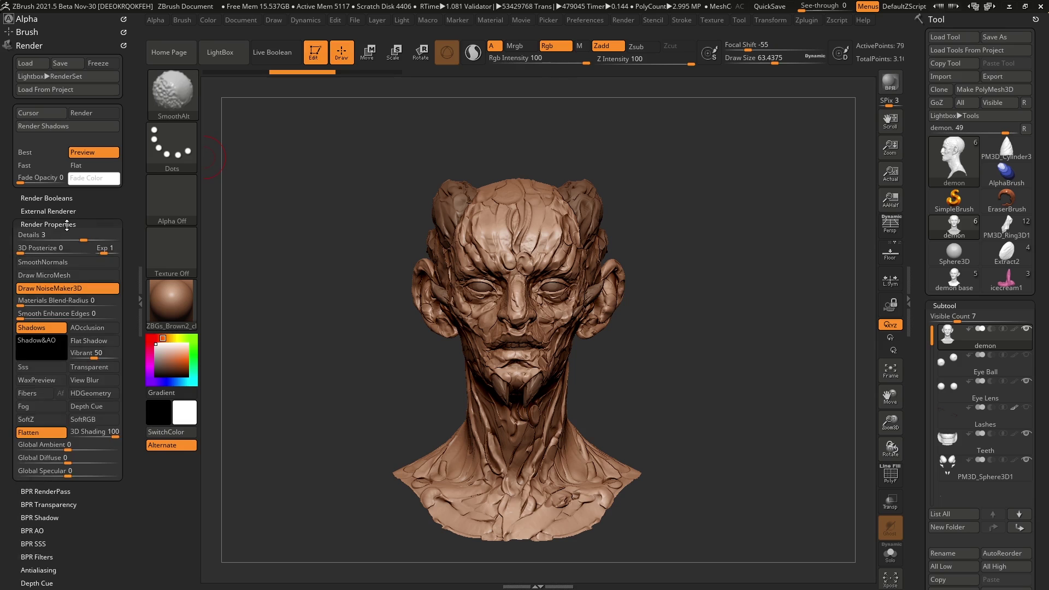
left_click(69, 225, "shift")
left_click(52, 238, "shift")
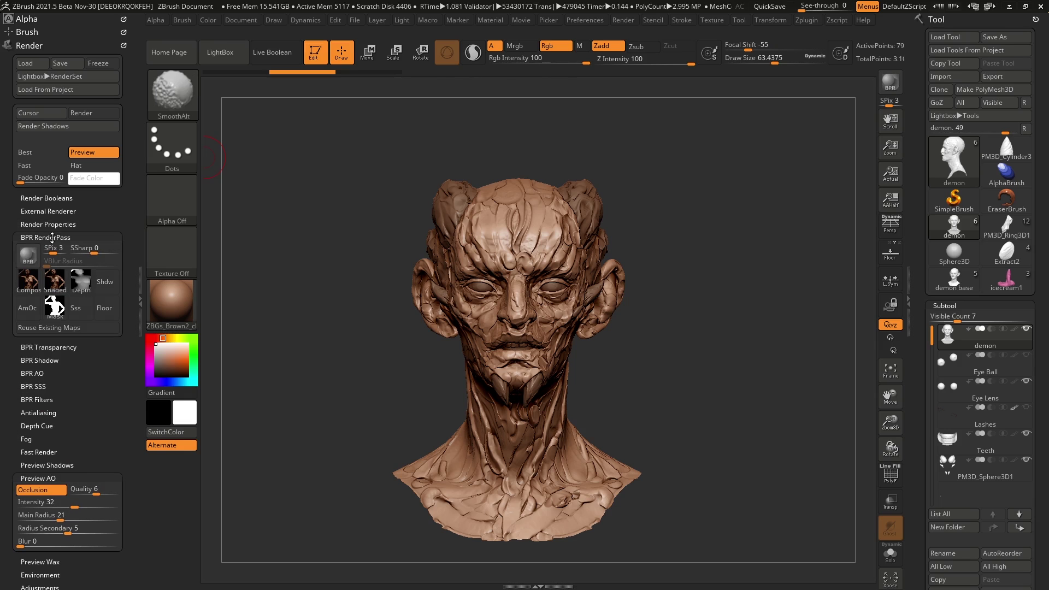
left_click(28, 255)
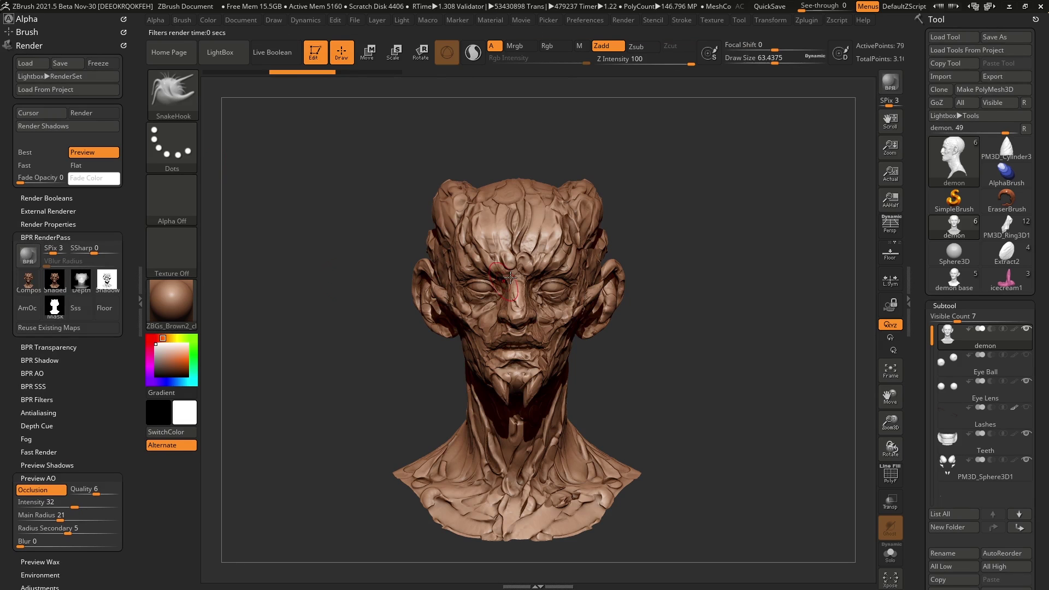
Step: Turn perspective back on and render the demon bust with BPR from a slightly turned view
left_click(889, 228)
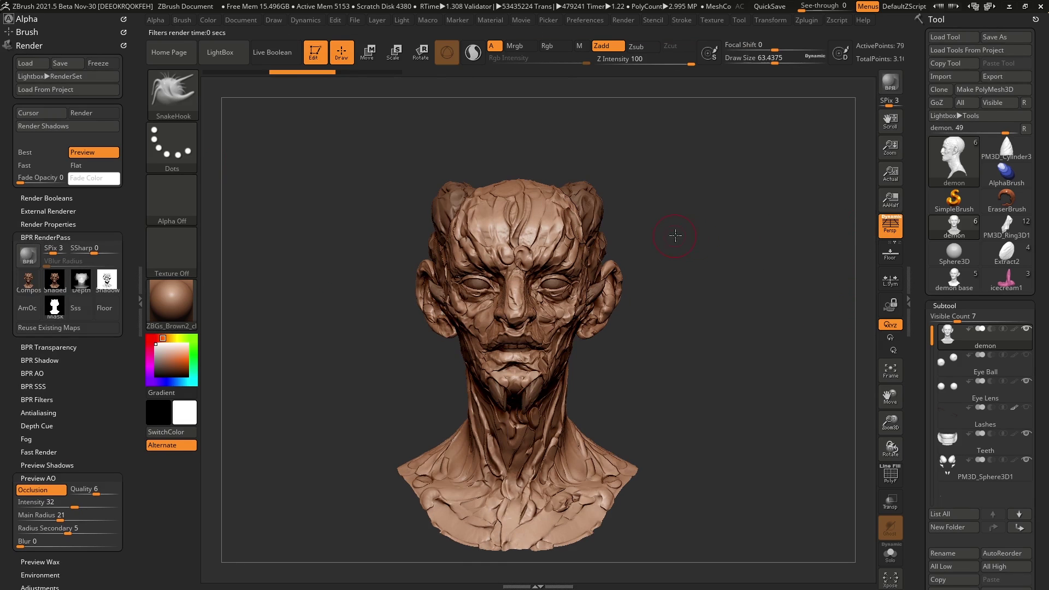
left_click_drag(676, 235, 728, 285, "alt")
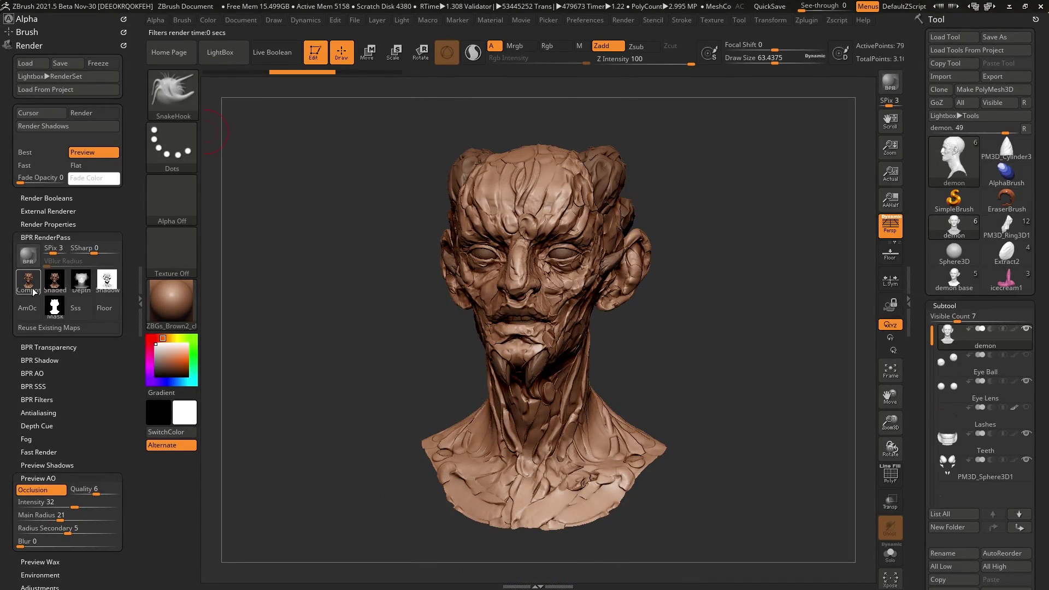
left_click(35, 255)
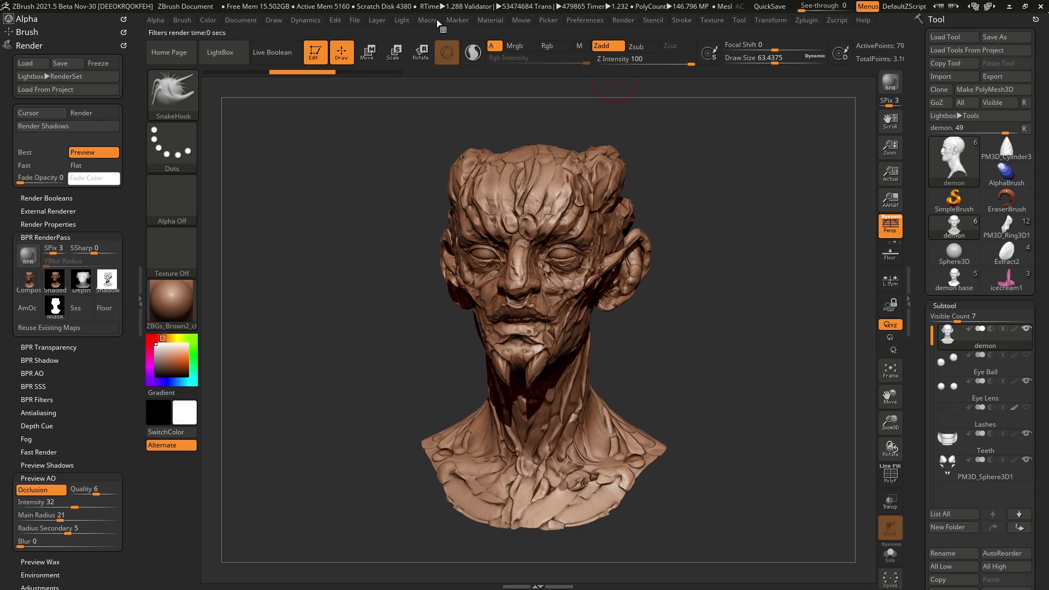
Step: Place the main light near the top of the light preview sphere
left_click(401, 20)
left_click(439, 56)
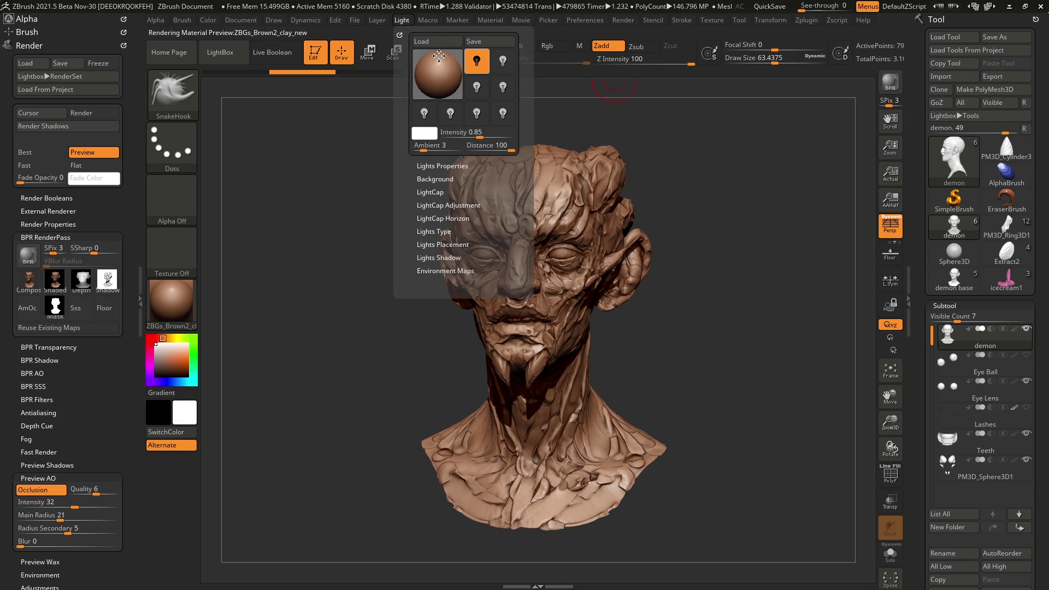
Step: Set the BPR Shadow Rays to 48 and Angle to 48, and render the demon bust again
left_click(48, 361)
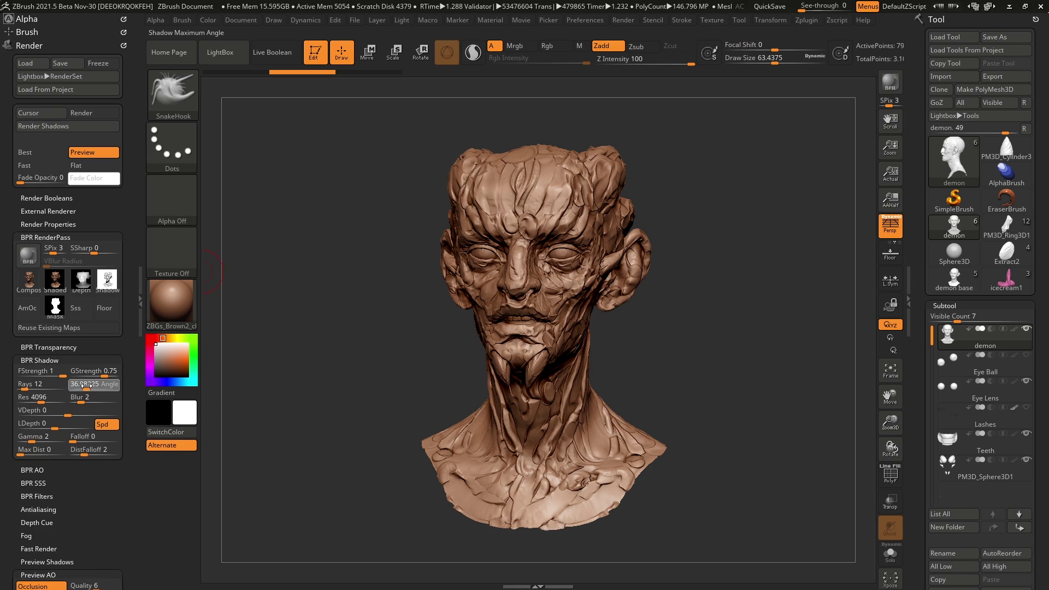
left_click_drag(24, 387, 30, 387)
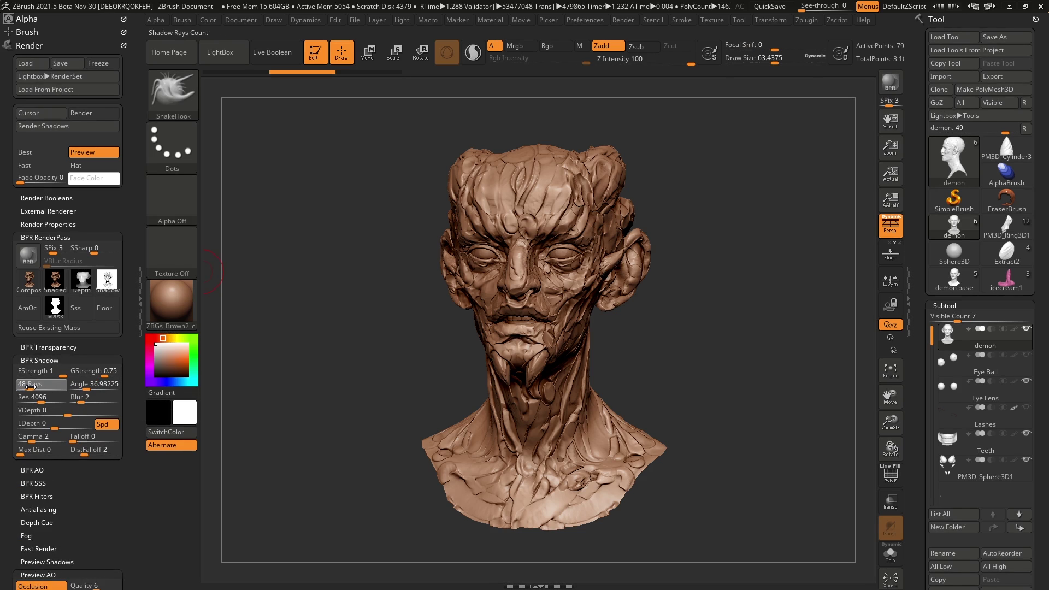
left_click(30, 387)
left_click(30, 387)
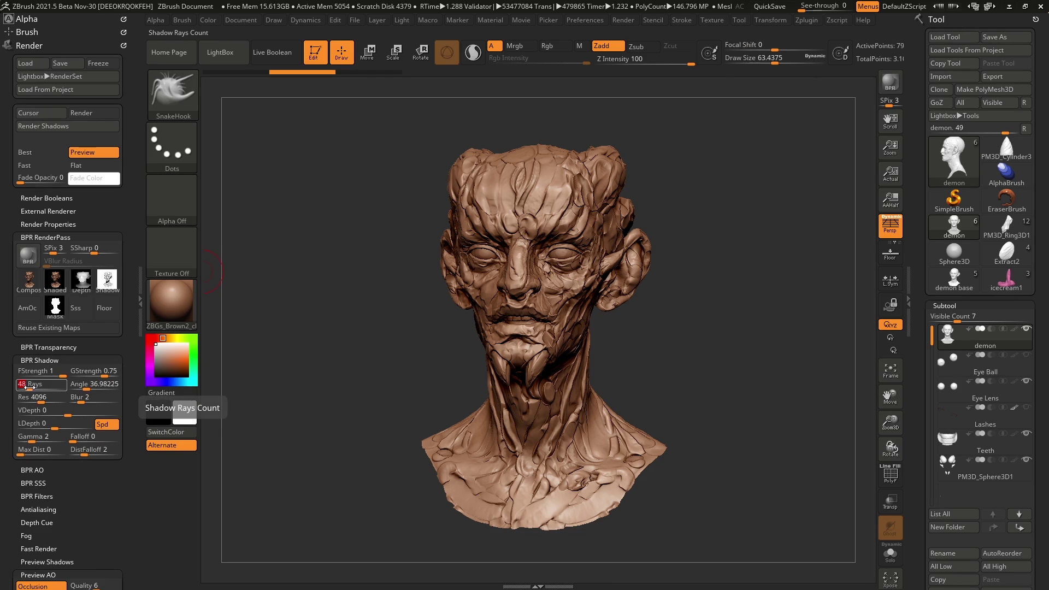
left_click(87, 388)
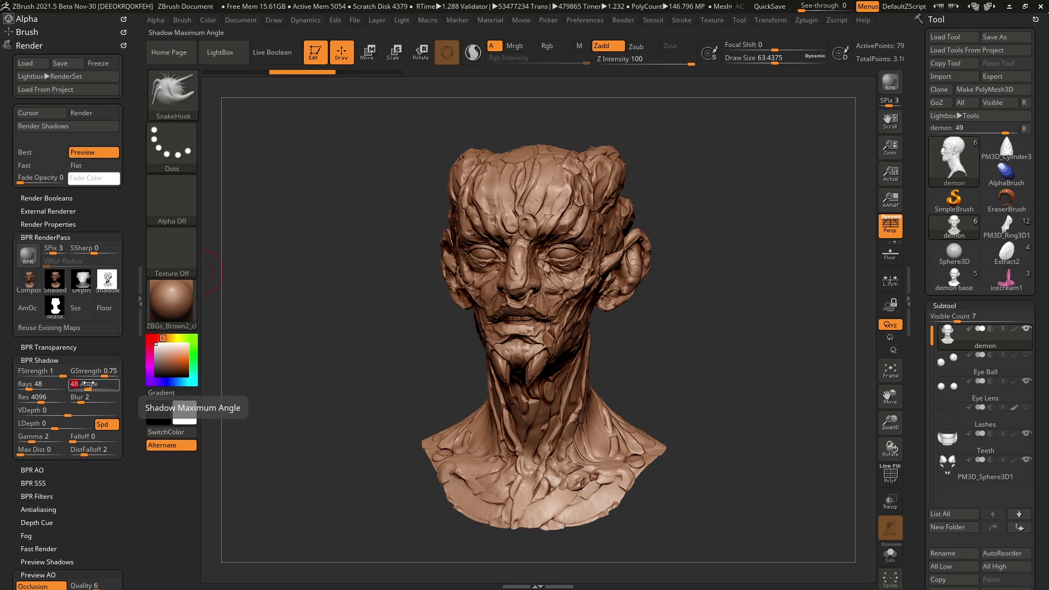
key("Return")
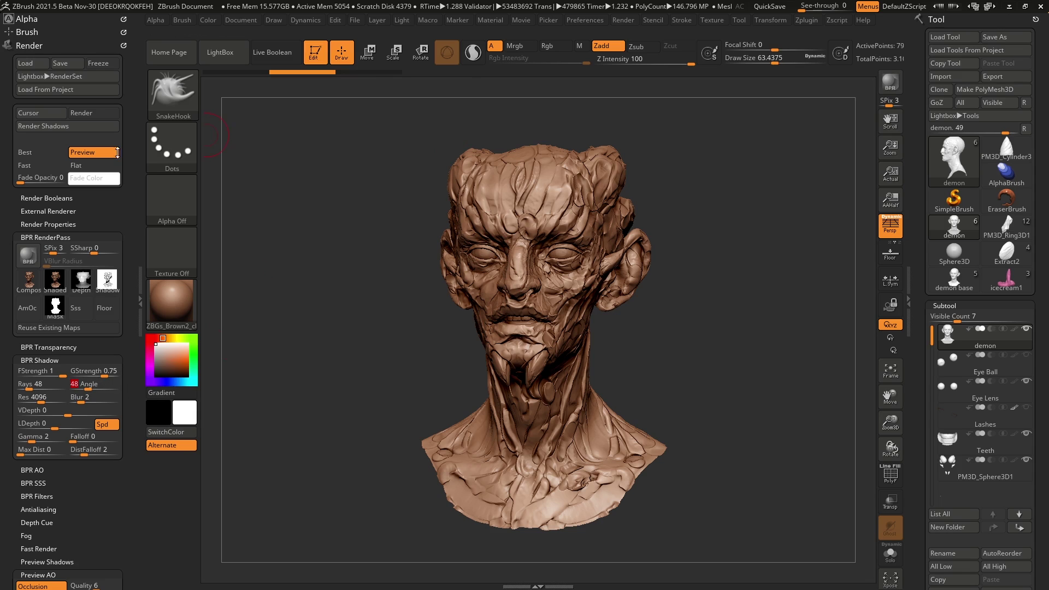
left_click(28, 256)
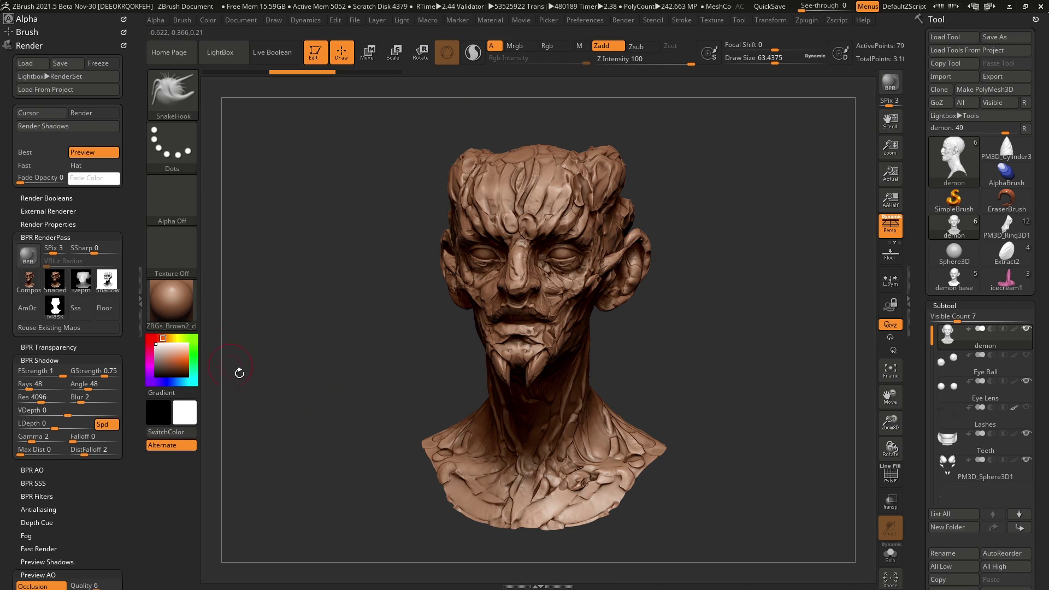
Step: Turn on the floor grid and render the demon bust with BPR so its shadow falls on the floor
scroll(92, 368, "down", 5)
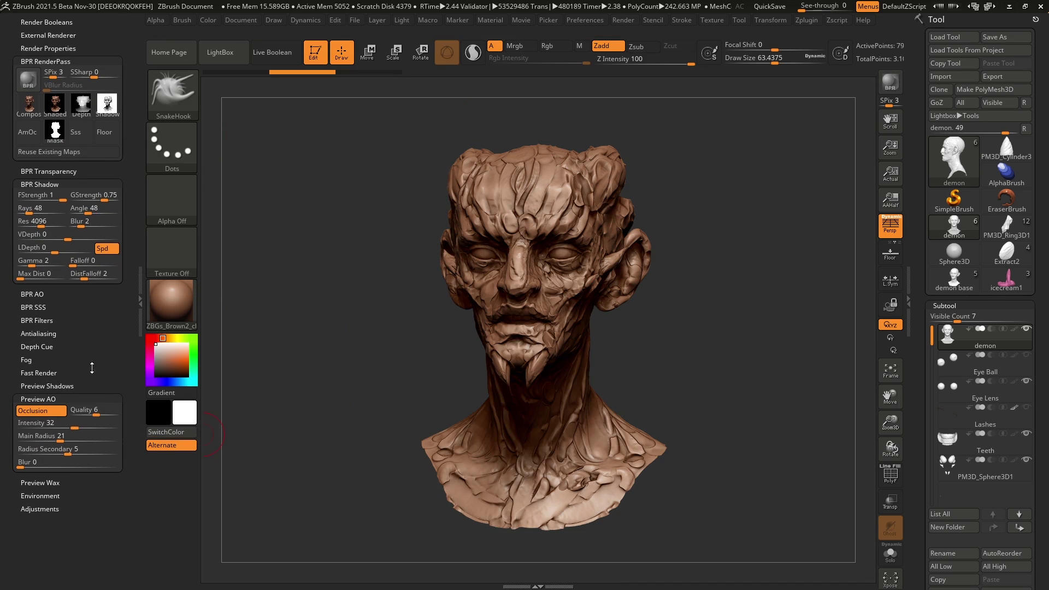
left_click(891, 253)
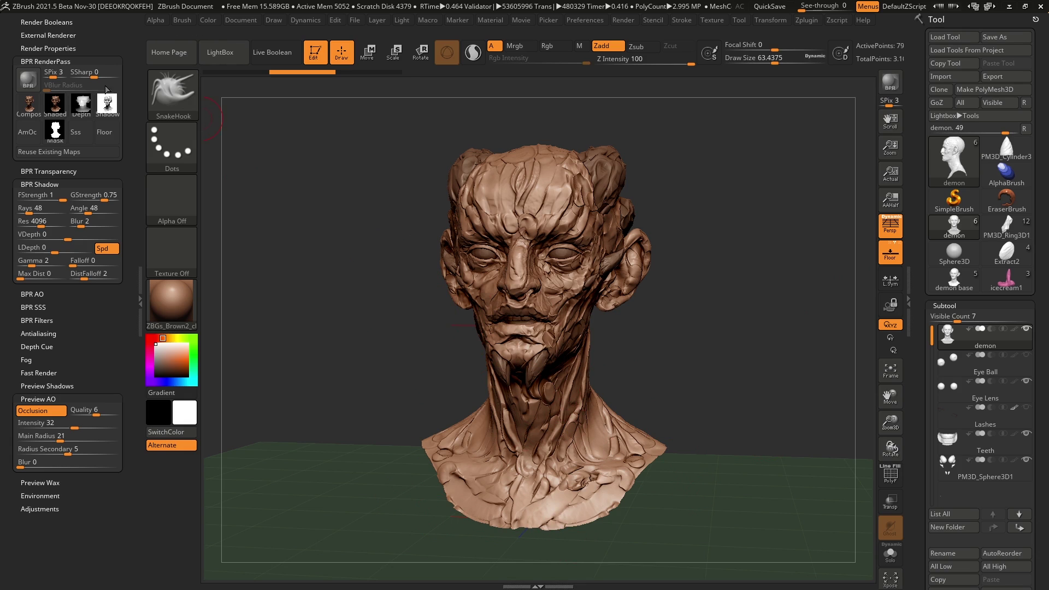
left_click(28, 80)
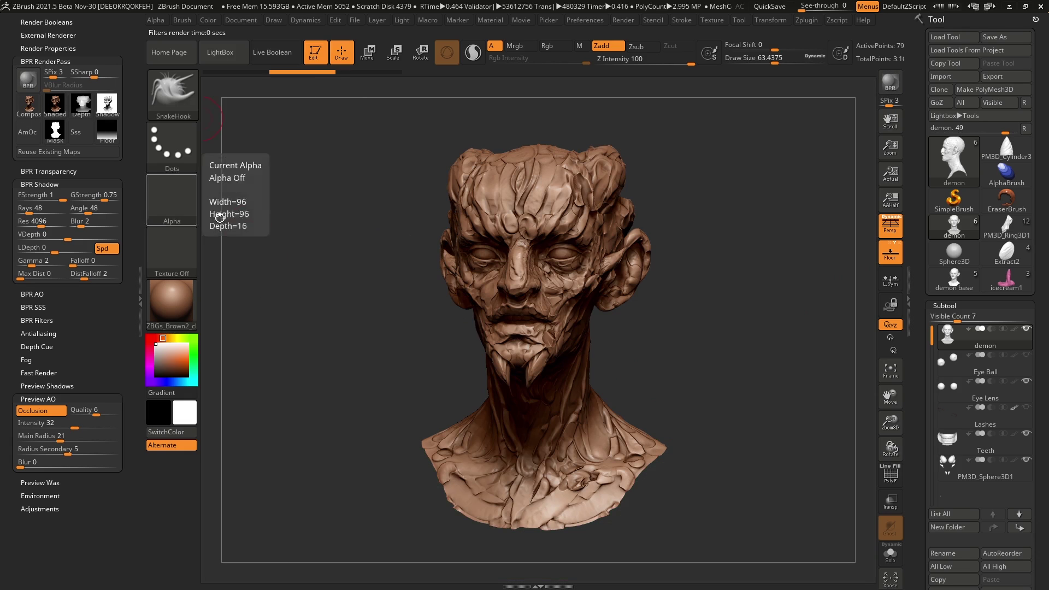
left_click_drag(703, 309, 702, 317)
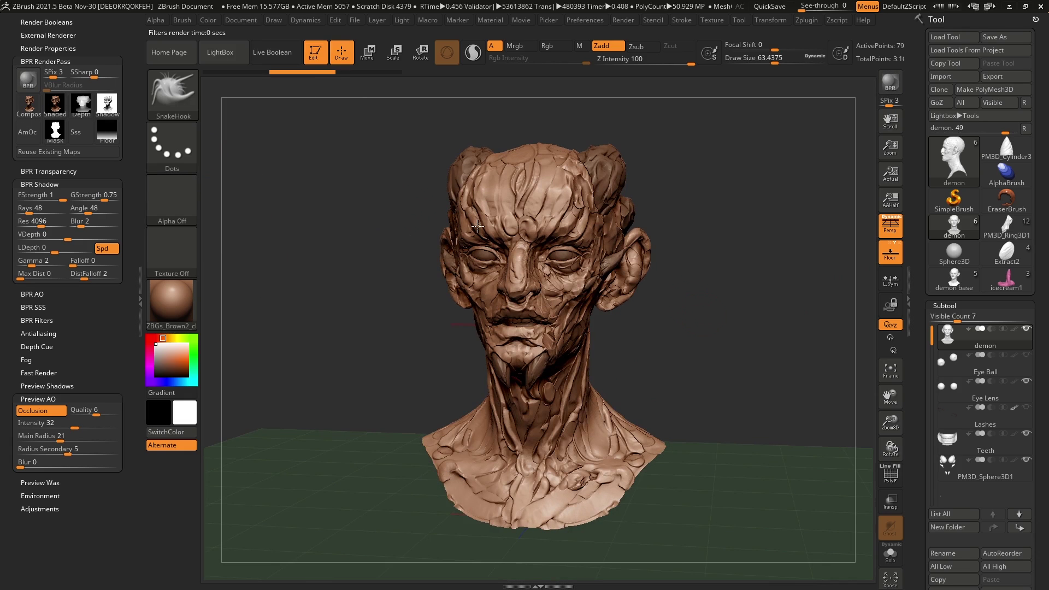
key("shift+r")
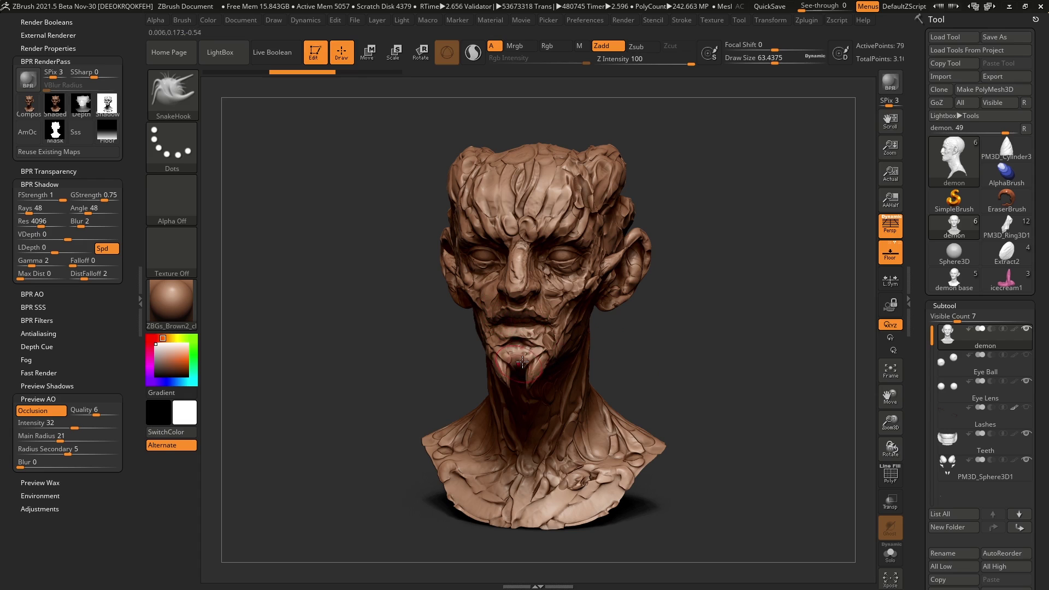
Step: Append a cube subtool and move it down in Y beneath the demon bust as a pedestal
scroll(933, 433, "down", 5)
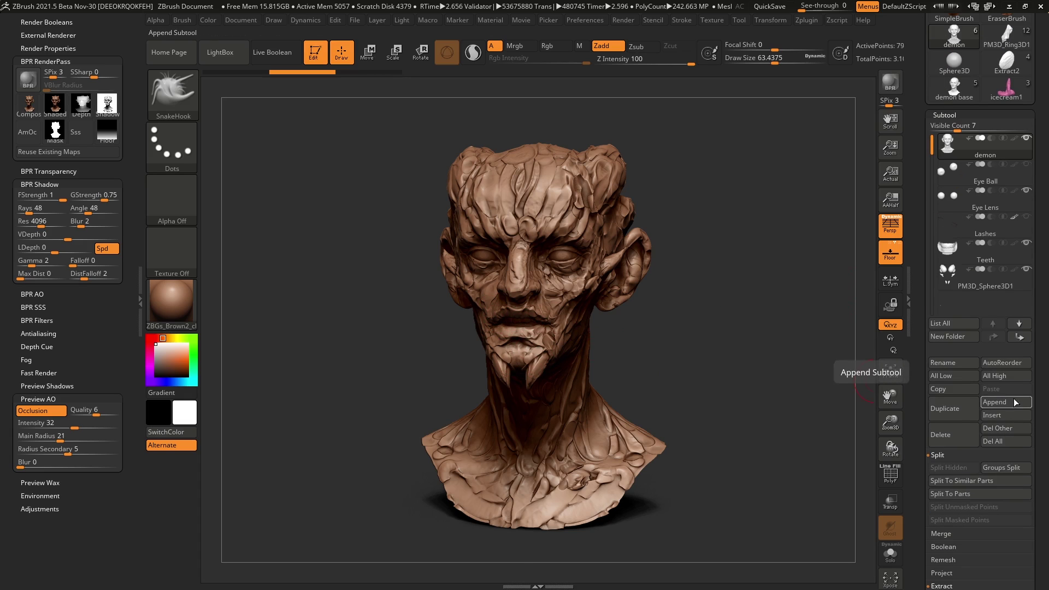
left_click(1005, 402)
left_click(523, 383)
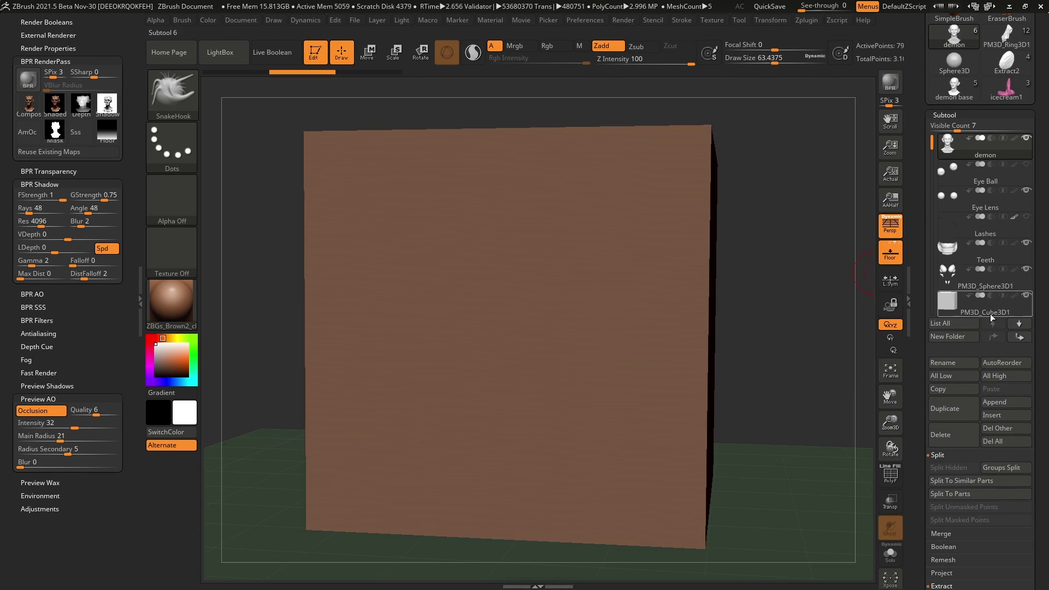
key("f")
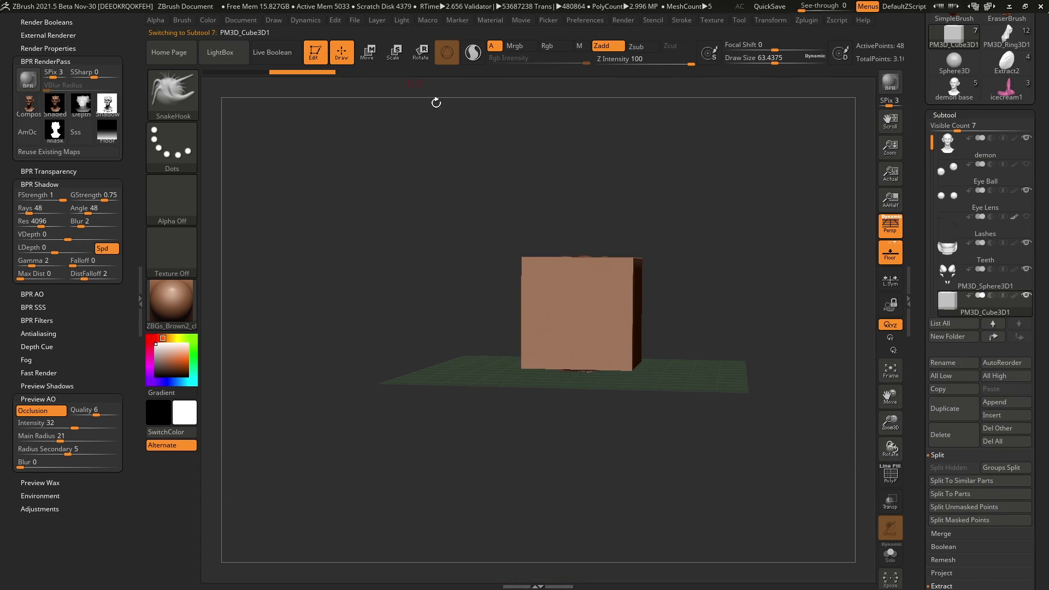
key("w")
left_click_drag(584, 273, 586, 392)
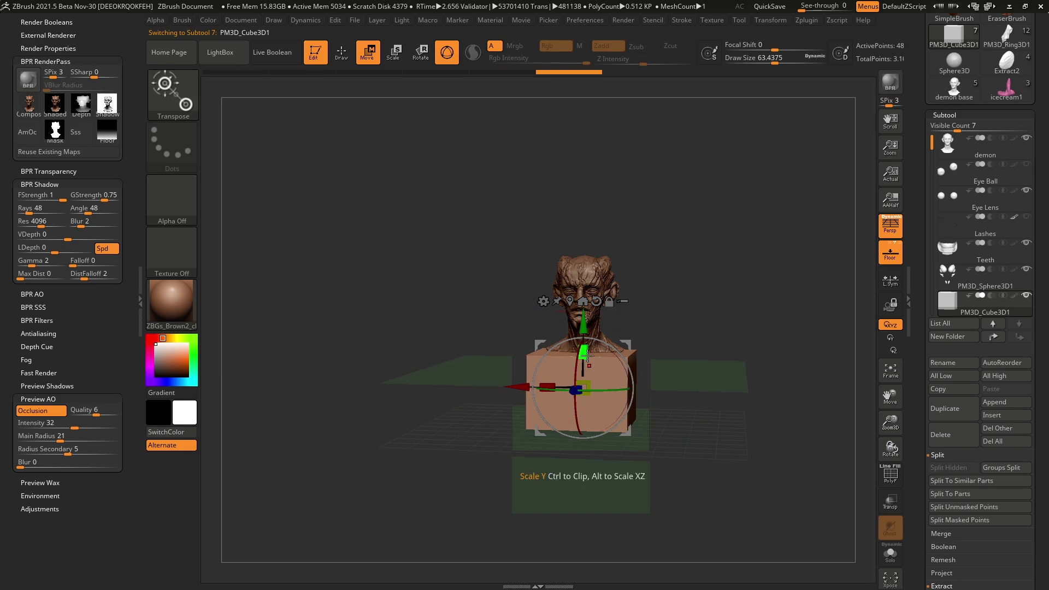
left_click_drag(584, 329, 583, 346)
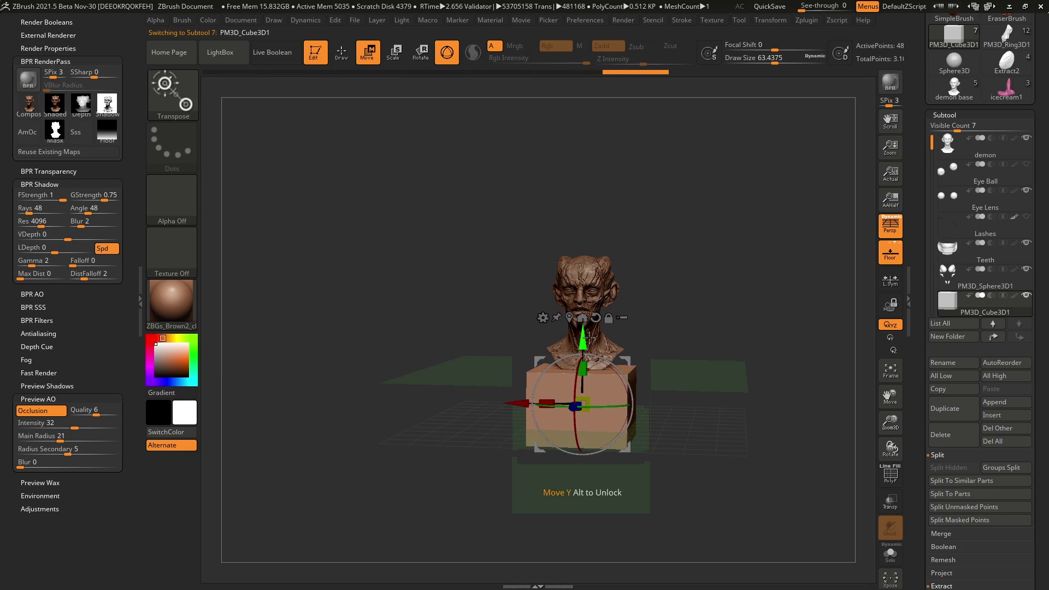
Step: From a top view, scale the pedestal cube narrower in X and shallower in Z, and shift it back along Z under the shoulders
left_click(341, 52)
left_click_drag(659, 170, 683, 276)
left_click_drag(706, 189, 734, 323, "shift")
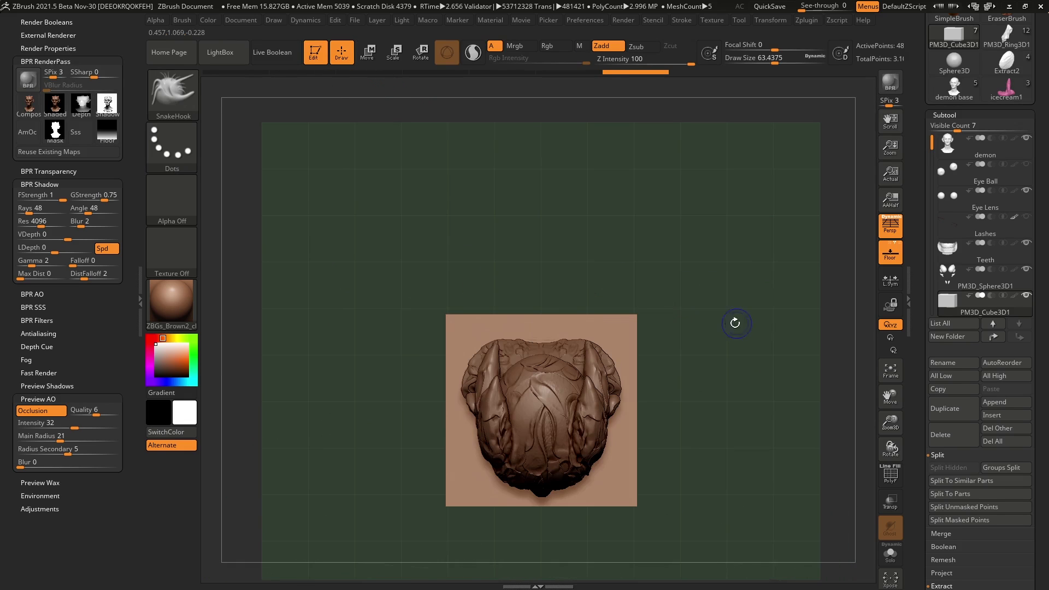
left_click(367, 59)
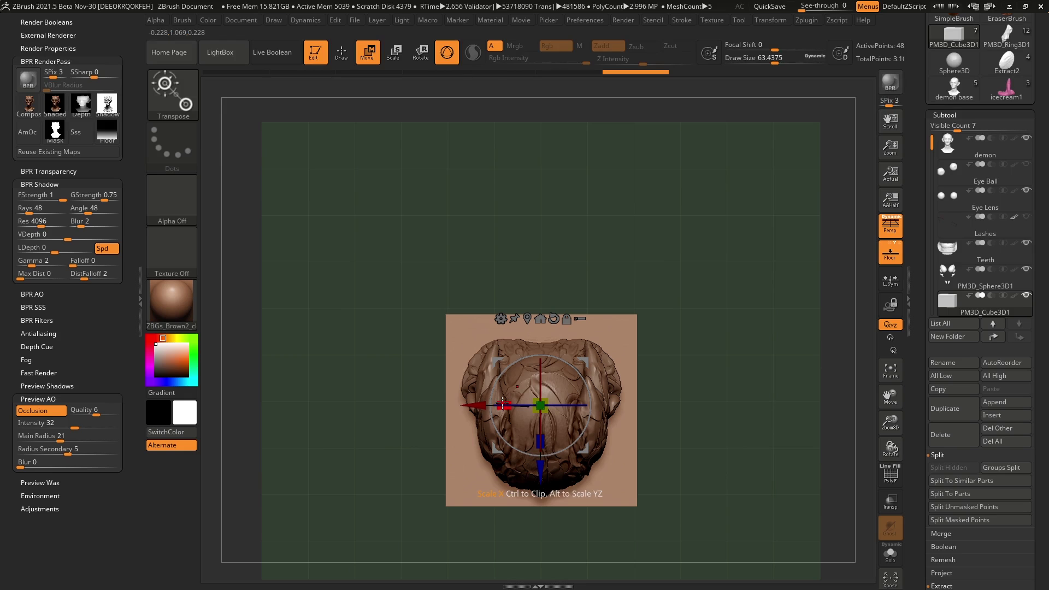
left_click_drag(503, 405, 520, 405)
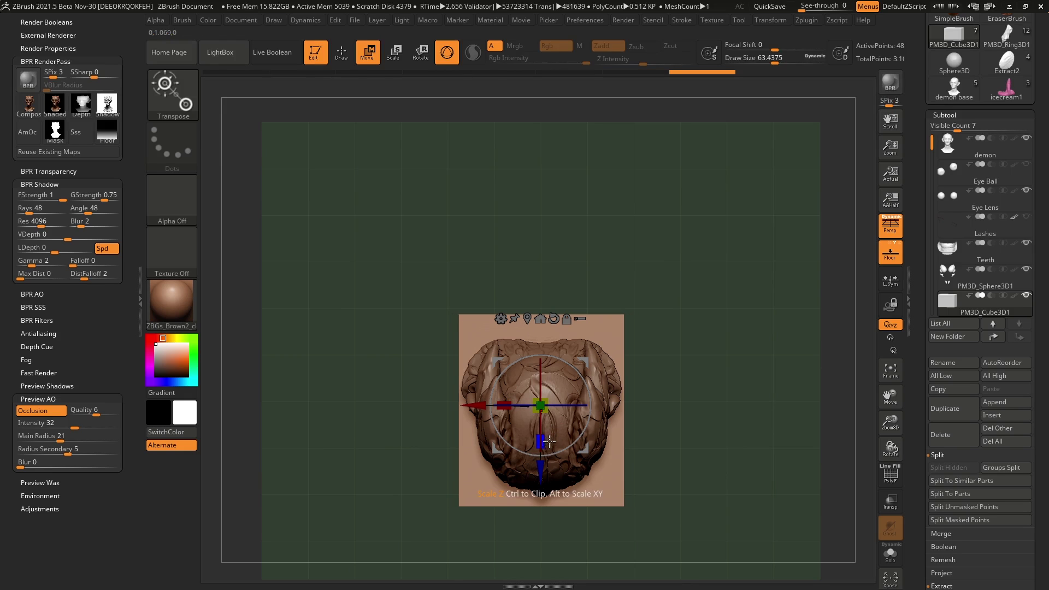
left_click_drag(547, 441, 543, 411)
left_click_drag(541, 468, 541, 454)
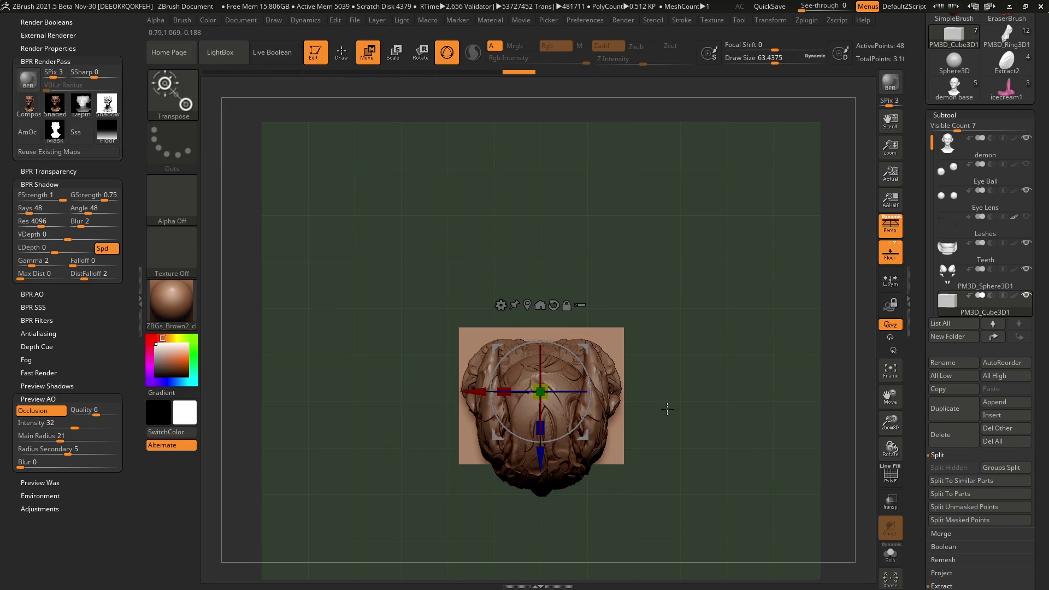
key("q")
Step: Reduce the pedestal cube's height and raise it in Y against the base of the bust
left_click_drag(674, 374, 612, 418)
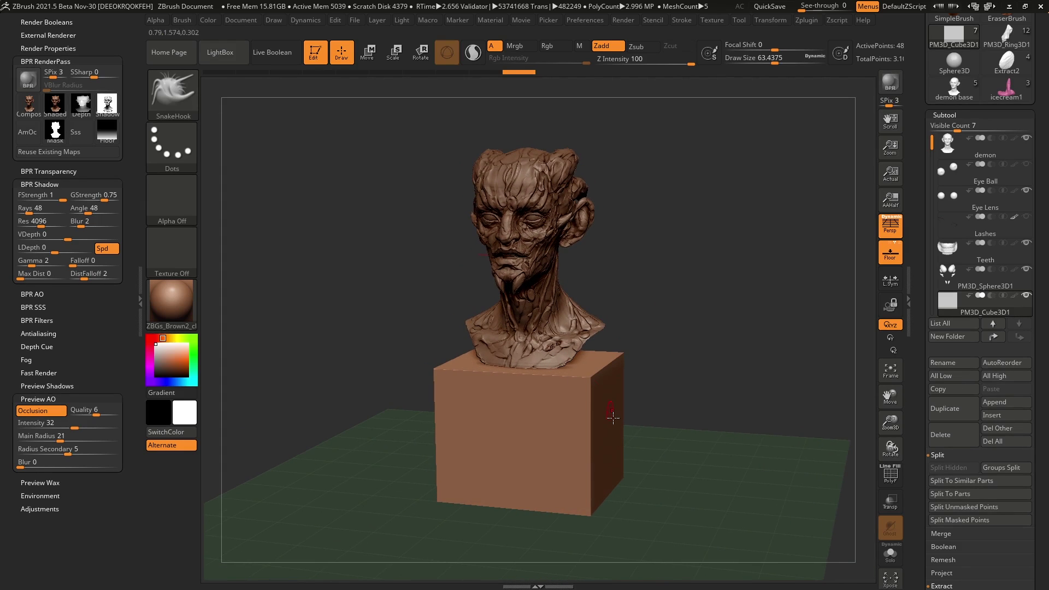
left_click_drag(561, 392, 697, 276)
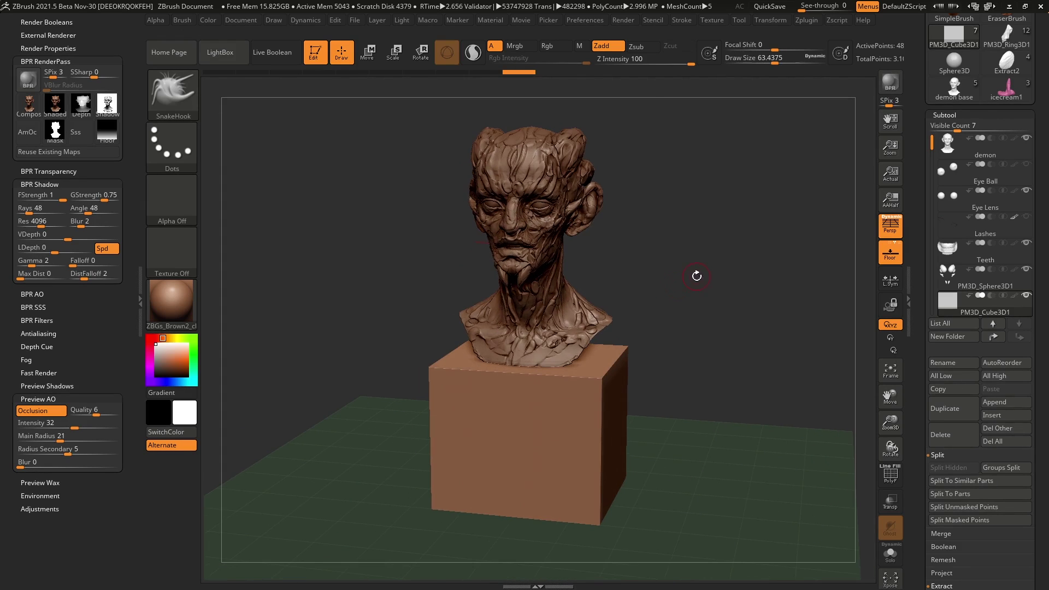
left_click_drag(770, 293, 619, 241)
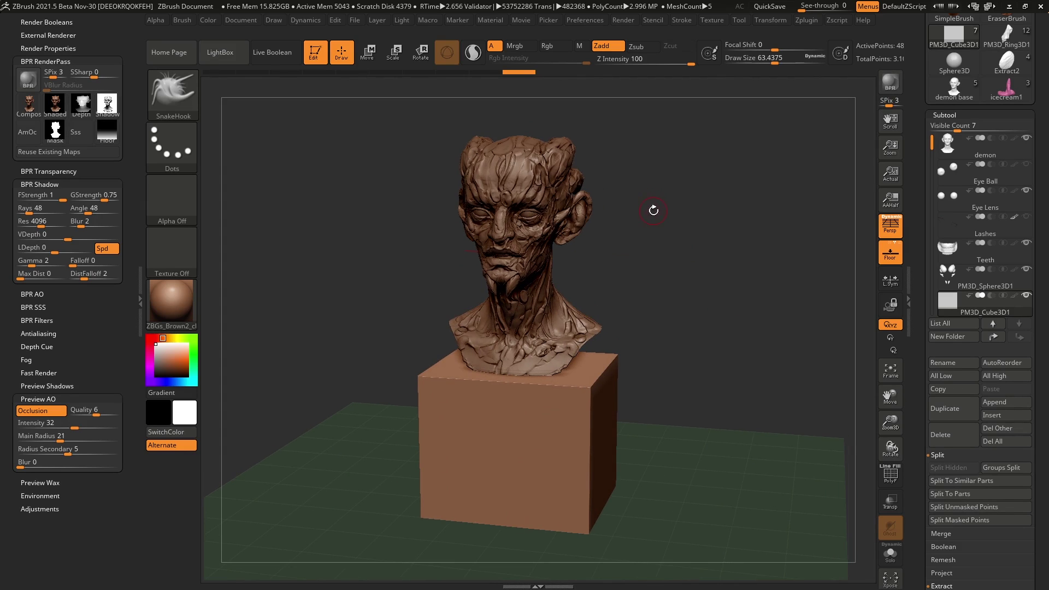
left_click_drag(654, 210, 639, 197)
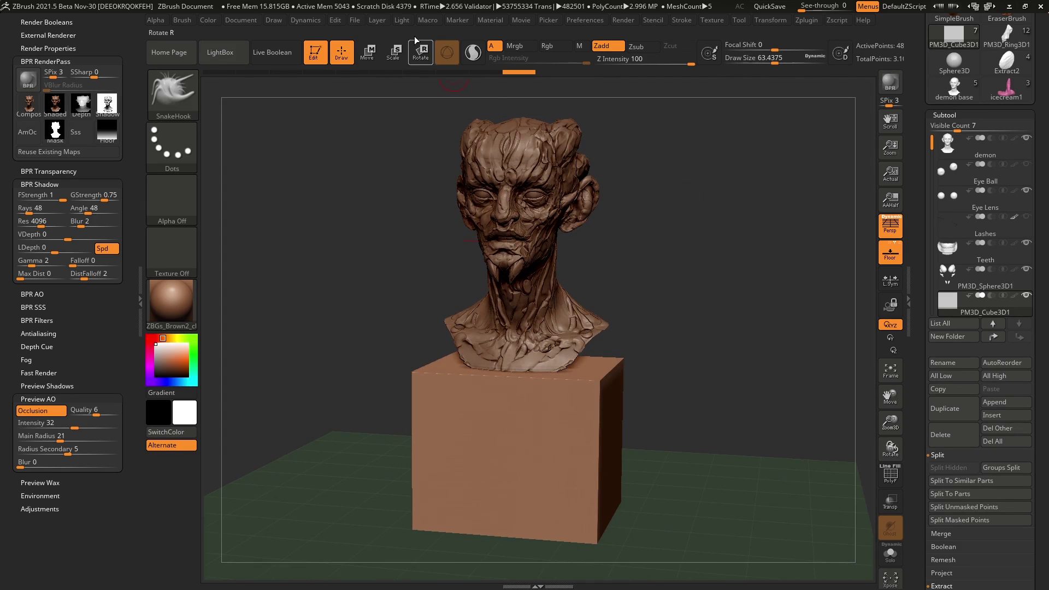
key("w")
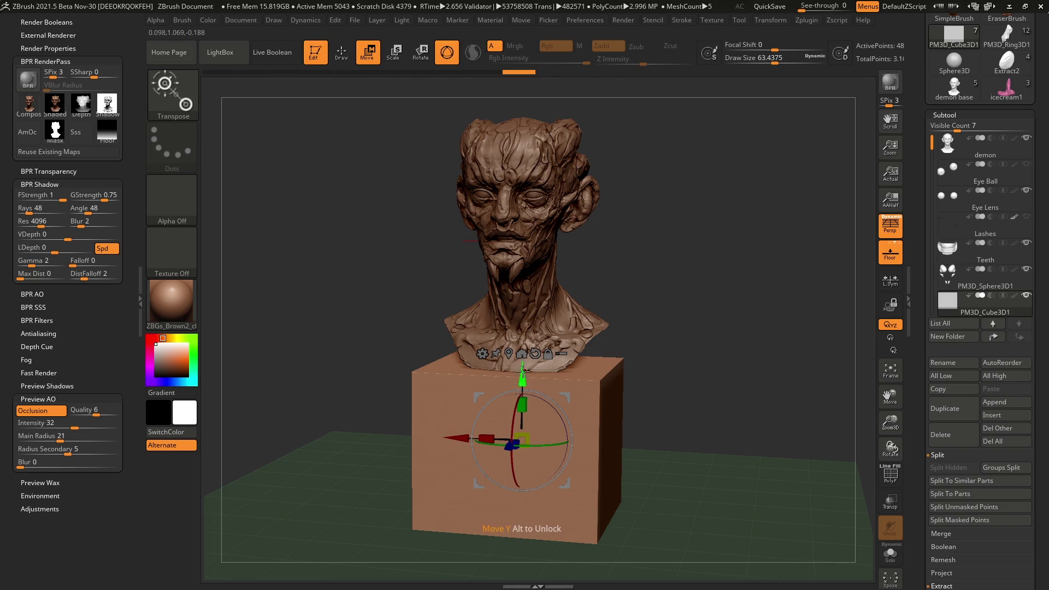
left_click_drag(522, 405, 524, 451)
left_click_drag(523, 376, 522, 348)
left_click(344, 54)
left_click_drag(645, 203, 643, 220)
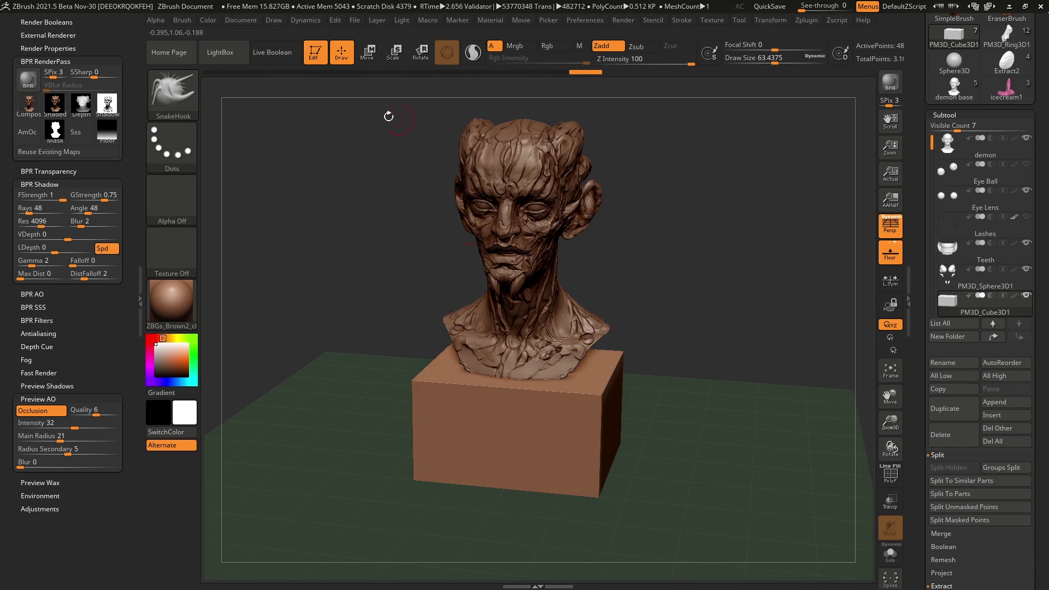
Step: Render the bust on its pedestal with BPR, adjust the three-quarter view, and render it again
left_click(35, 90)
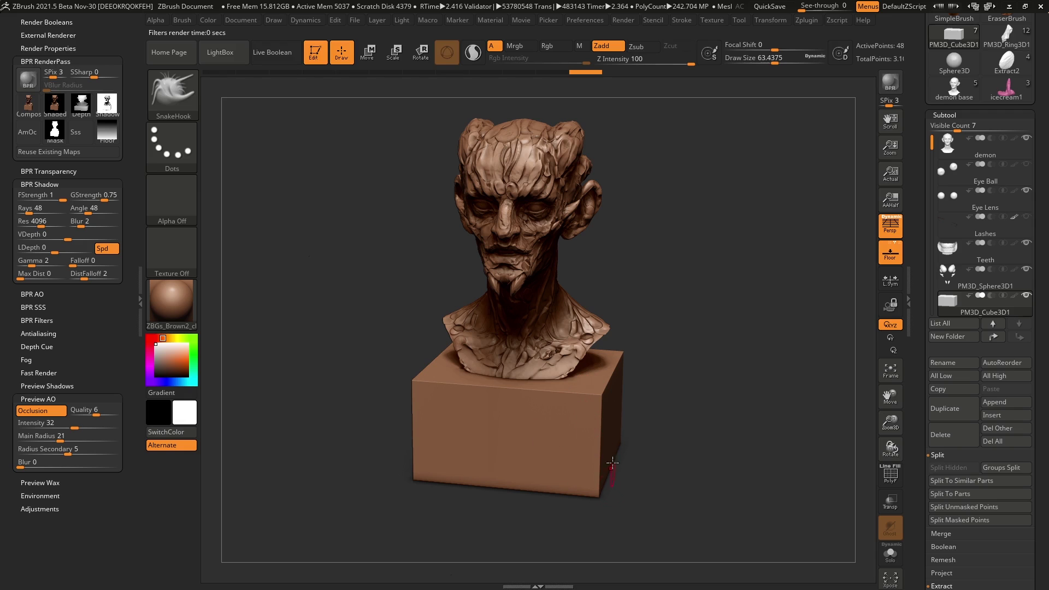
mouse_move(628, 228)
left_mouse_down()
mouse_move(667, 223)
mouse_move(675, 231)
mouse_move(693, 183)
left_mouse_up()
right_click(675, 215)
right_click(693, 183)
key("shift+r")
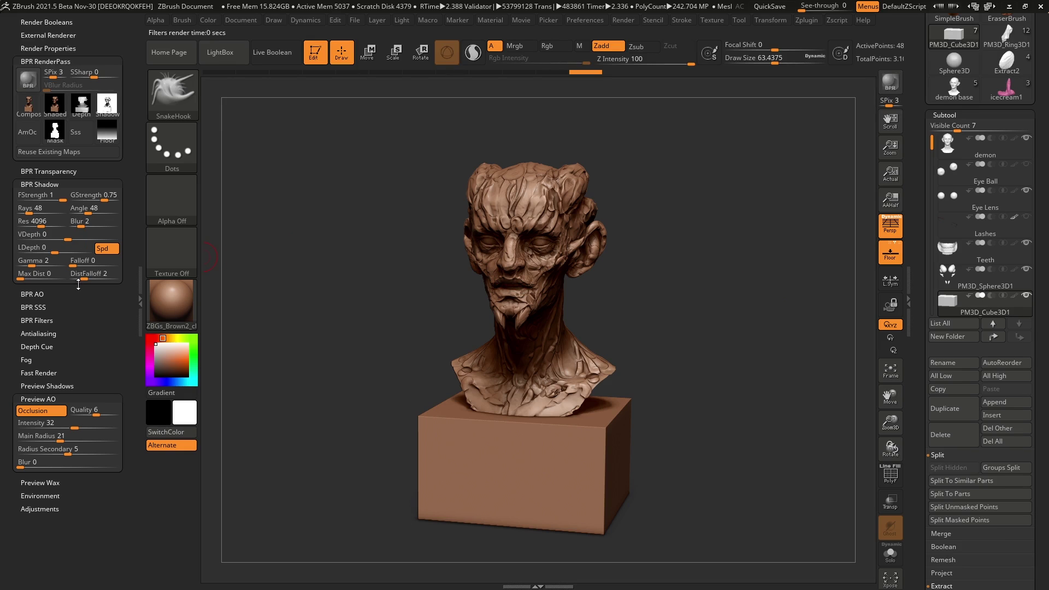
Step: Open the BPR Filters, enable filter F1, and set its type to Radial Overlay
left_click(37, 321)
left_click_drag(69, 407, 60, 112)
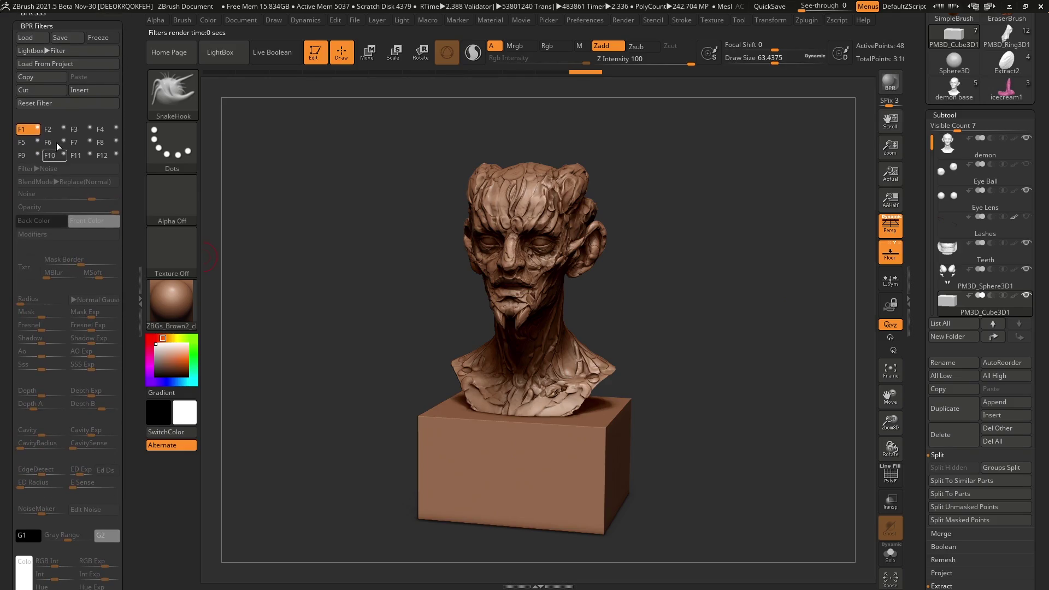
left_click(26, 131)
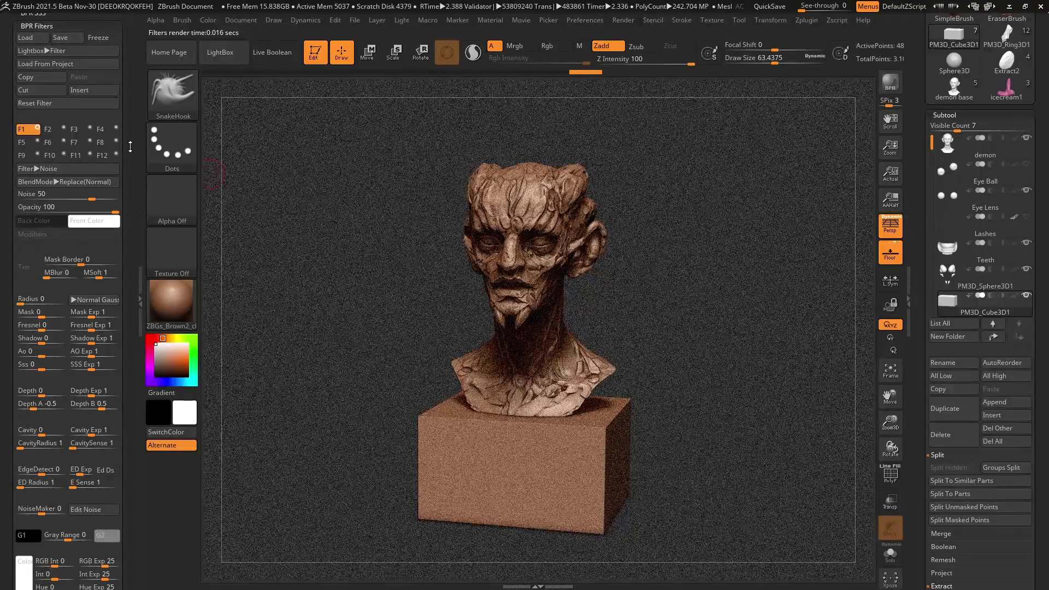
left_click_drag(130, 146, 125, 192)
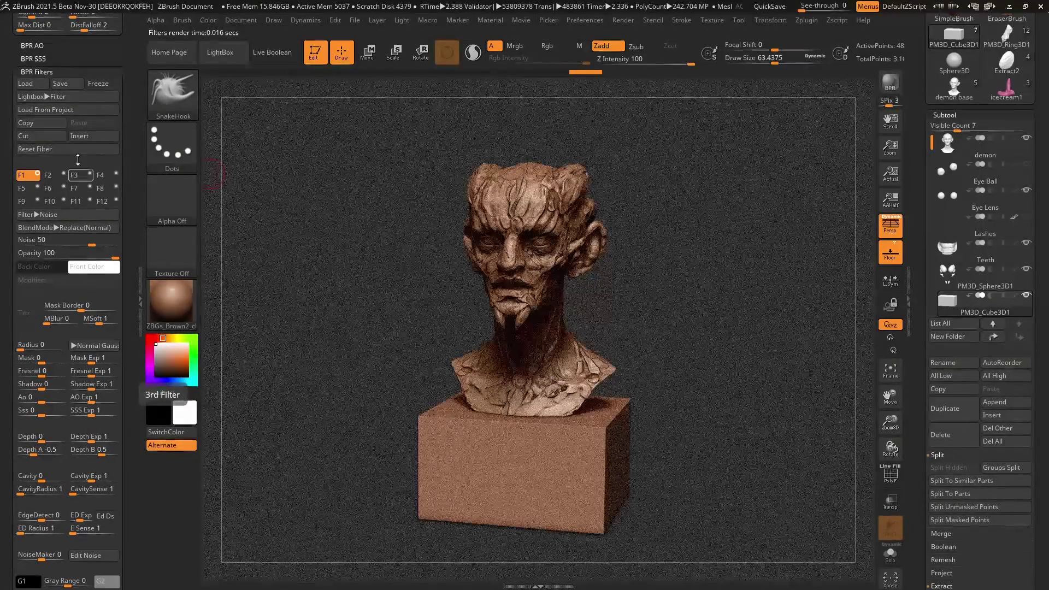
left_click(53, 214)
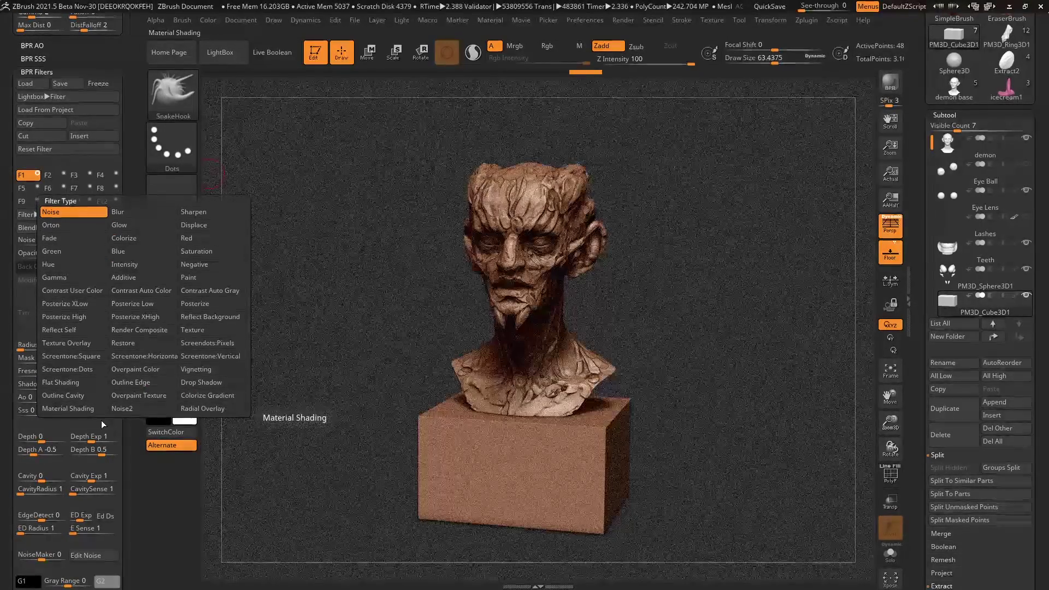
left_click(223, 414)
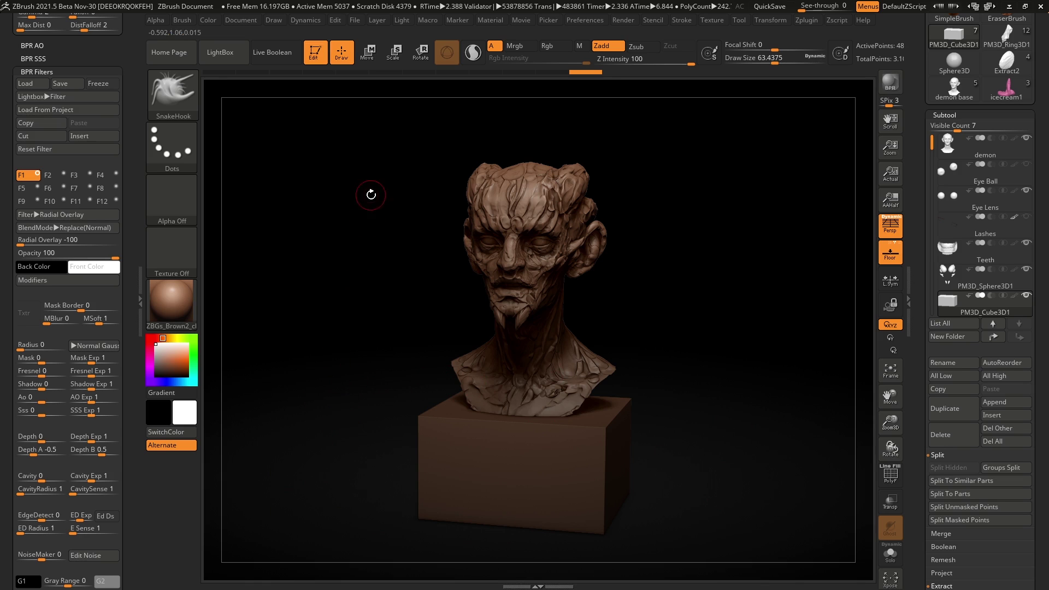
Step: In the Radial Overlay modifiers, set Radius to 1.25151 and Falloff to 2.14545, and compare Apply To Floor off and on, keeping it on
left_click(70, 281)
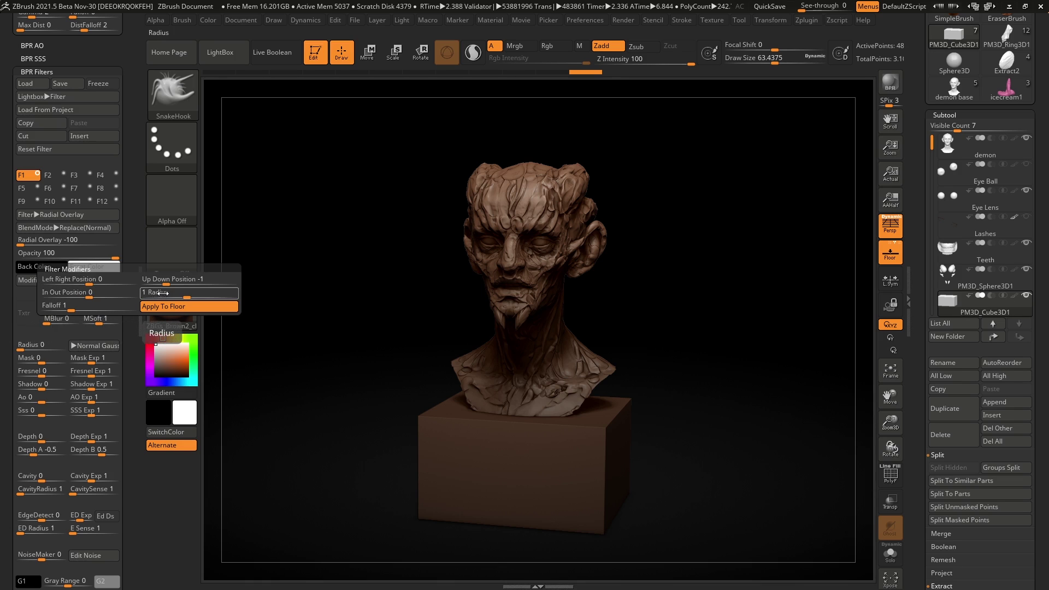
mouse_move(187, 296)
left_mouse_down()
mouse_move(209, 294)
mouse_move(186, 291)
mouse_move(200, 295)
left_mouse_up()
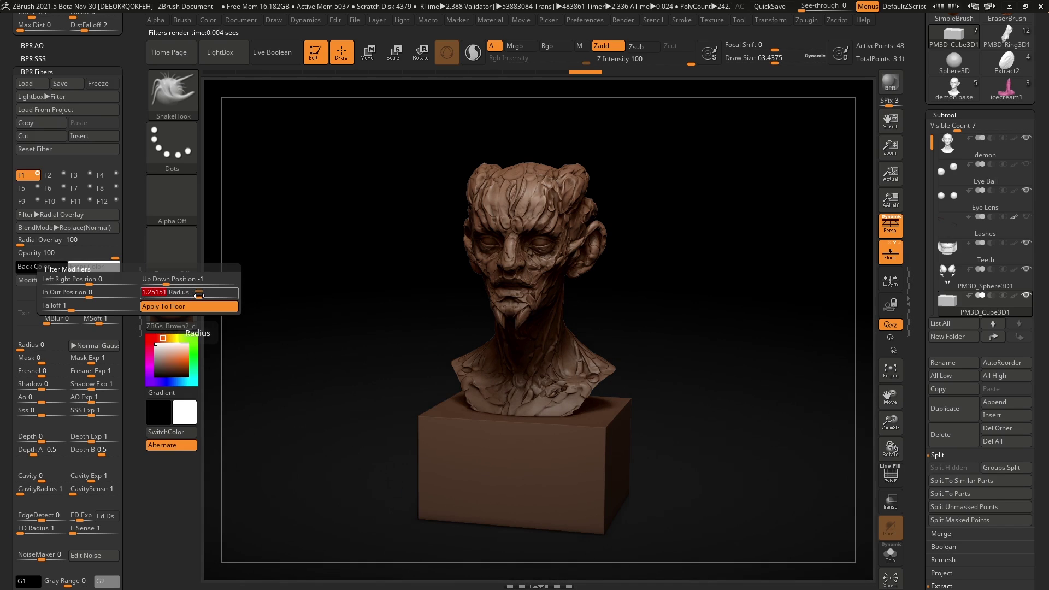
left_click(168, 305)
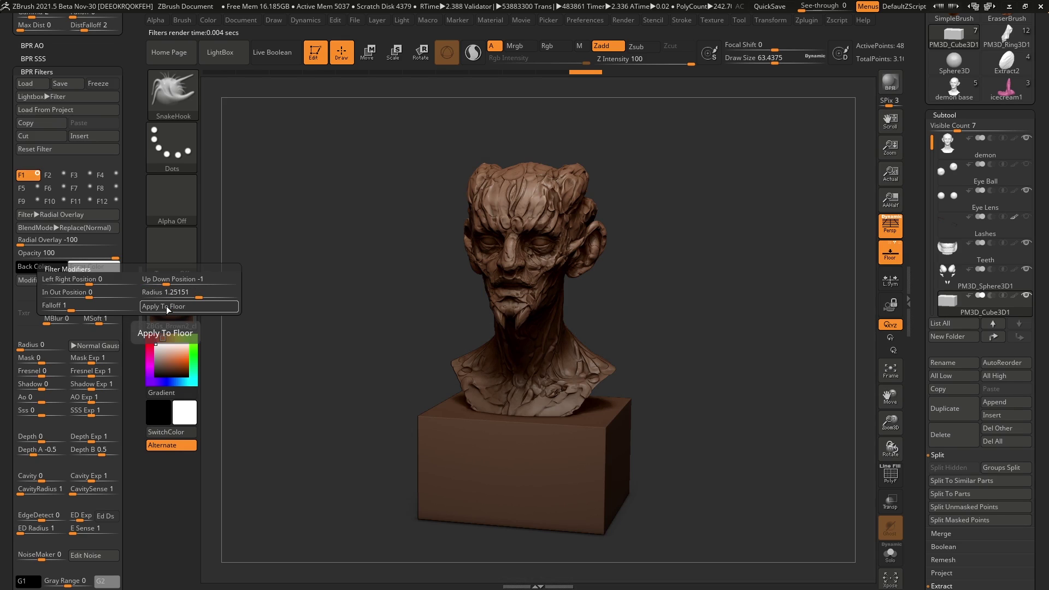
left_click(166, 306)
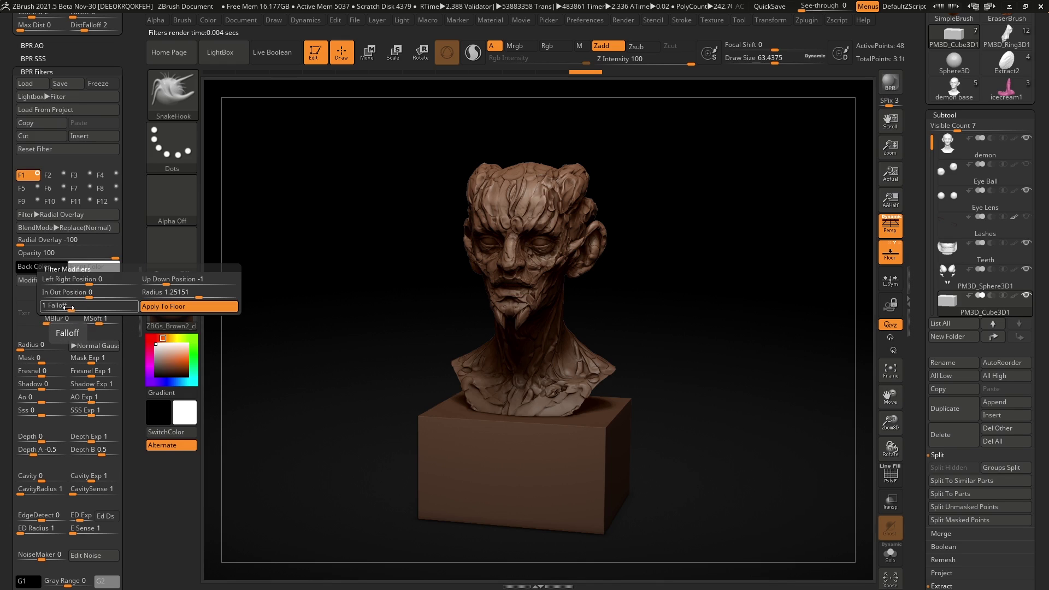
mouse_move(69, 308)
left_mouse_down()
mouse_move(60, 306)
mouse_move(134, 308)
mouse_move(85, 309)
left_mouse_up()
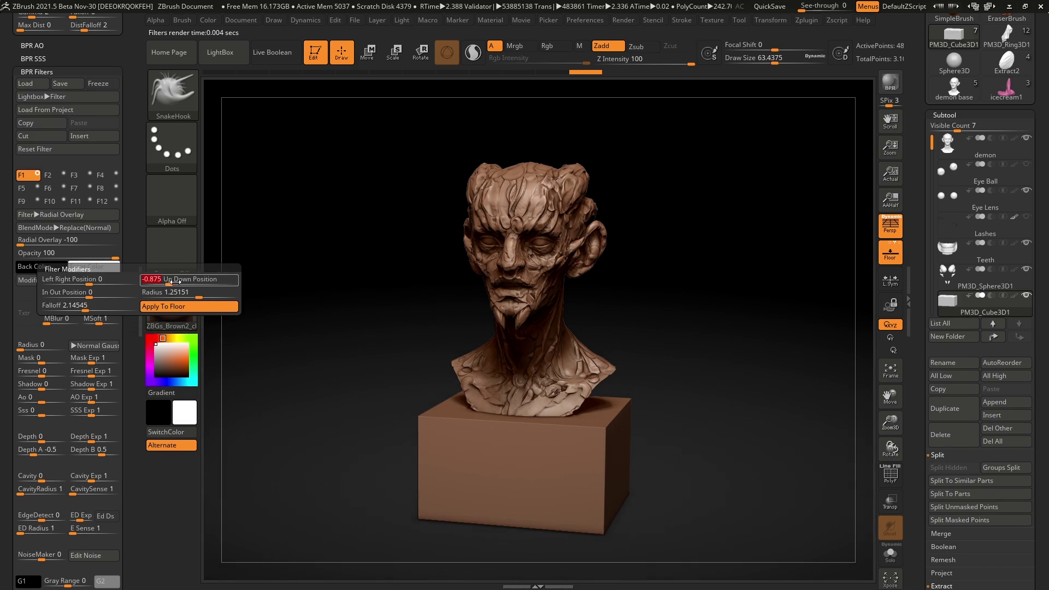
Step: Set the Radial Overlay's Up Down Position to -1.1, and try a Left Right Position of 1.1 before returning it to 0
mouse_move(166, 283)
left_mouse_down()
mouse_move(228, 282)
mouse_move(164, 284)
left_mouse_up()
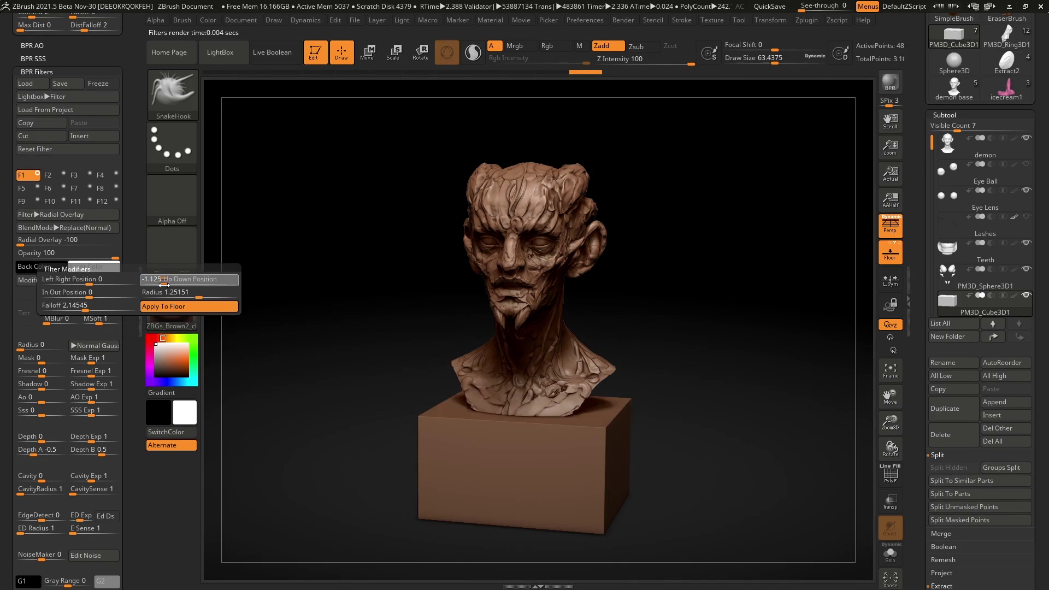
left_click(113, 282)
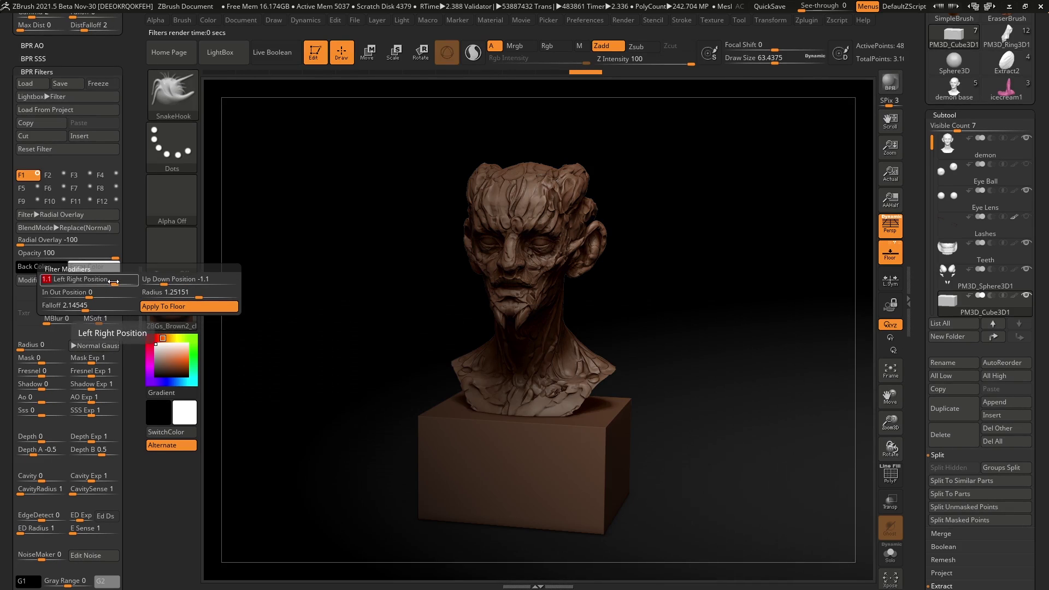
left_click_drag(113, 282, 89, 283)
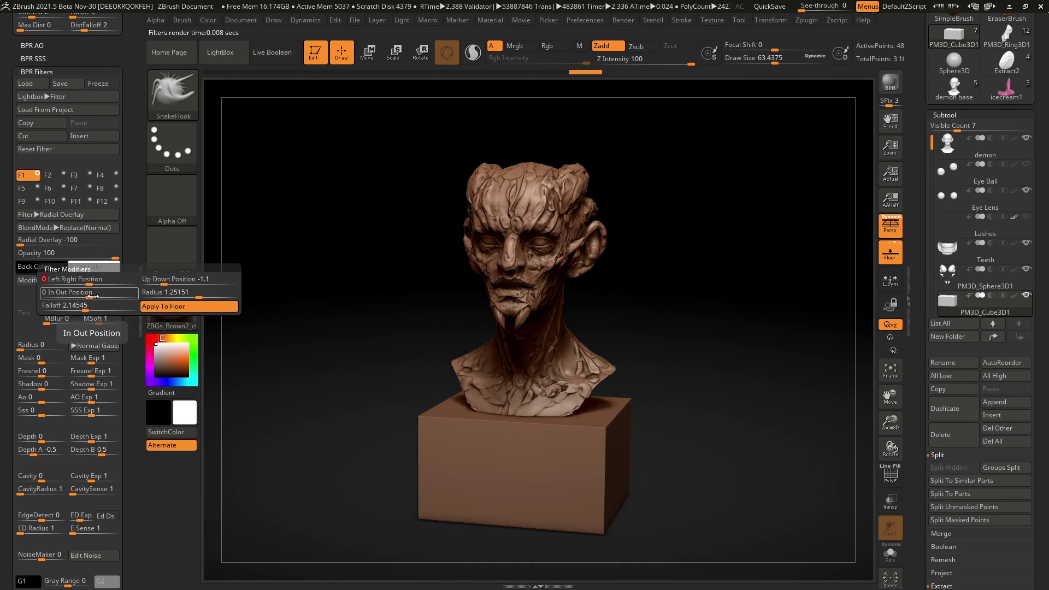
Step: Set the Radial Overlay's In Out Position to -0.125 and its Radius to 1.11333
left_click(90, 295)
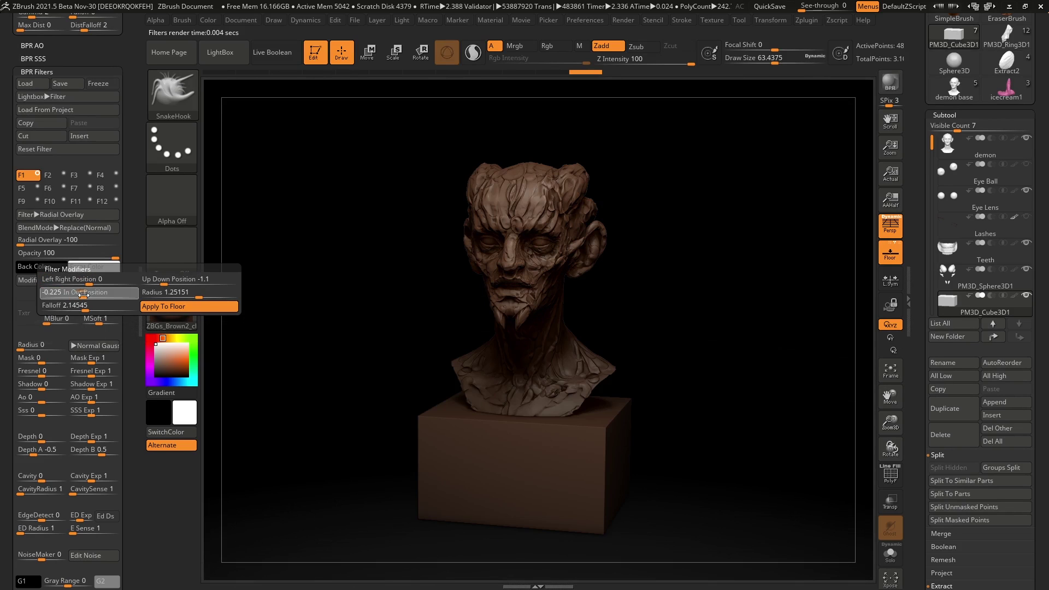
mouse_move(90, 295)
left_mouse_down()
mouse_move(100, 295)
mouse_move(86, 296)
left_mouse_up()
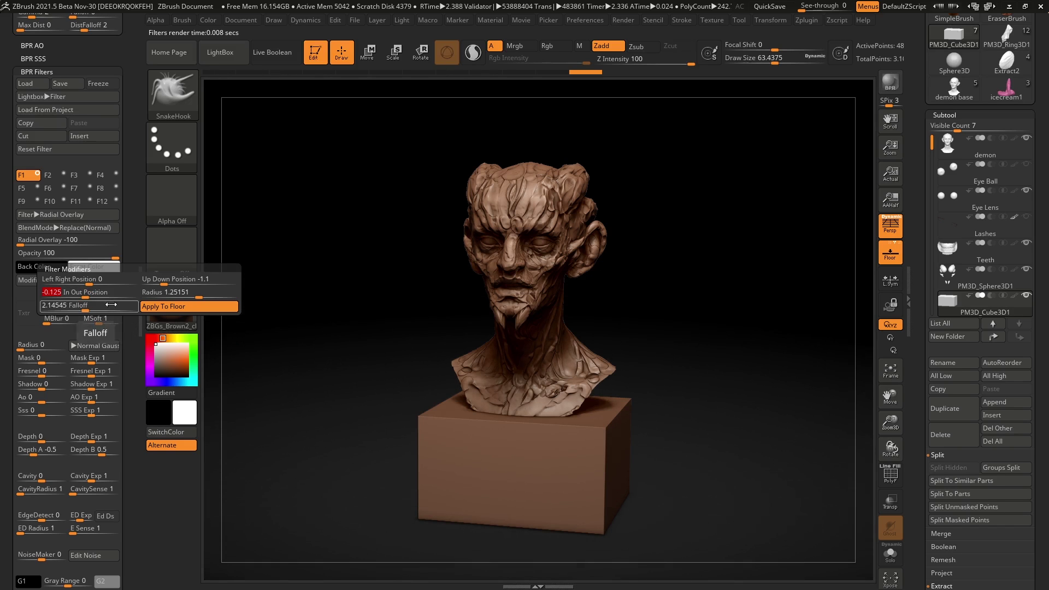
mouse_move(196, 296)
left_mouse_down()
mouse_move(178, 296)
mouse_move(187, 297)
left_mouse_up()
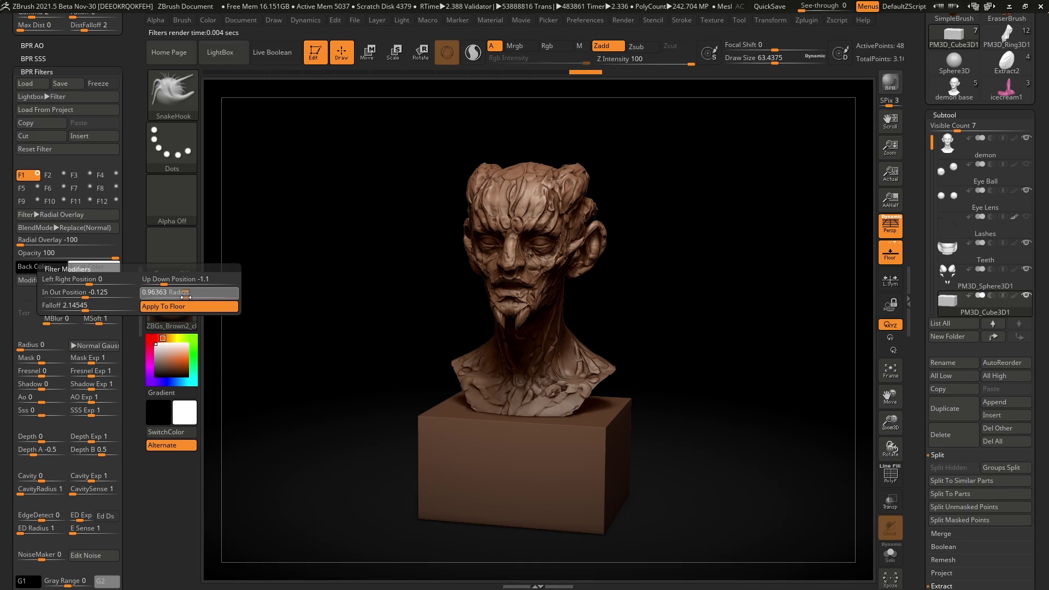
left_click_drag(186, 297, 193, 297)
left_click(192, 297)
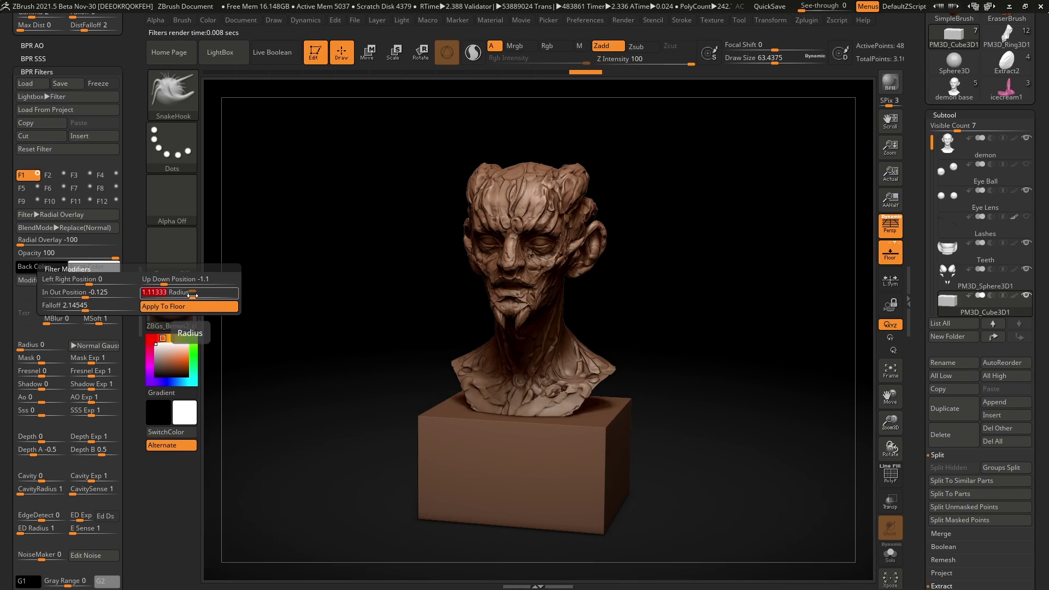
Step: Lower the Radial Overlay's Falloff slightly and compare the render with filter F1 off and on, keeping it on
left_click(85, 308)
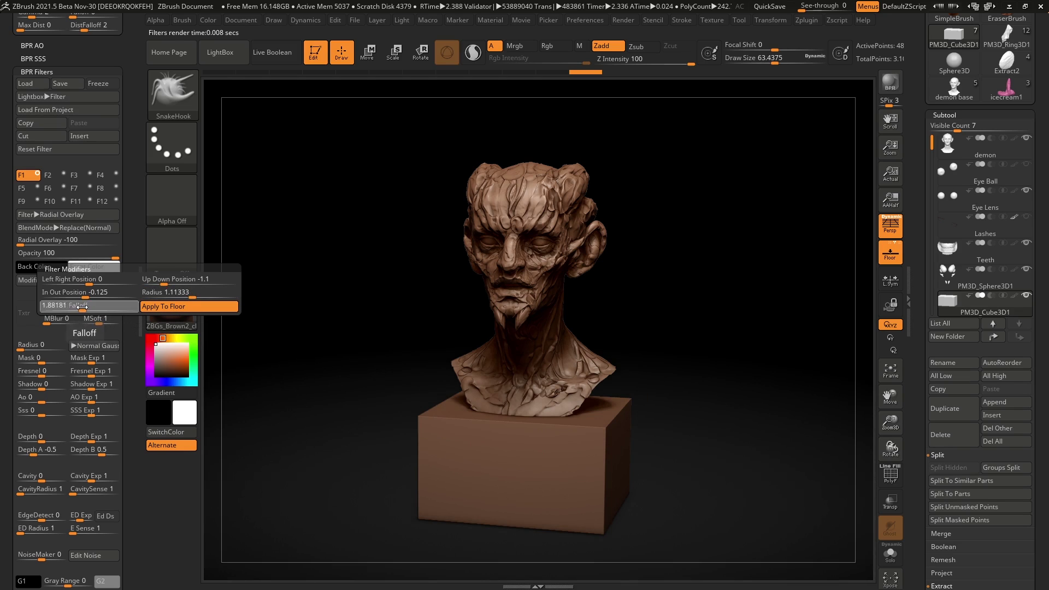
left_click_drag(85, 308, 77, 307)
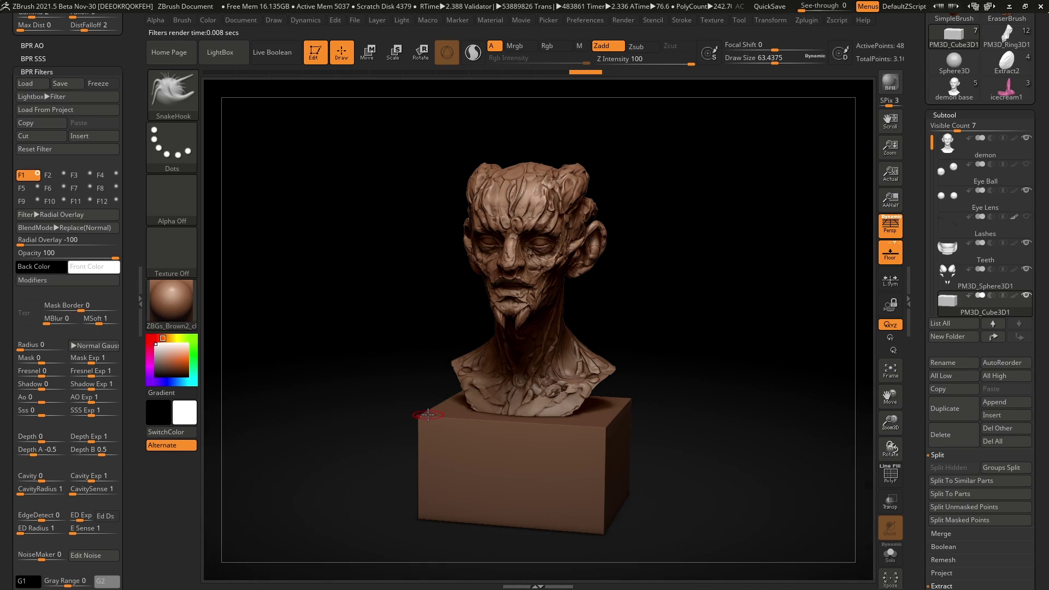
left_click(37, 174)
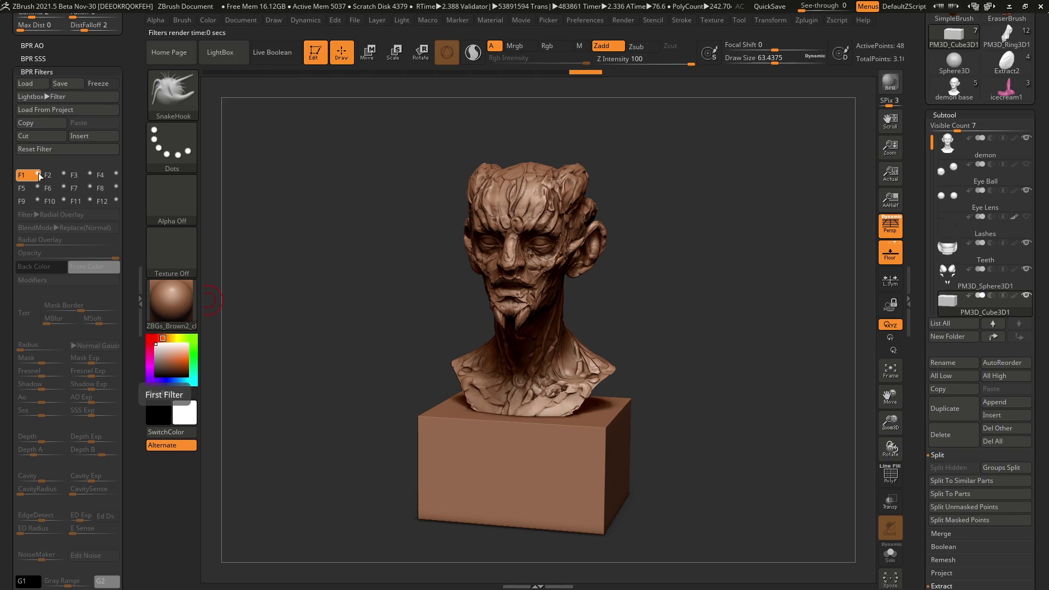
left_click(38, 173)
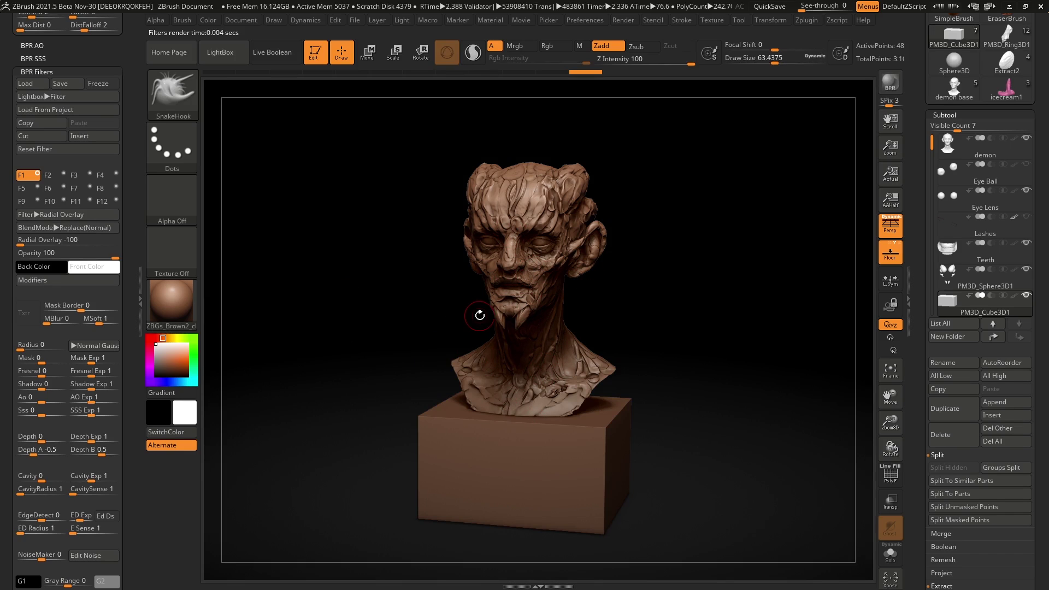
Step: Enable filter F2 and try the Contrast Auto Gray and Contrast User Color filter types on the render
left_click(64, 175)
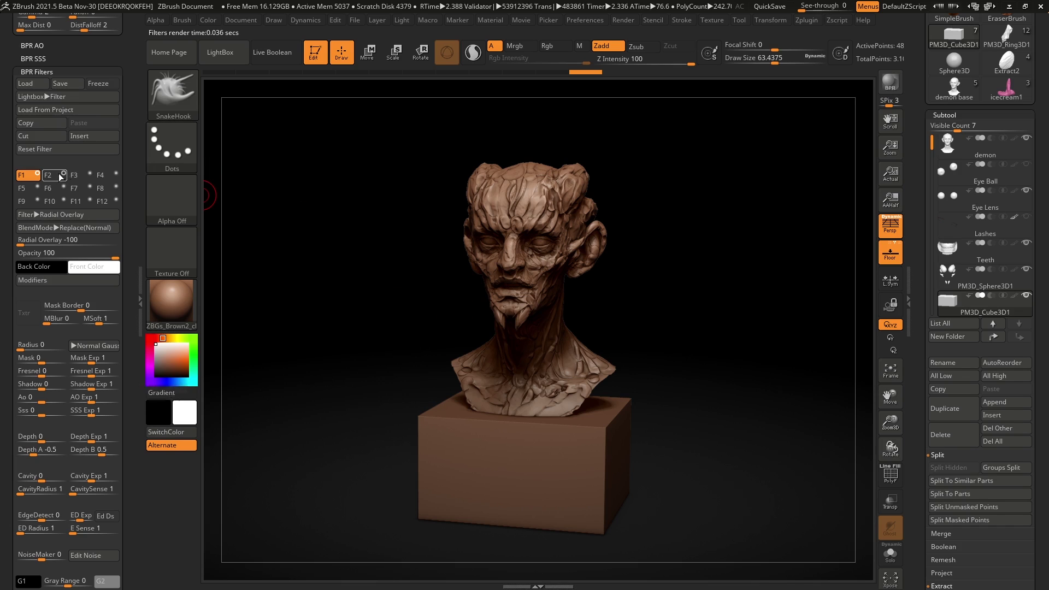
left_click(53, 211)
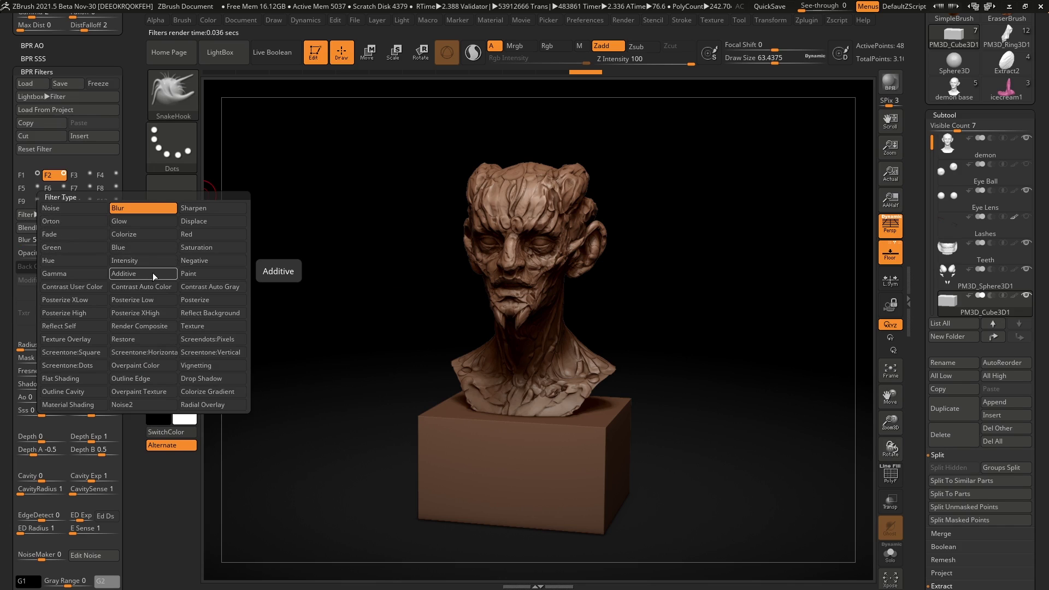
left_click(233, 286)
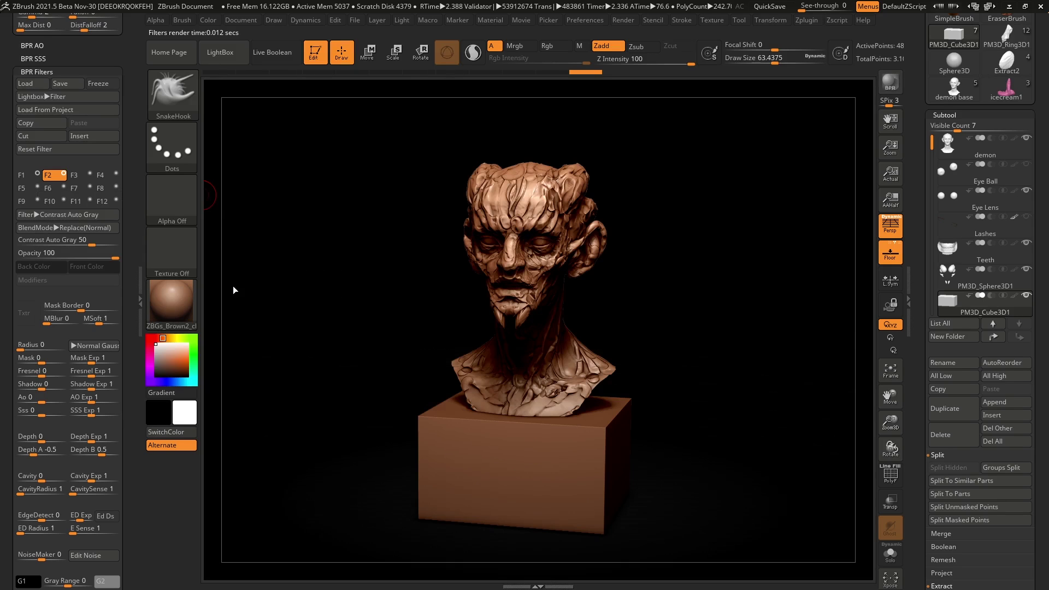
left_click(98, 217)
left_click(99, 293)
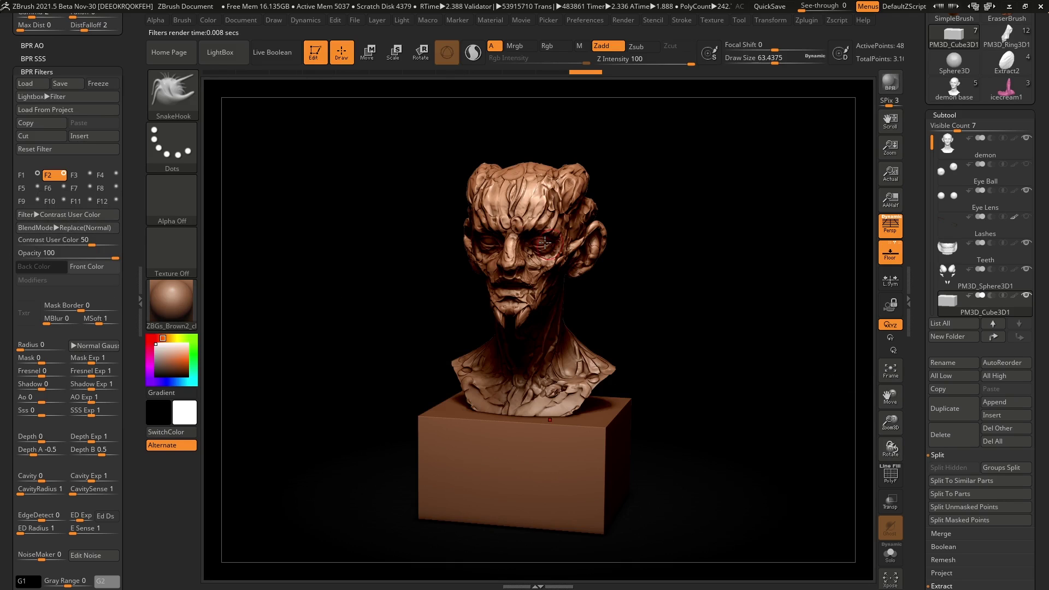
Step: Change filter F2's type to Intensity and set its Intensity value to 16
left_click(80, 214)
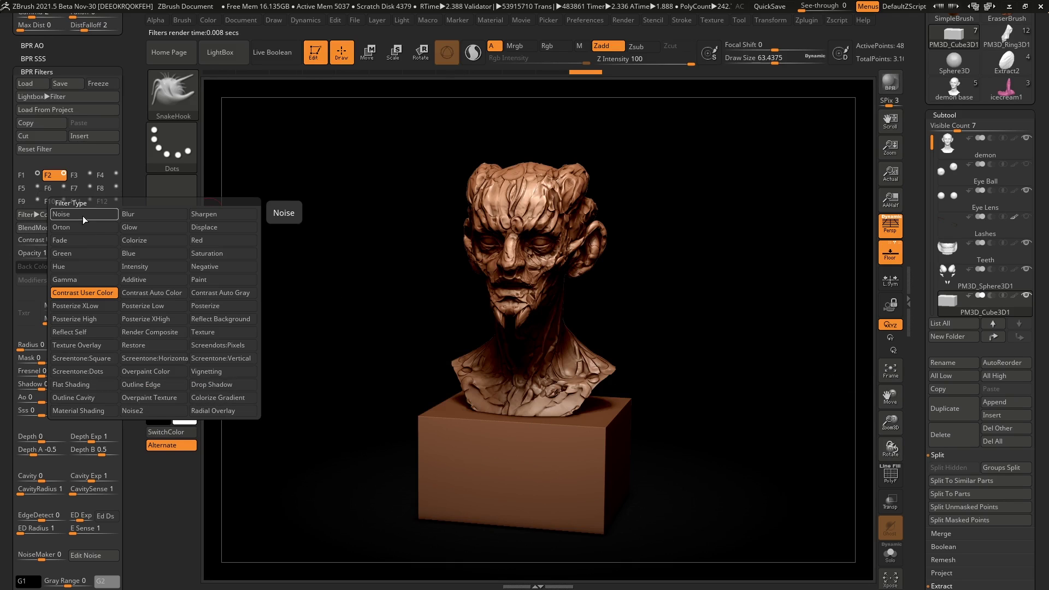
left_click(153, 266)
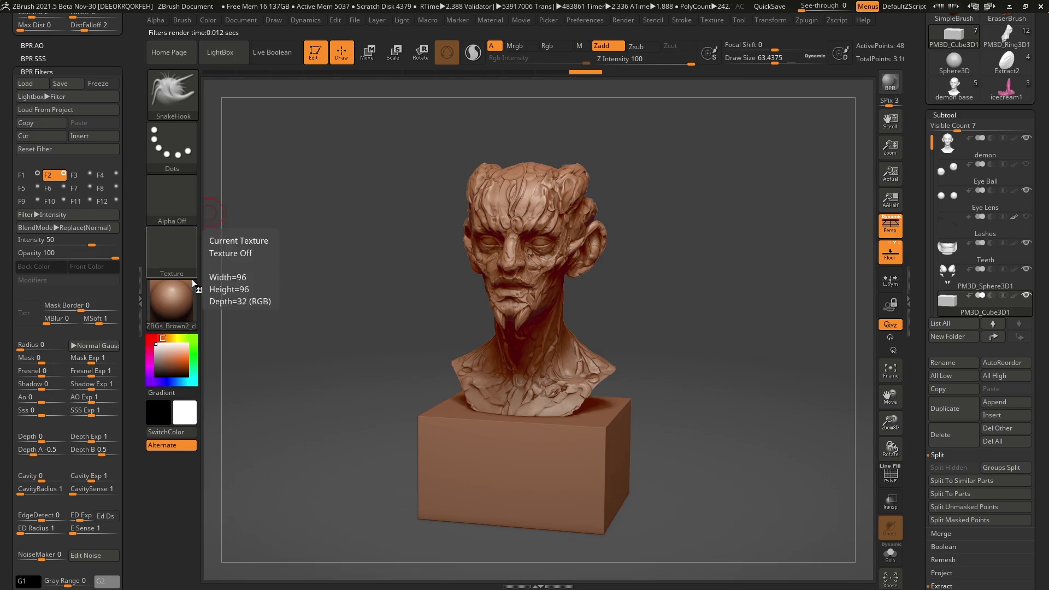
mouse_move(80, 244)
left_mouse_down()
mouse_move(54, 246)
mouse_move(77, 246)
left_mouse_up()
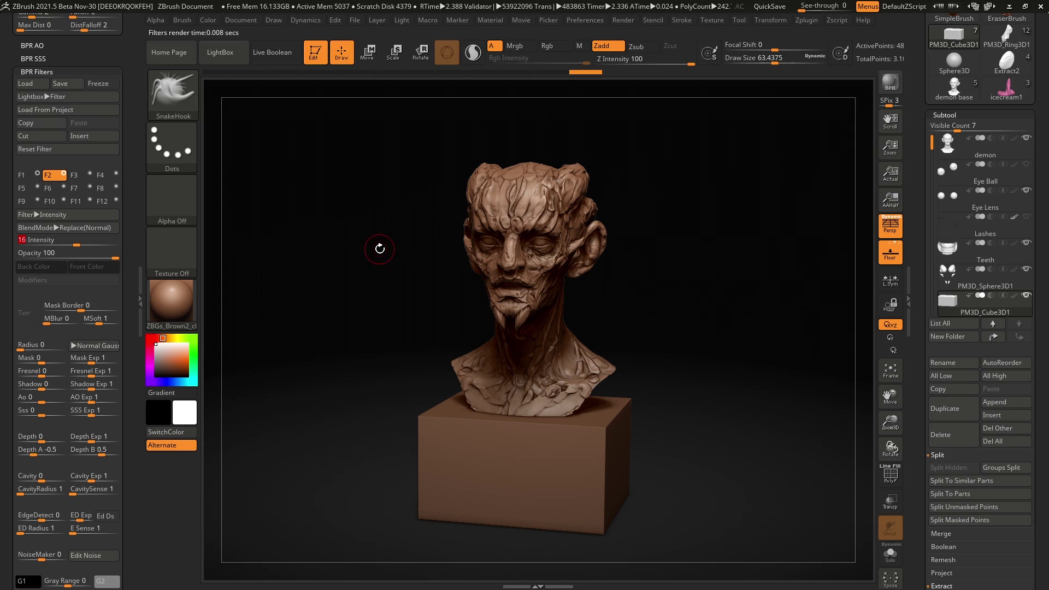